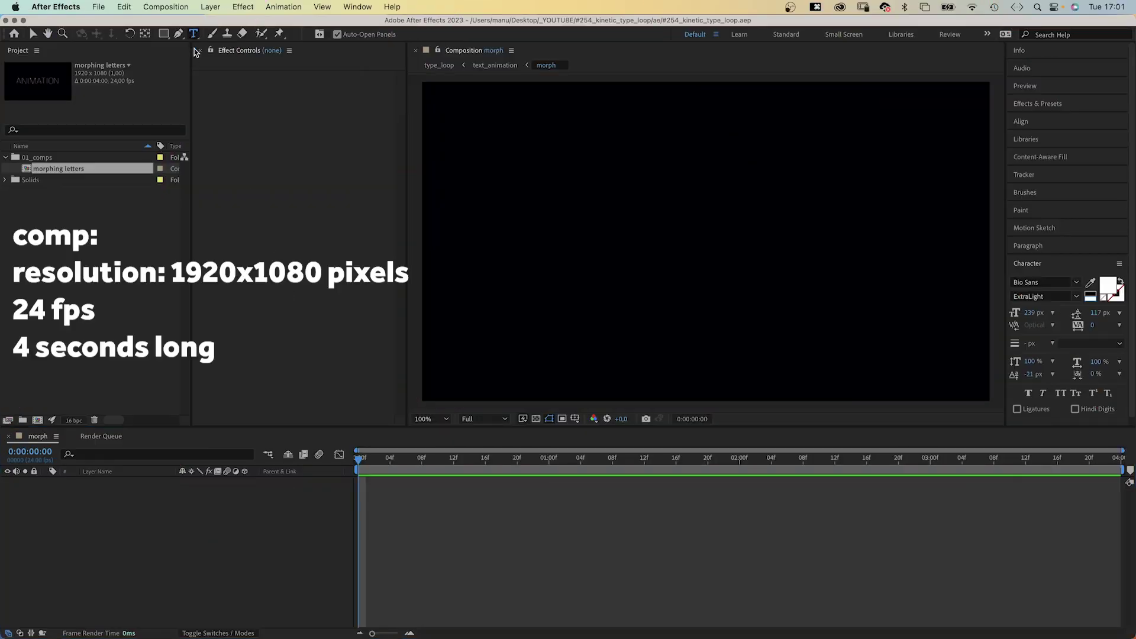
Add a text layer reading "animation" to the morph composition
left_click(466, 258)
type("animation")
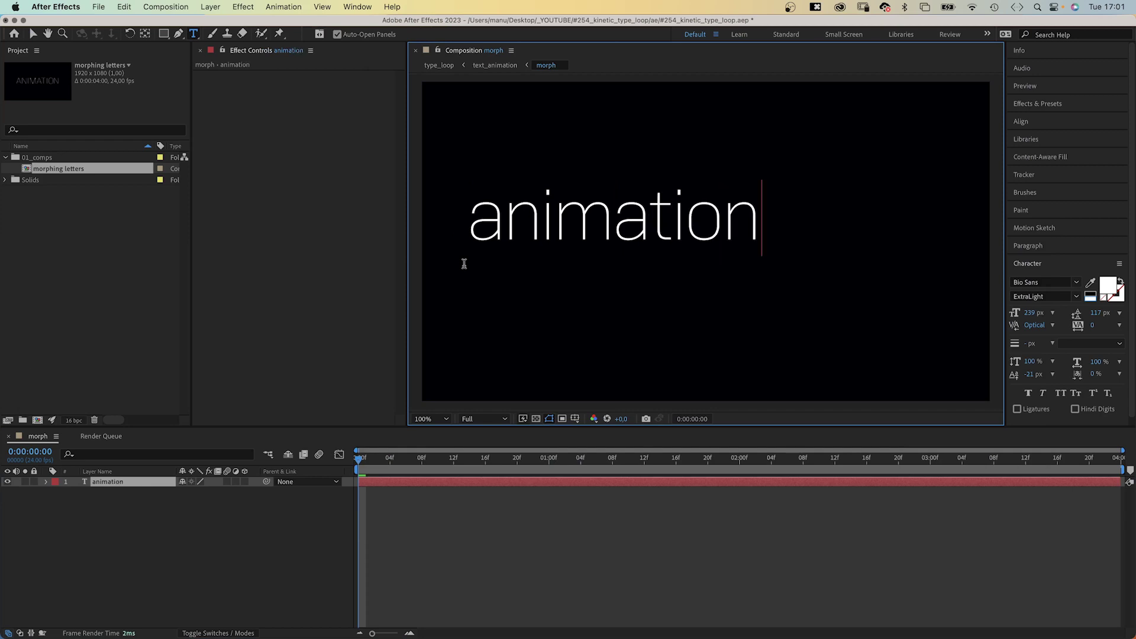
left_click(33, 35)
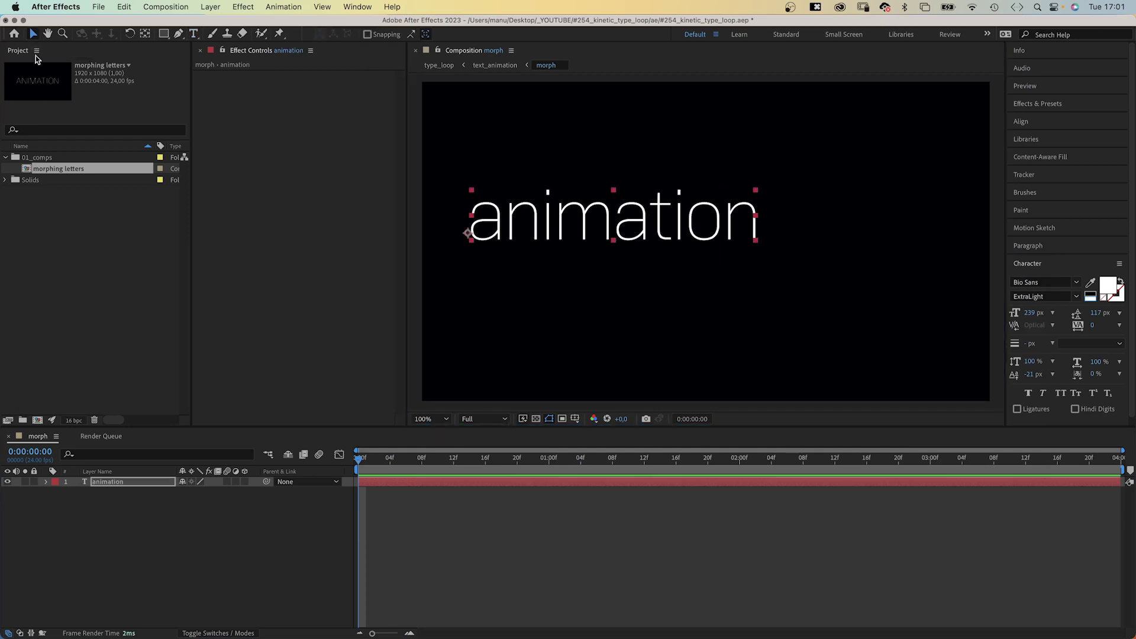
Format the text at 240 px with the ExtraBold style and All Caps
left_click(1030, 312)
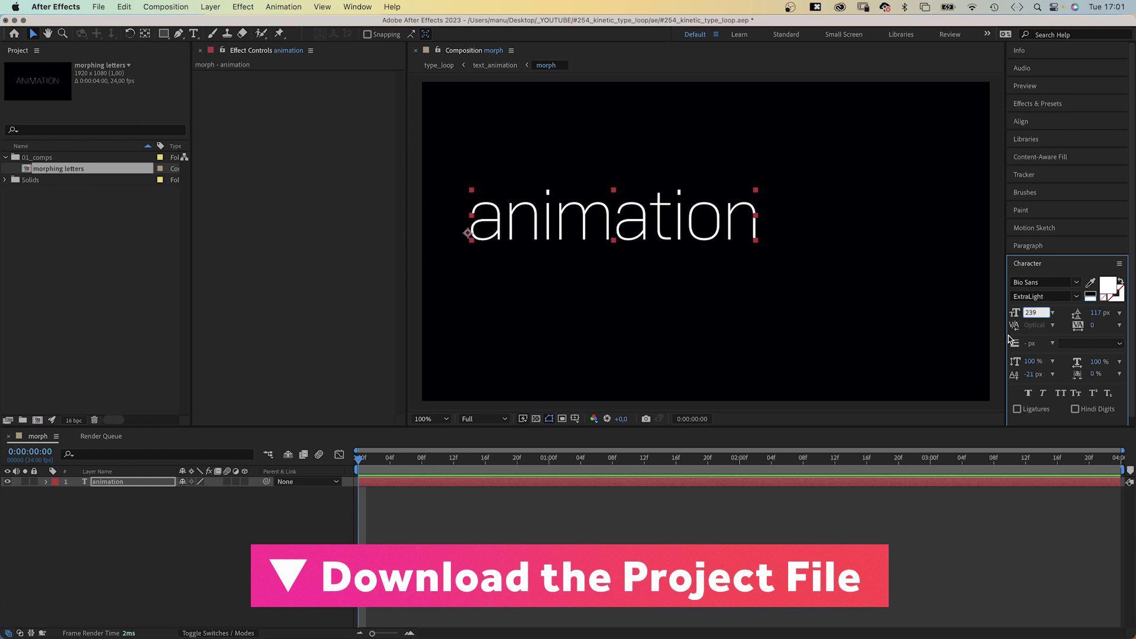
type("240")
key("Return")
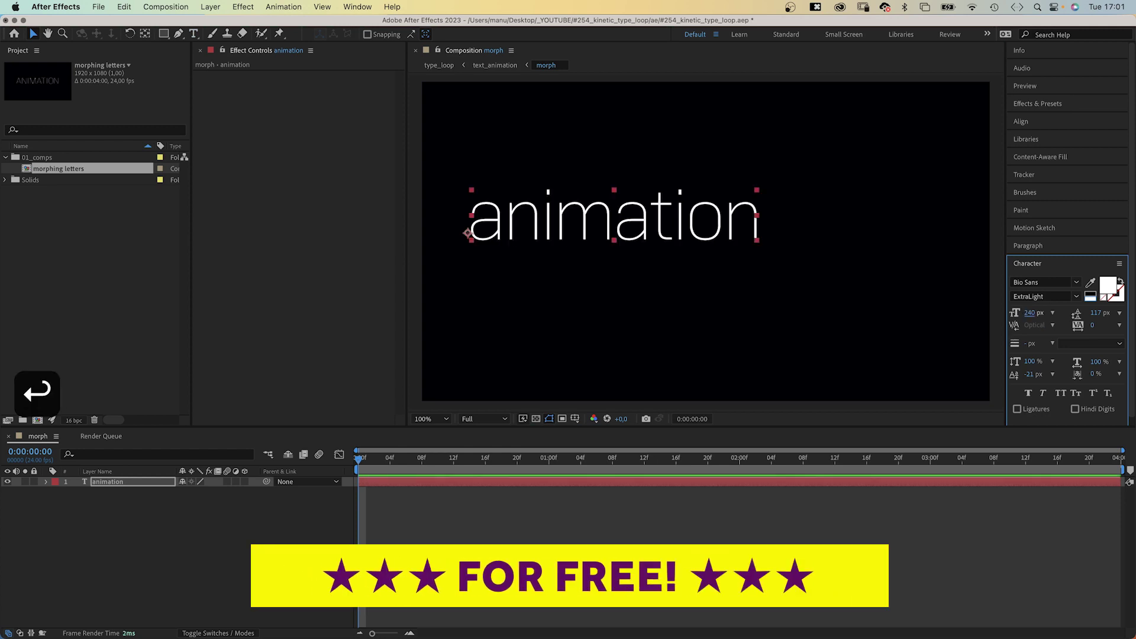
left_click(1078, 296)
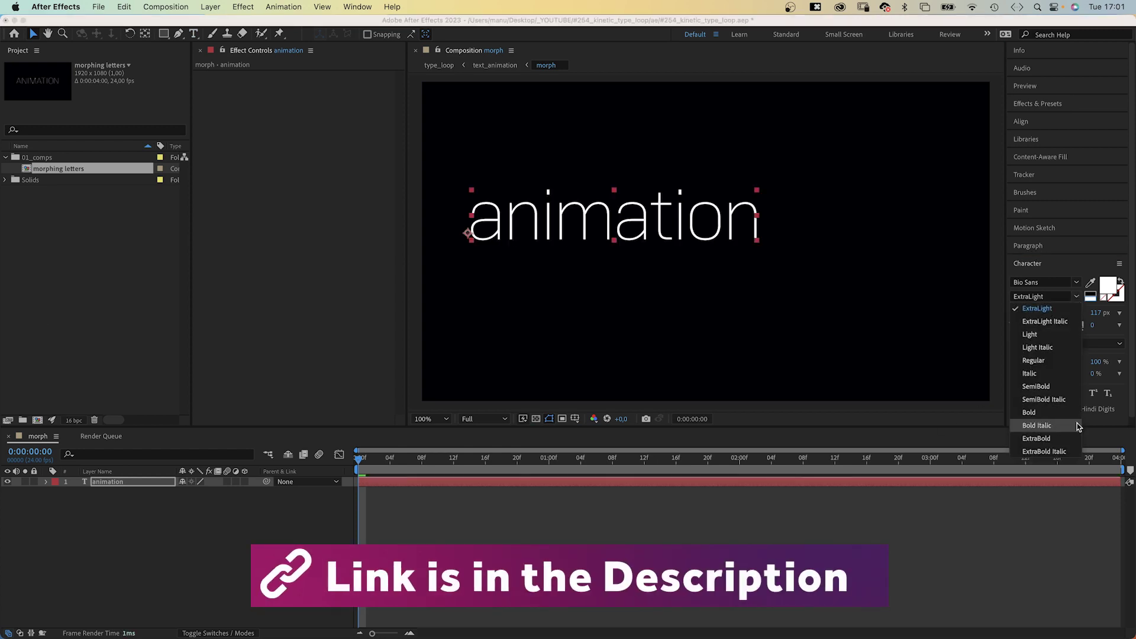
left_click(1063, 439)
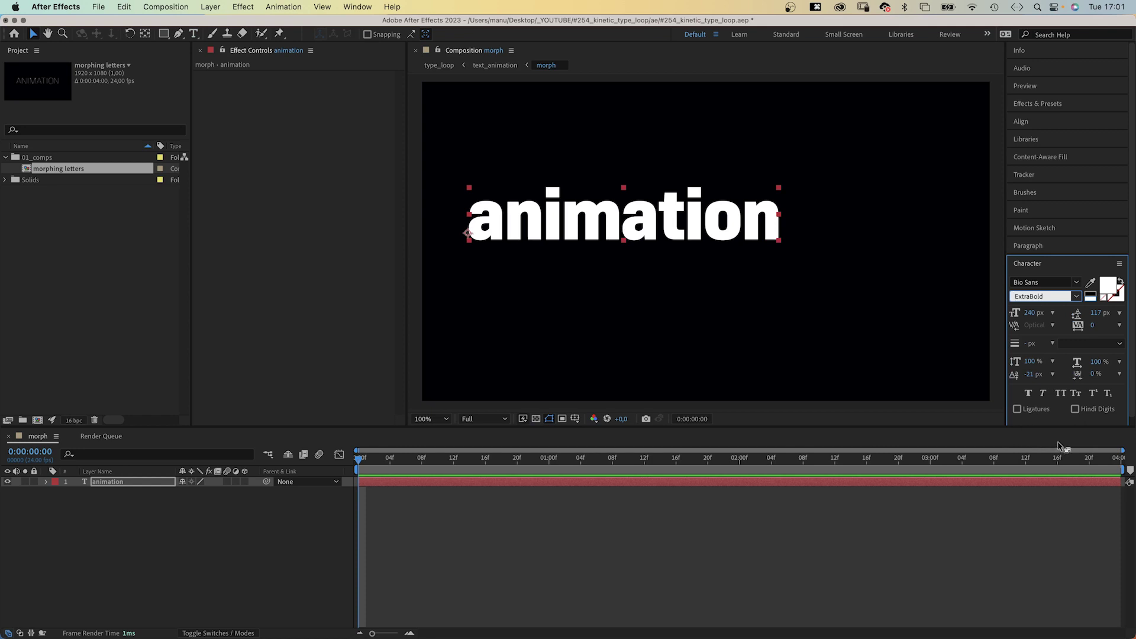
left_click(1061, 393)
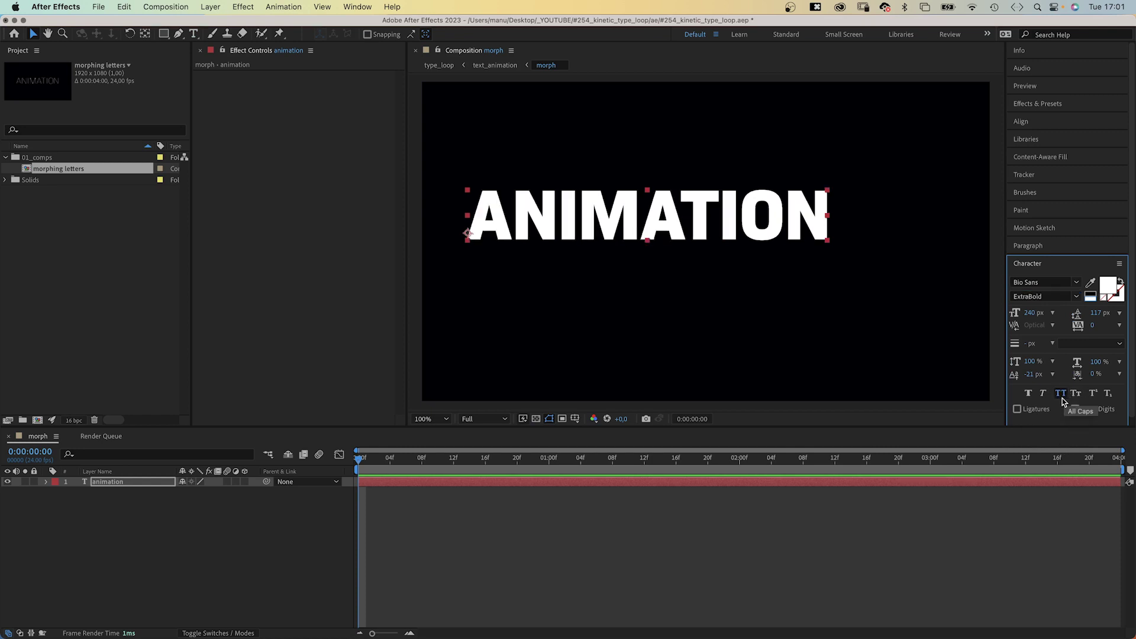
Left-align the text's paragraph and centre the layer horizontally and vertically in the composition
left_click(1065, 247)
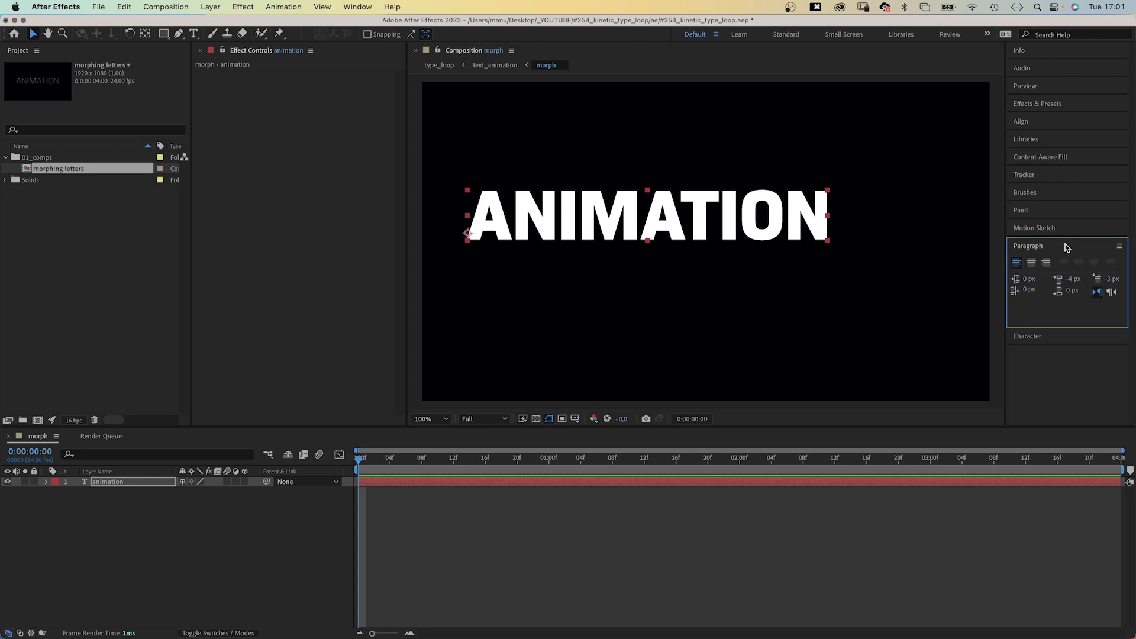
left_click(1017, 265)
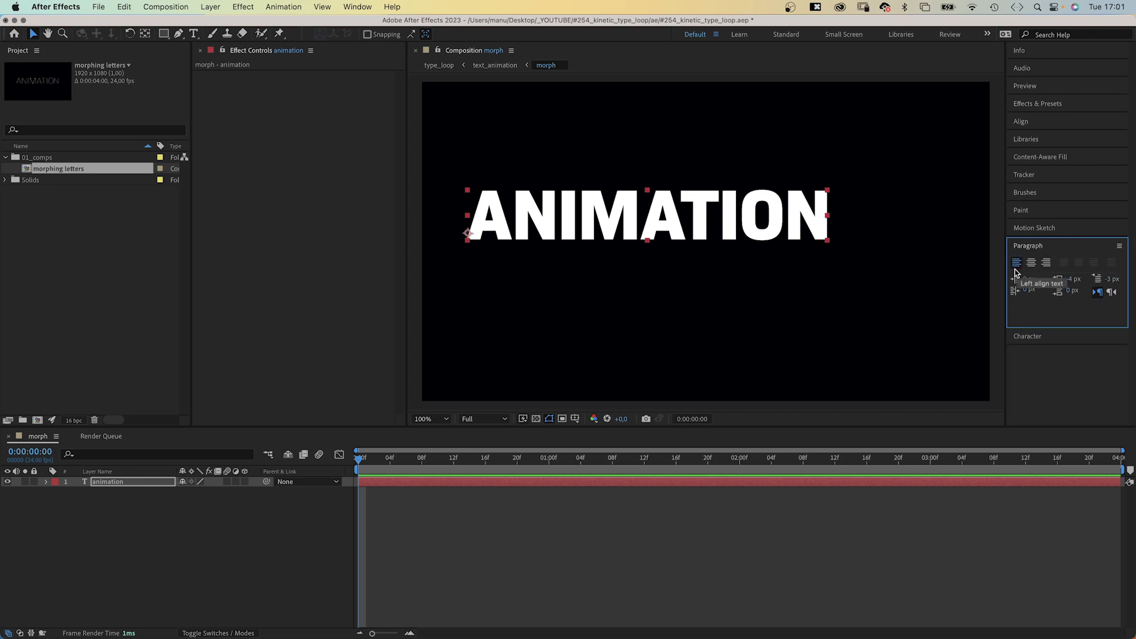
left_click(1056, 122)
left_click(1039, 151)
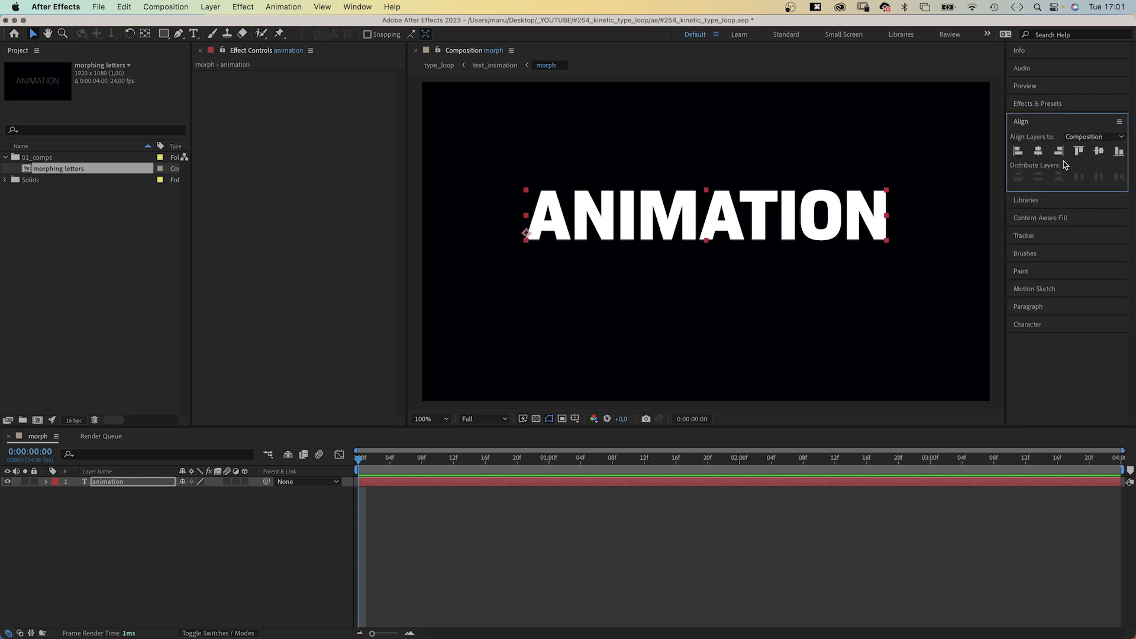
left_click(1098, 151)
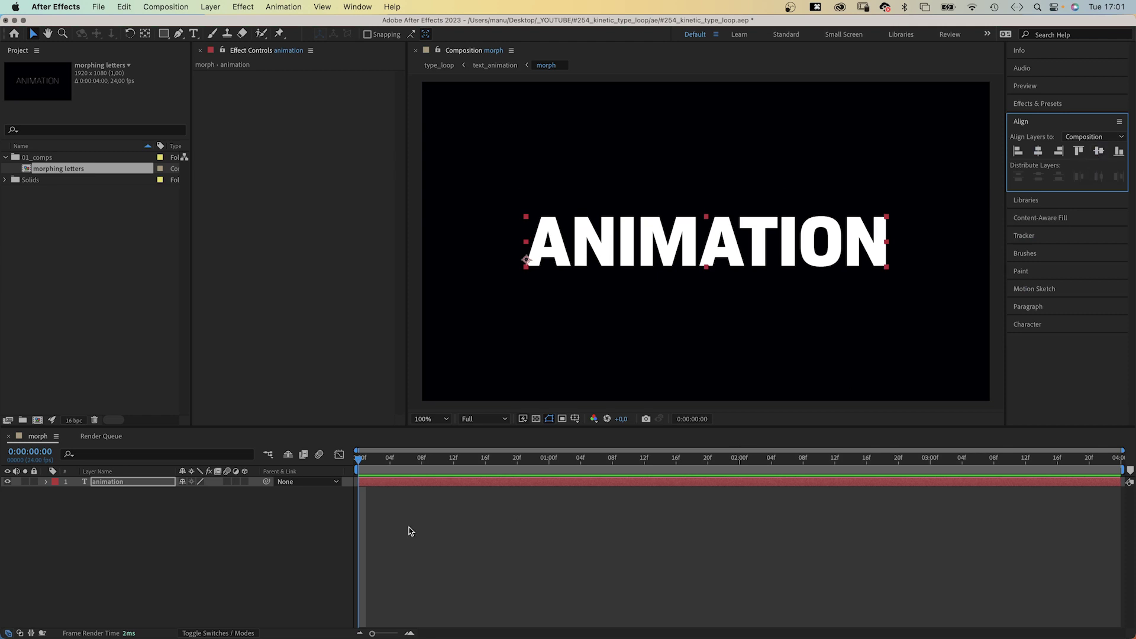
Duplicate the text layer and restyle the copy with a magenta fill and the ExtraLight font style
key("super+d")
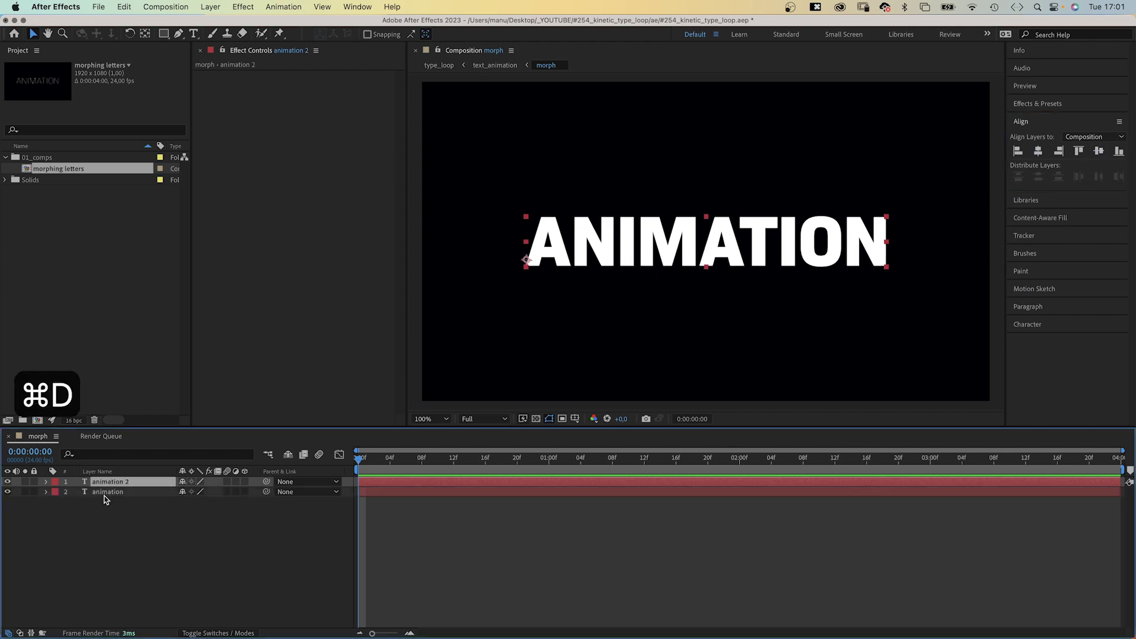
left_click(1036, 324)
left_click(1101, 288)
left_click(572, 255)
left_click(682, 107)
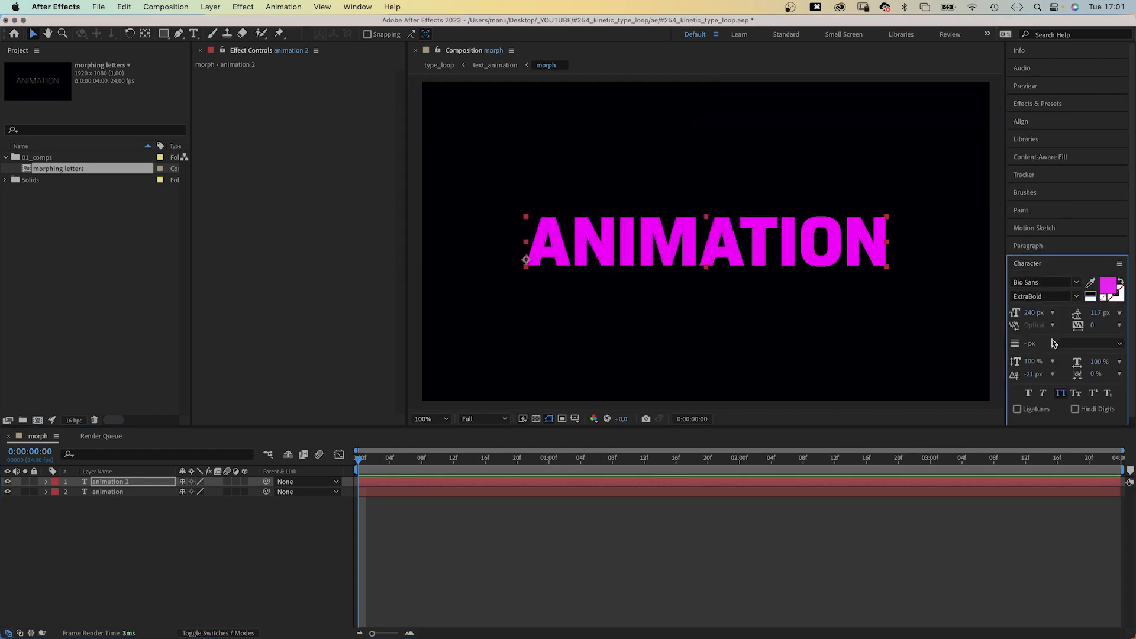
left_click(1073, 297)
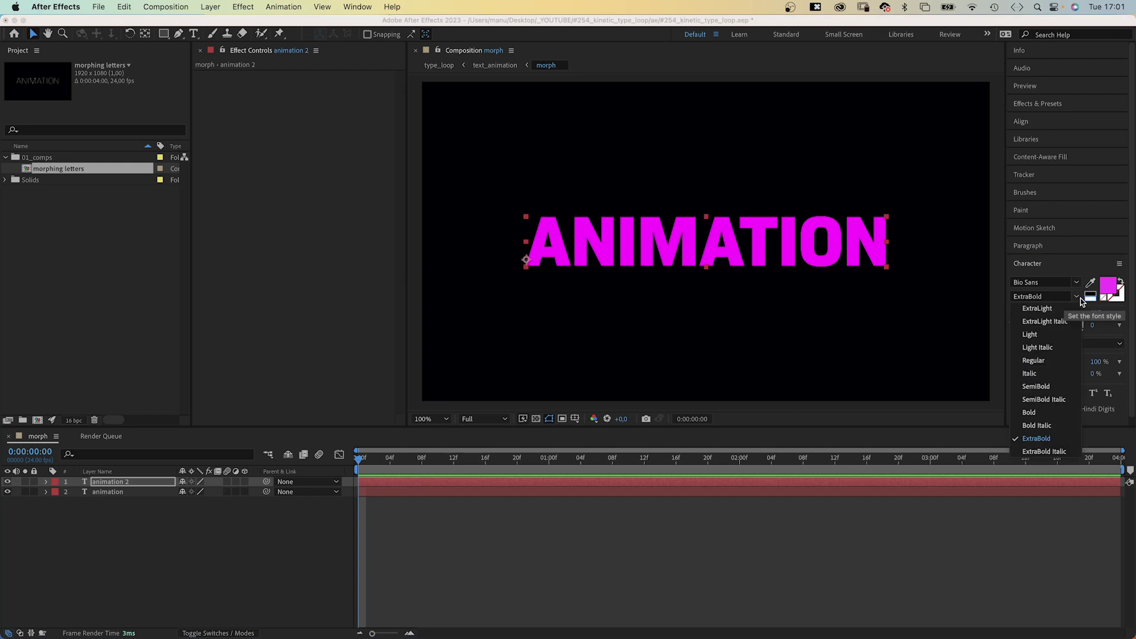
left_click(1047, 309)
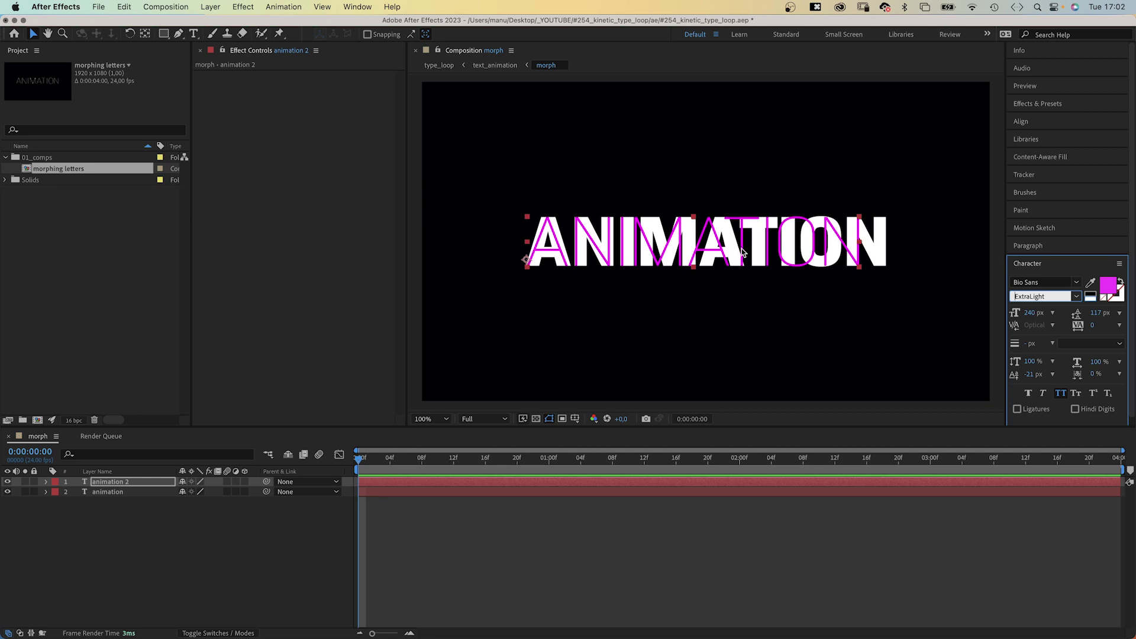
Kern the magenta ExtraLight text letter by letter so each letter sits over its bold white counterpart
left_click(194, 34)
left_click(529, 241)
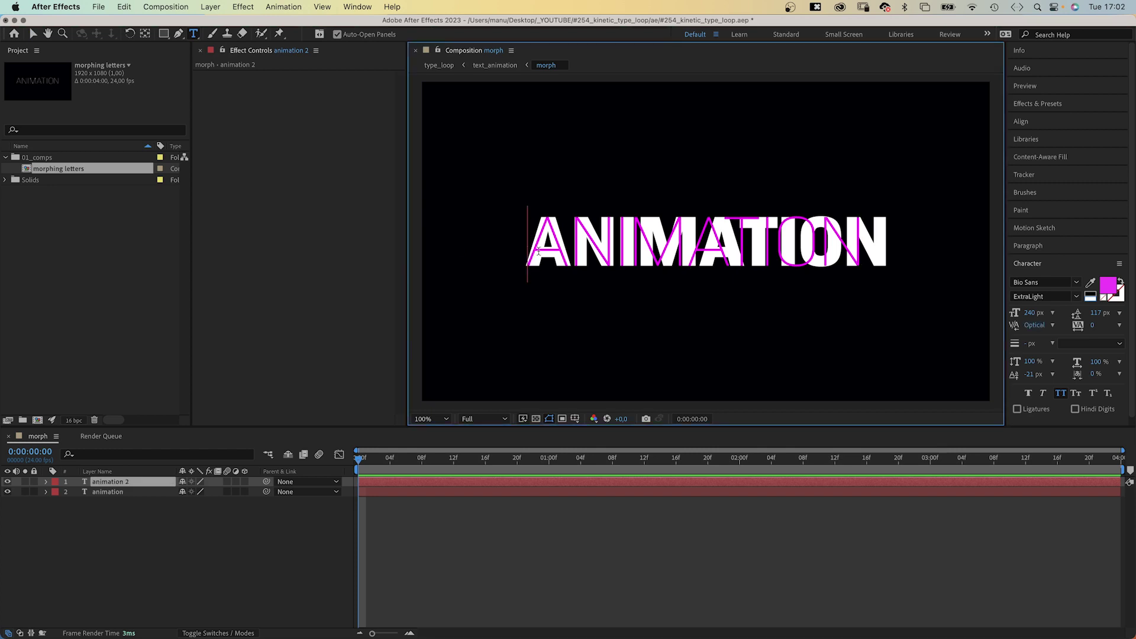
key("alt+Right")
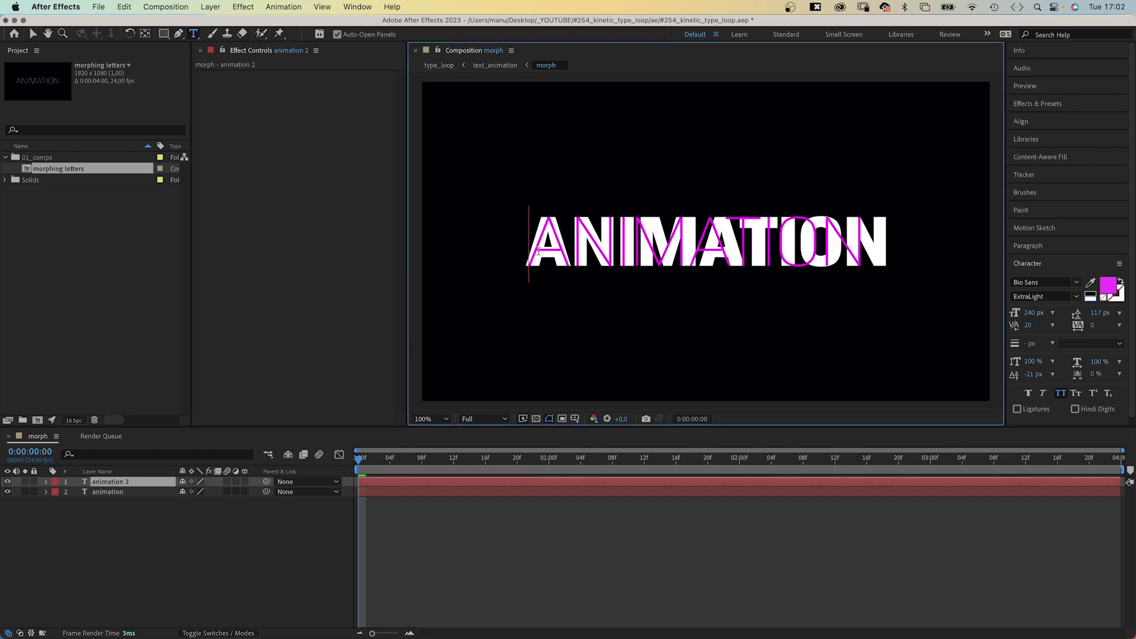
key("Right")
key("alt+Left")
key("alt+Right")
key("Right")
key("alt+Right")
key("alt+Right")
key("alt+Left")
key("alt+Left")
key("Right")
key("Right")
key("Right")
key("Right")
key("Right")
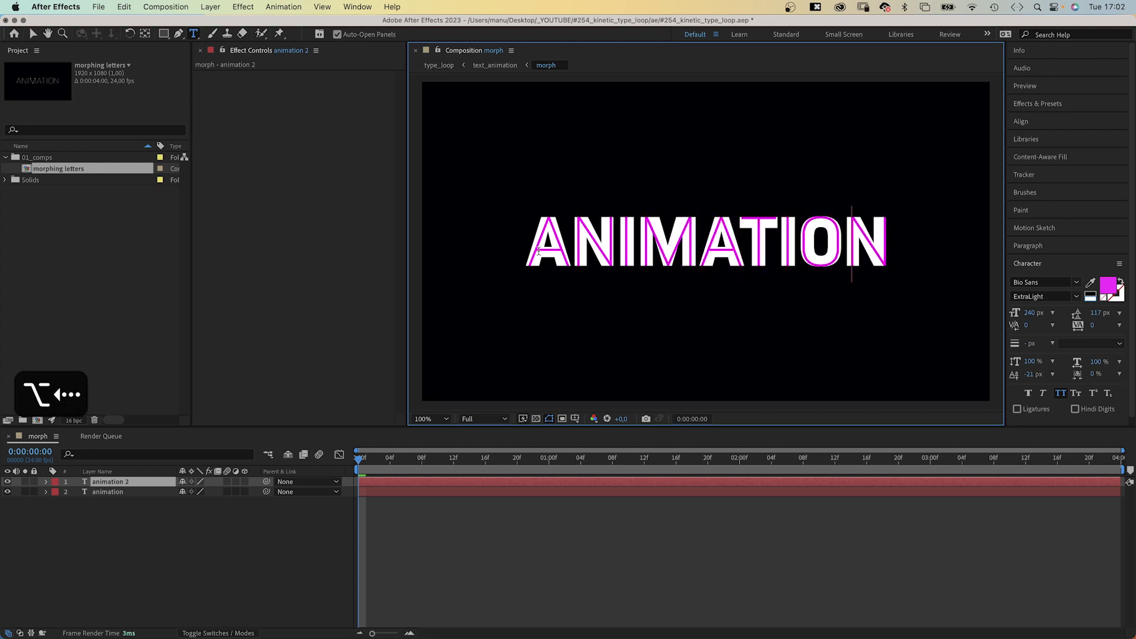
key("alt+Right")
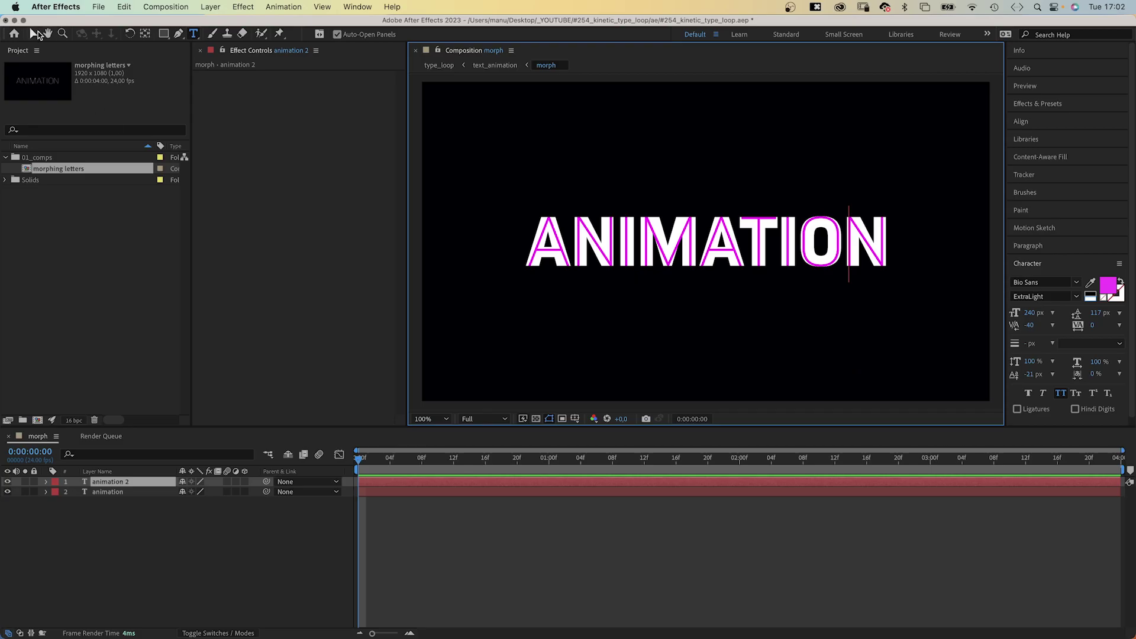
left_click(34, 36)
Create shapes from the text of the animation 2 layer
left_click(105, 483)
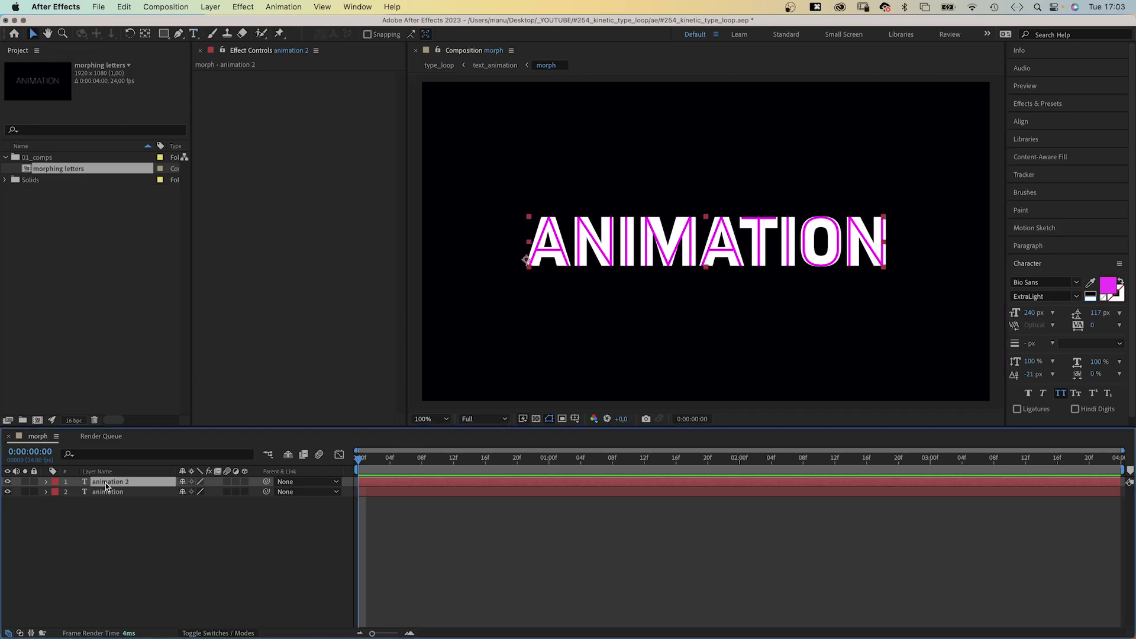
right_click(108, 483)
mouse_move(146, 525)
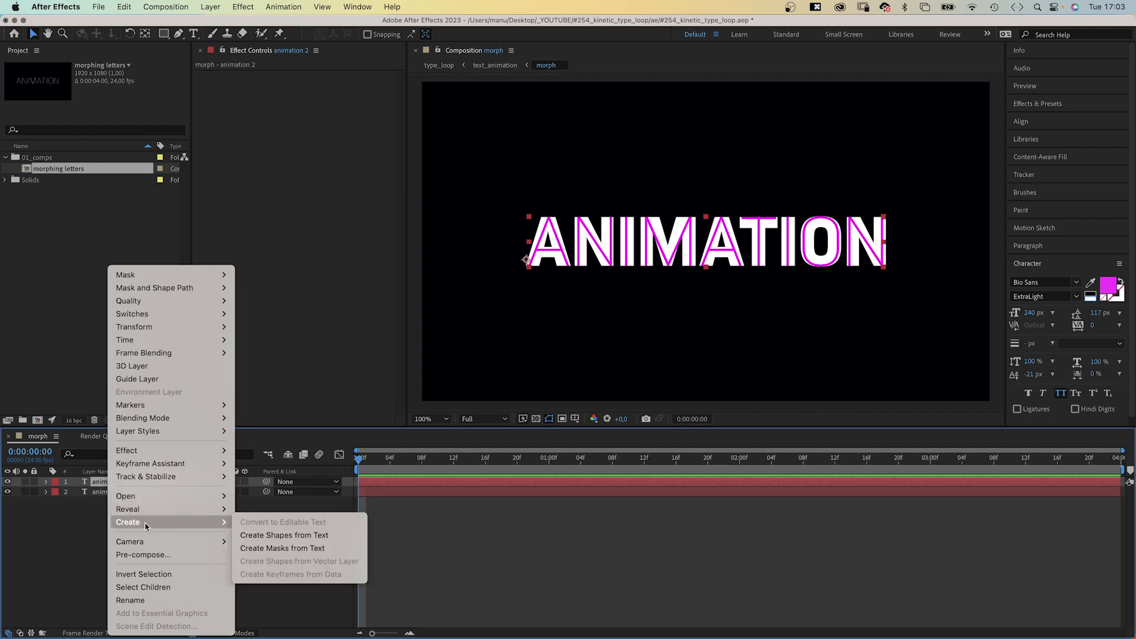
left_click(305, 535)
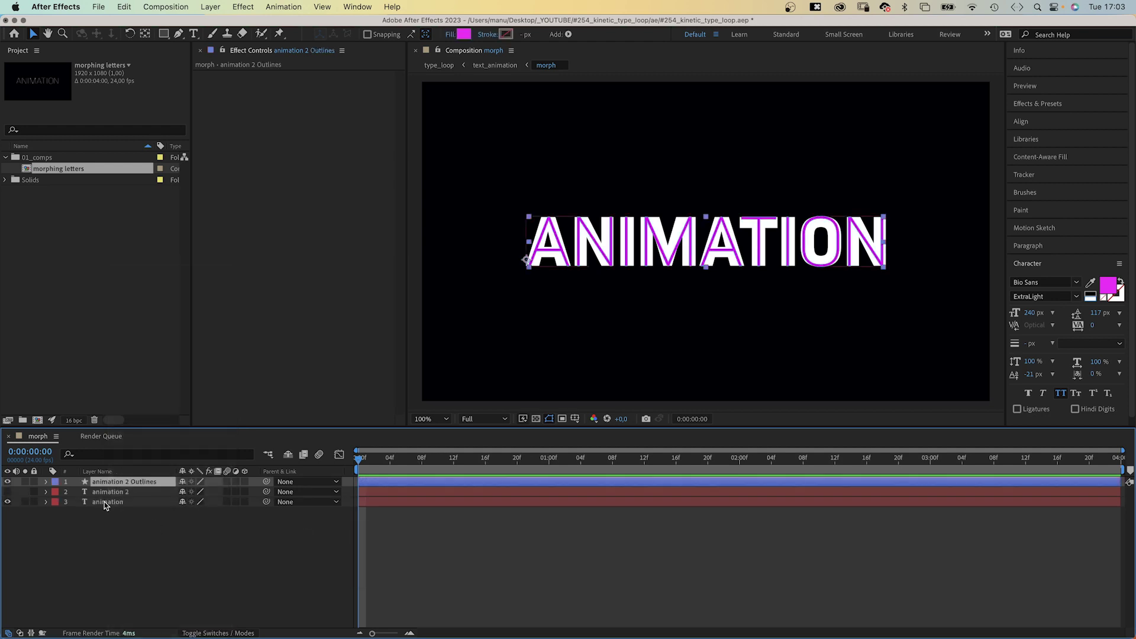
Create shapes from the animation text layer and place the resulting outlines directly below animation 2 Outlines
right_click(104, 501)
mouse_move(178, 526)
left_click(254, 537)
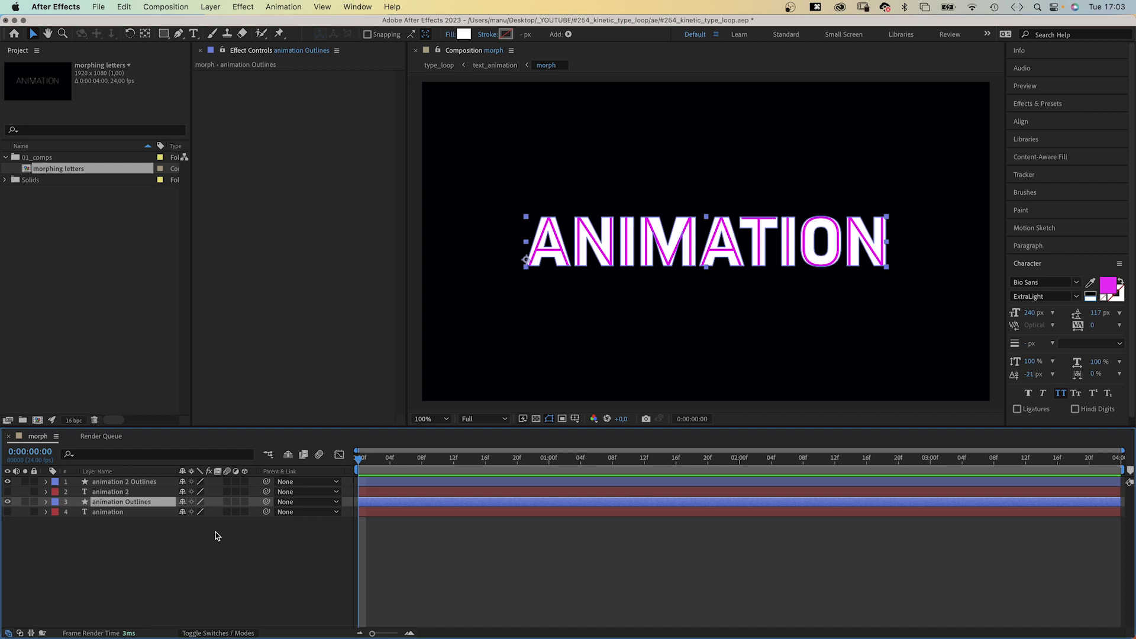
left_click_drag(115, 504, 119, 488)
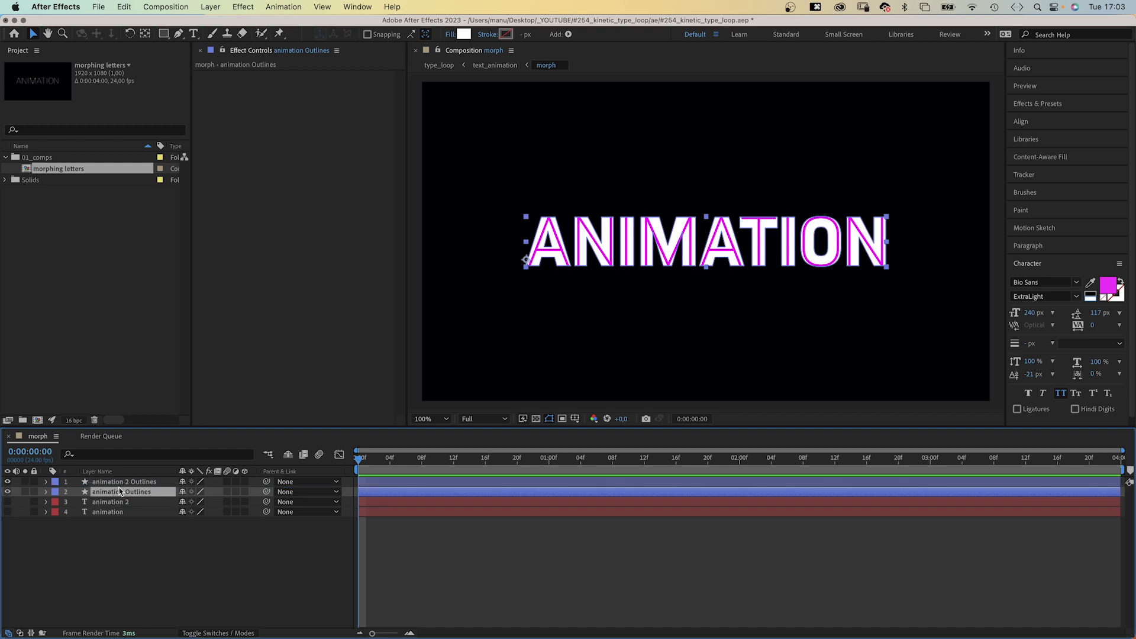
Set keyframes at frame 1 for both paths of the first letter a in animation 2 Outlines
left_click(112, 482)
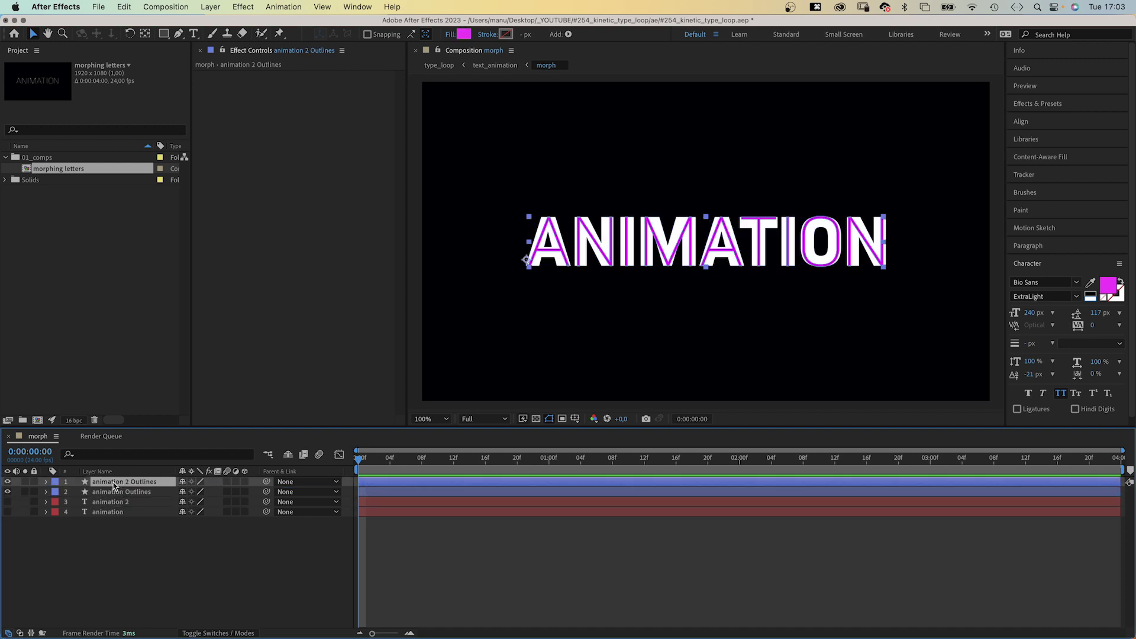
left_click(45, 481)
left_click(57, 492)
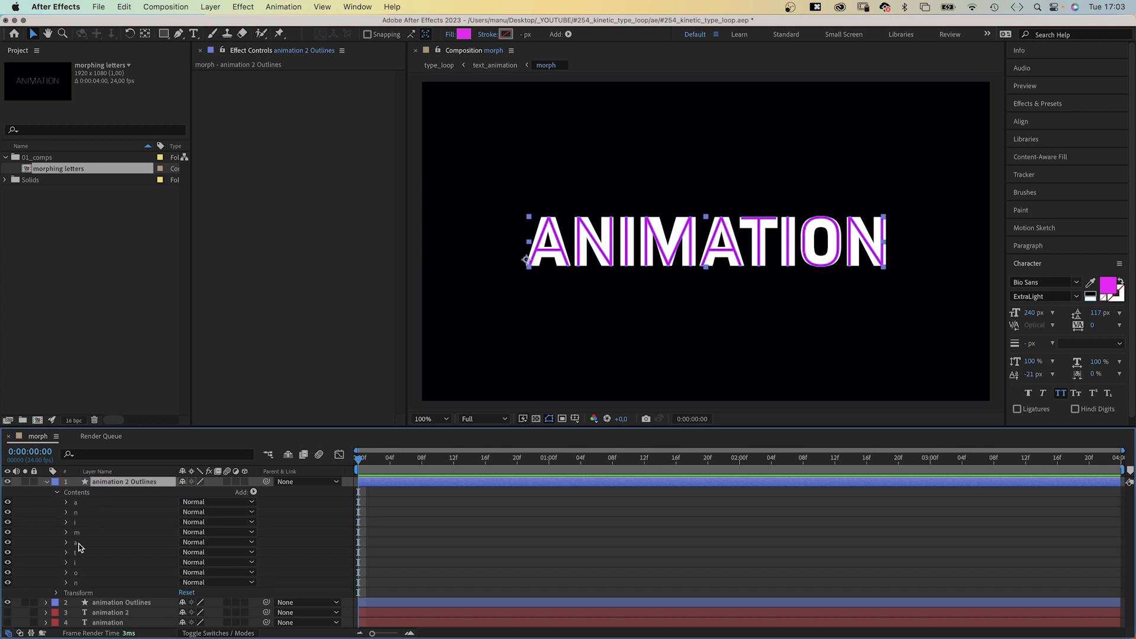
left_click(66, 502)
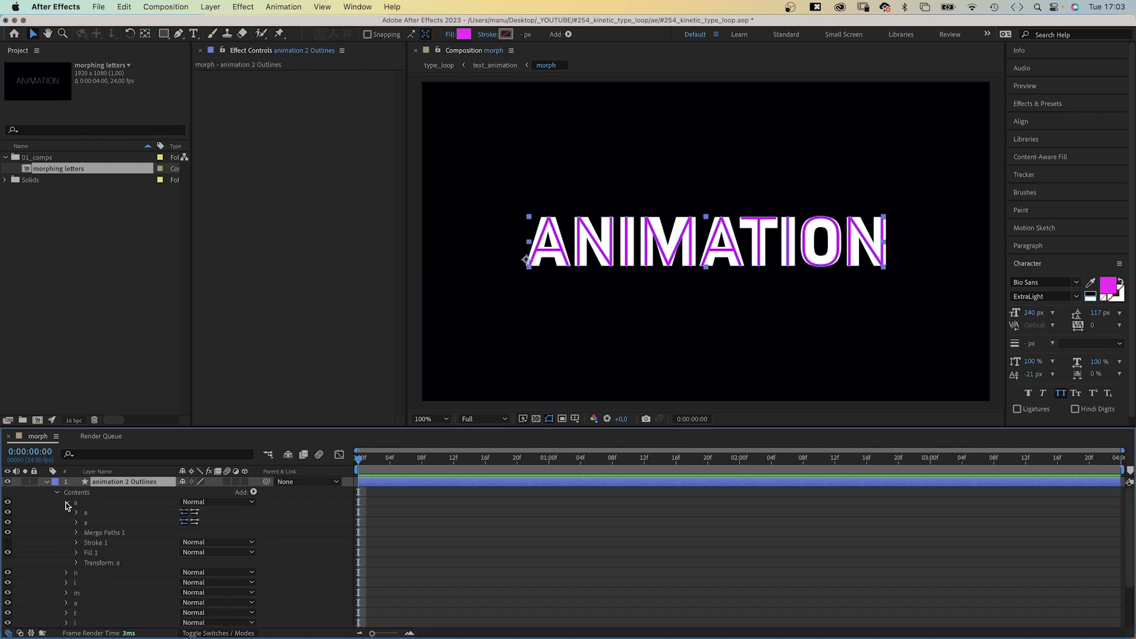
left_click(76, 513)
left_click(77, 532)
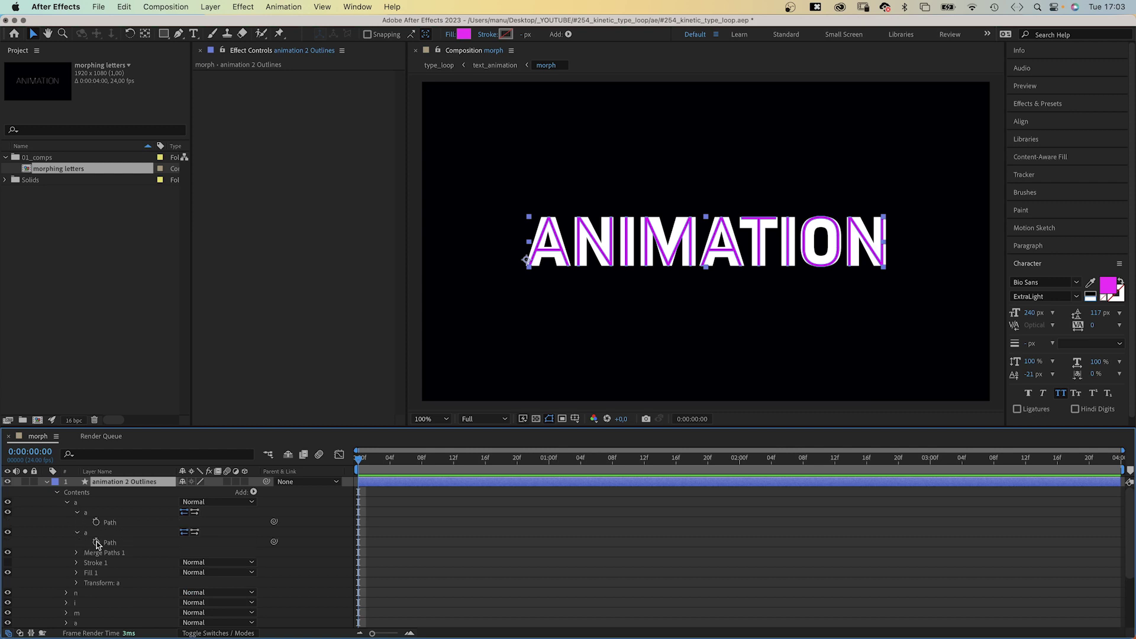
key("Page_Down")
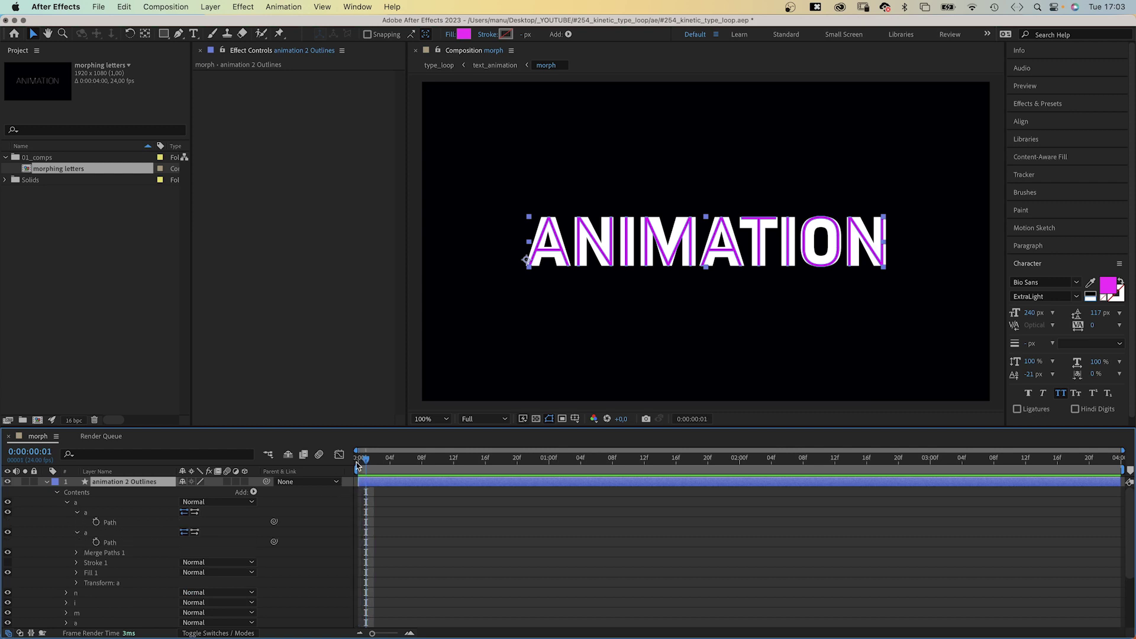
left_click(96, 522)
left_click(96, 542)
Set path keyframes at frame 1 for all remaining letters of animation 2 Outlines, from the first n to the last
left_click(66, 592)
left_click(96, 612)
scroll(69, 533, "down", 5)
left_click(96, 540)
scroll(93, 552, "down", 2)
left_click(76, 592)
left_click(95, 582)
left_click(96, 602)
scroll(77, 562, "down", 4)
left_click(96, 562)
scroll(77, 592, "down", 2)
left_click(96, 583)
left_click(66, 622)
scroll(77, 562, "down", 3)
left_click(96, 512)
left_click(96, 532)
left_click(96, 602)
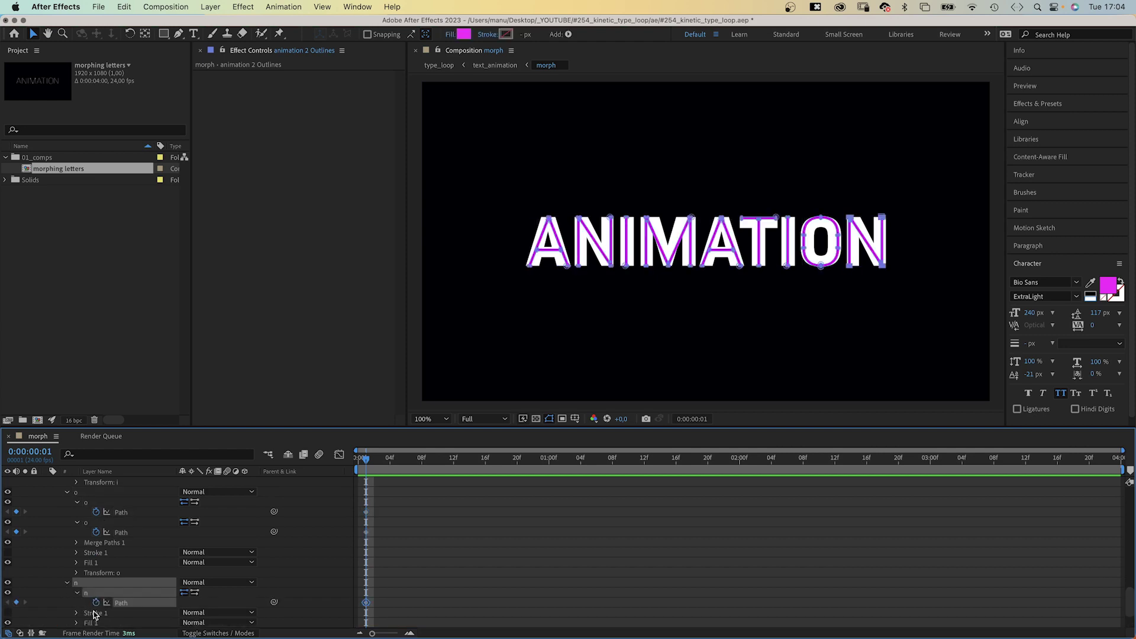
Move the current time to frame 13 and change the fill of animation 2 Outlines to white
left_click_drag(412, 466, 462, 469)
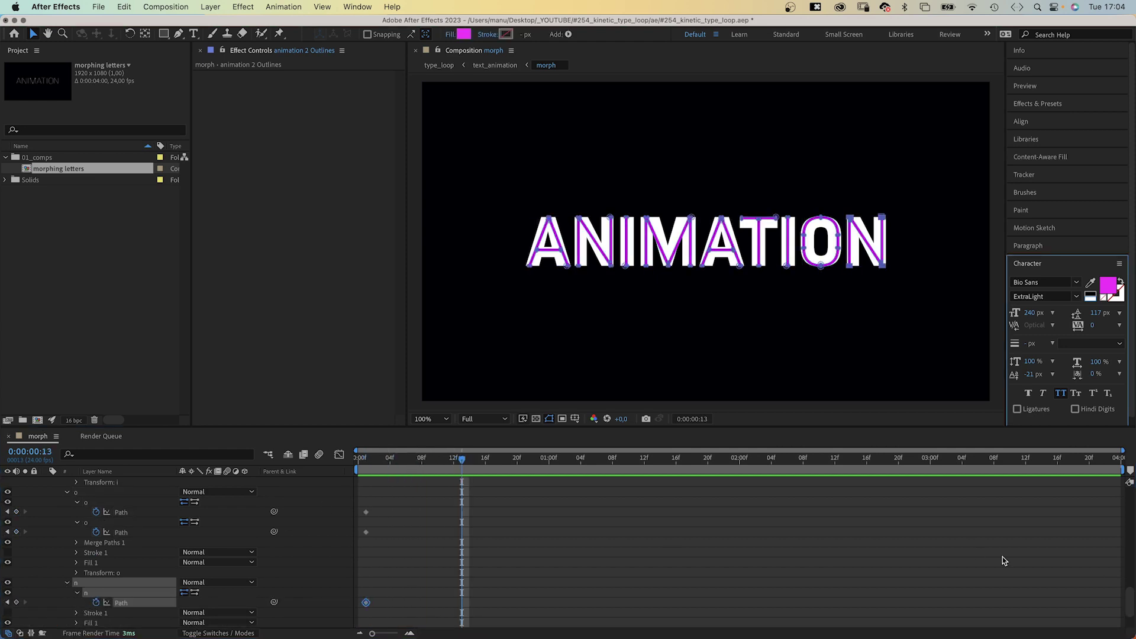
left_click_drag(1130, 600, 1130, 503)
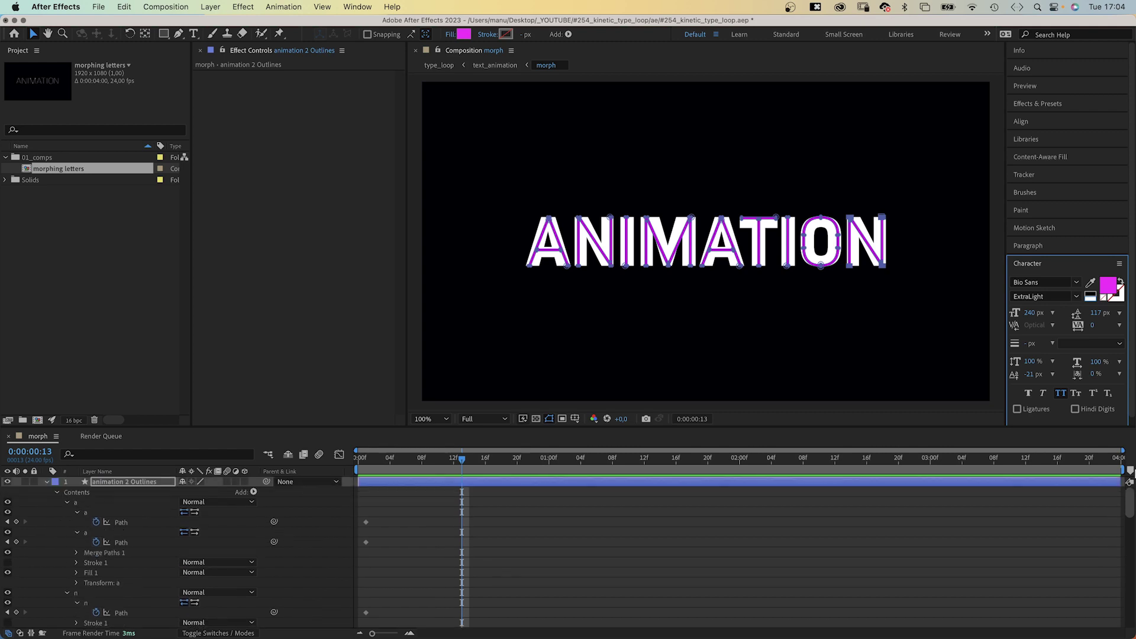
left_click(135, 482)
left_click(464, 35)
mouse_move(555, 132)
left_mouse_down()
mouse_move(550, 119)
mouse_move(572, 105)
left_mouse_up()
left_click(682, 107)
Set keyframes at frame 13 for both paths of the first letter a in animation Outlines and copy them
left_click_drag(1130, 503, 1131, 618)
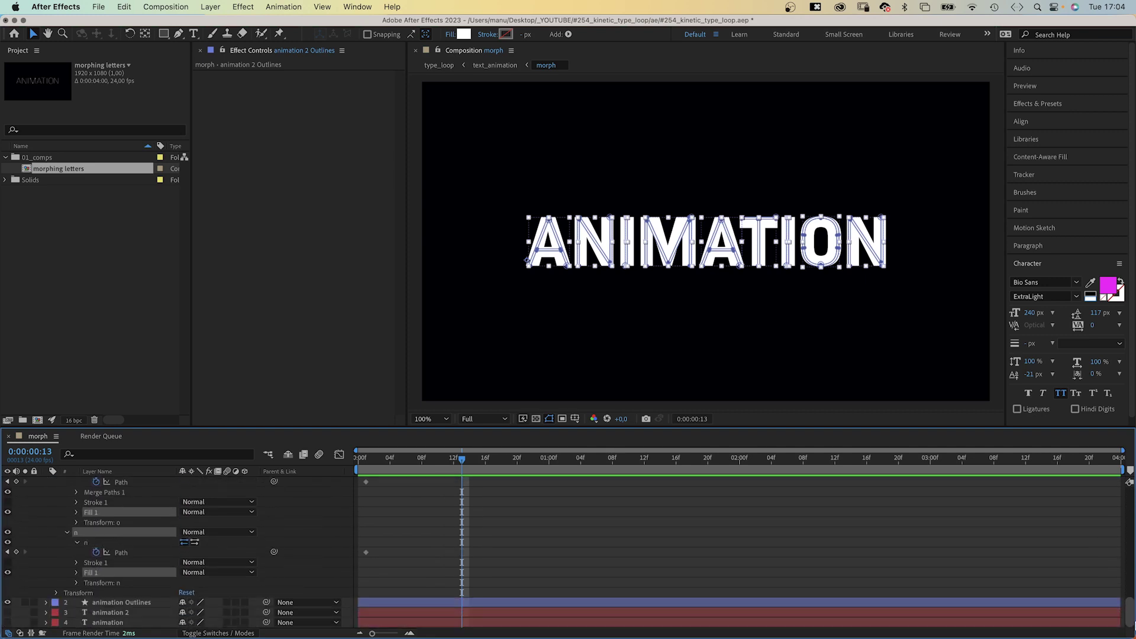
left_click(107, 603)
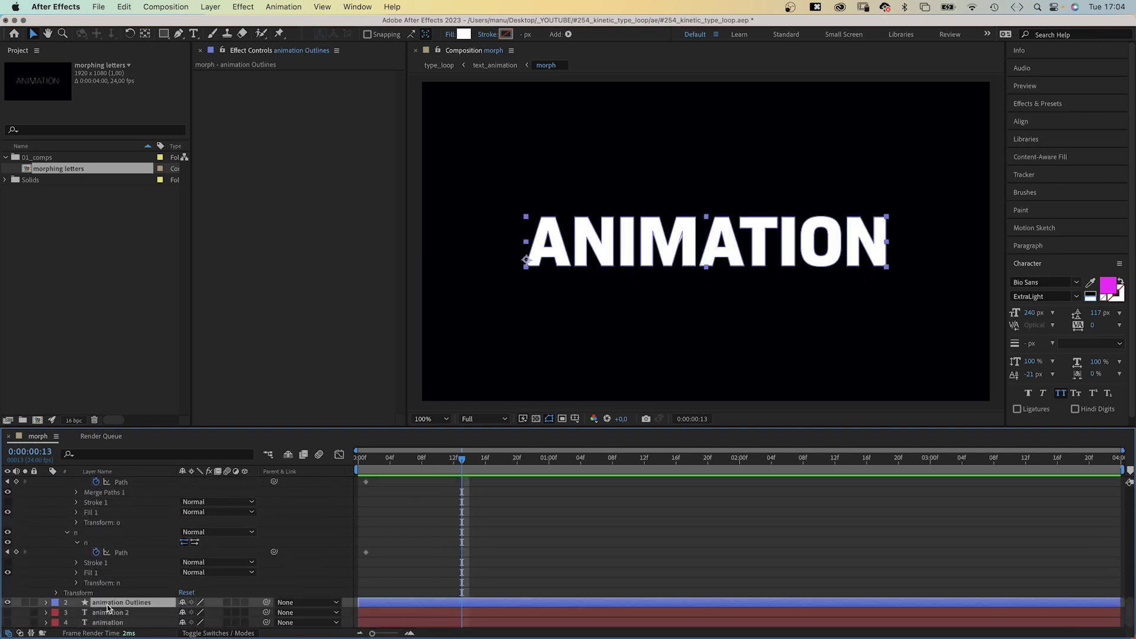
left_click(47, 602)
left_click(56, 614)
left_click(66, 543)
left_click(77, 553)
left_click(77, 572)
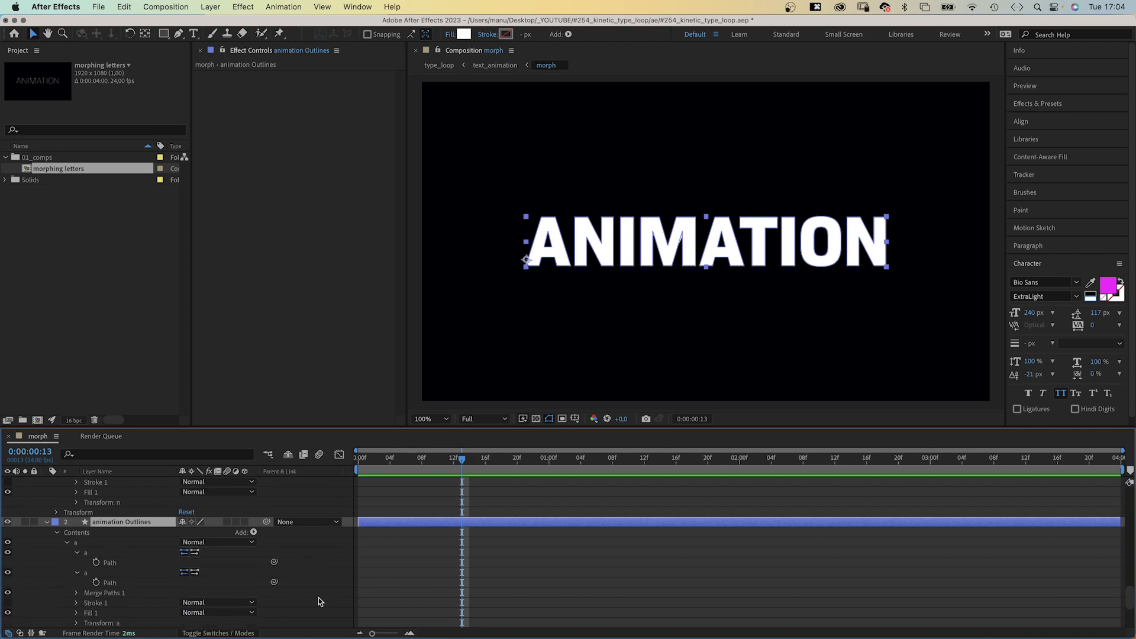
left_click(96, 562)
left_click(96, 582)
key("super+c")
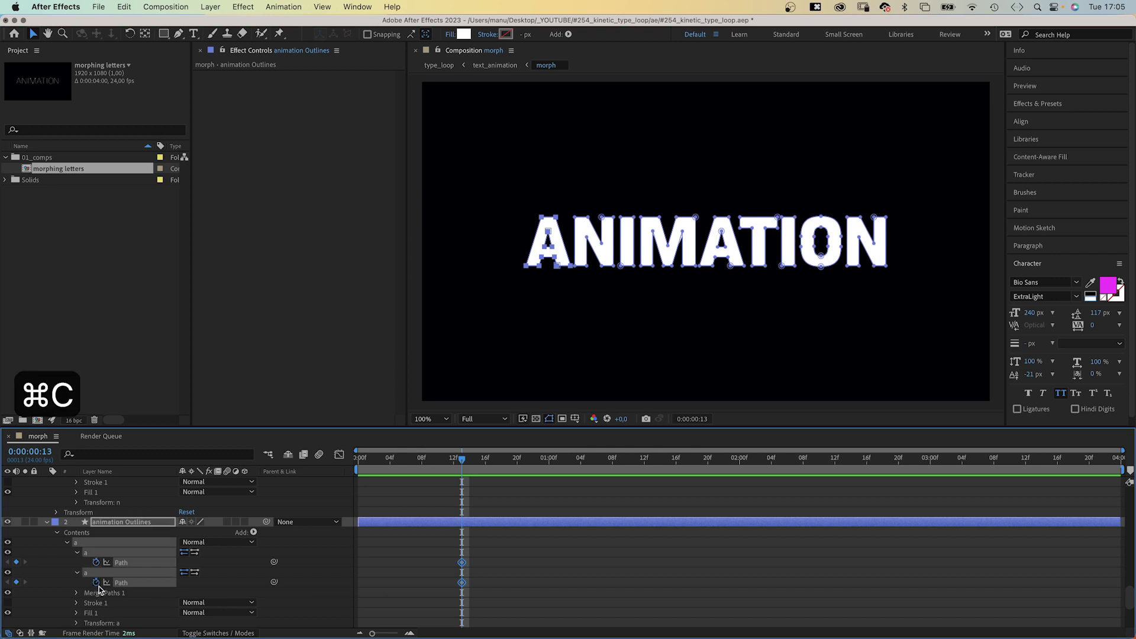
Paste the copied keyframes onto both paths of the first letter a in animation 2 Outlines at frame 13
left_click_drag(1128, 595, 1128, 499)
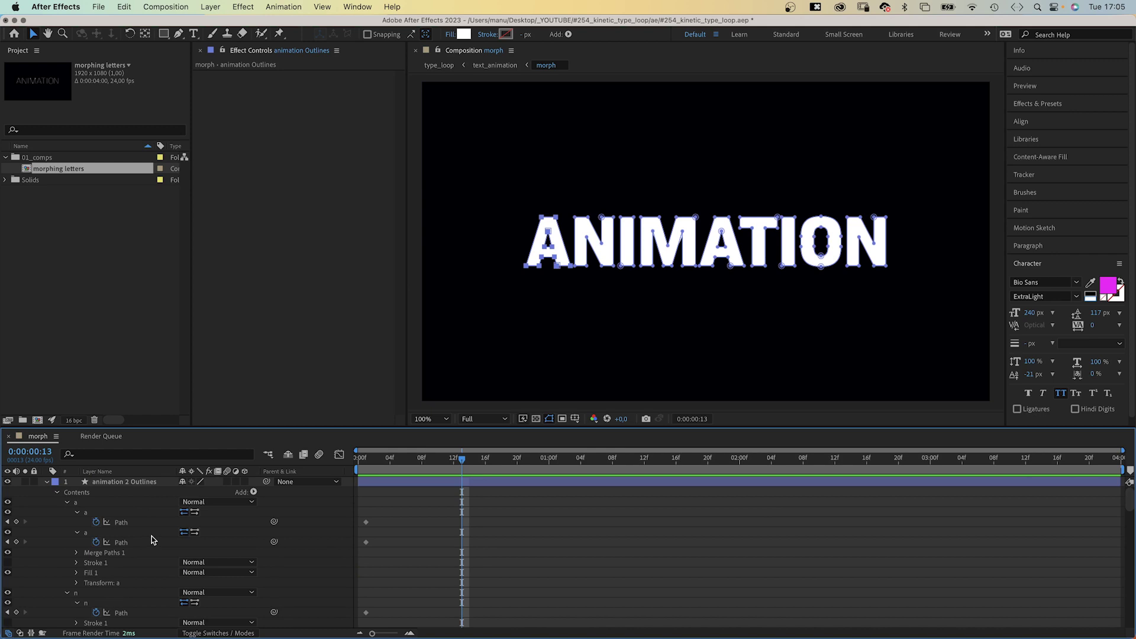
left_click(136, 521)
left_click(124, 542, "shift")
key("super+v")
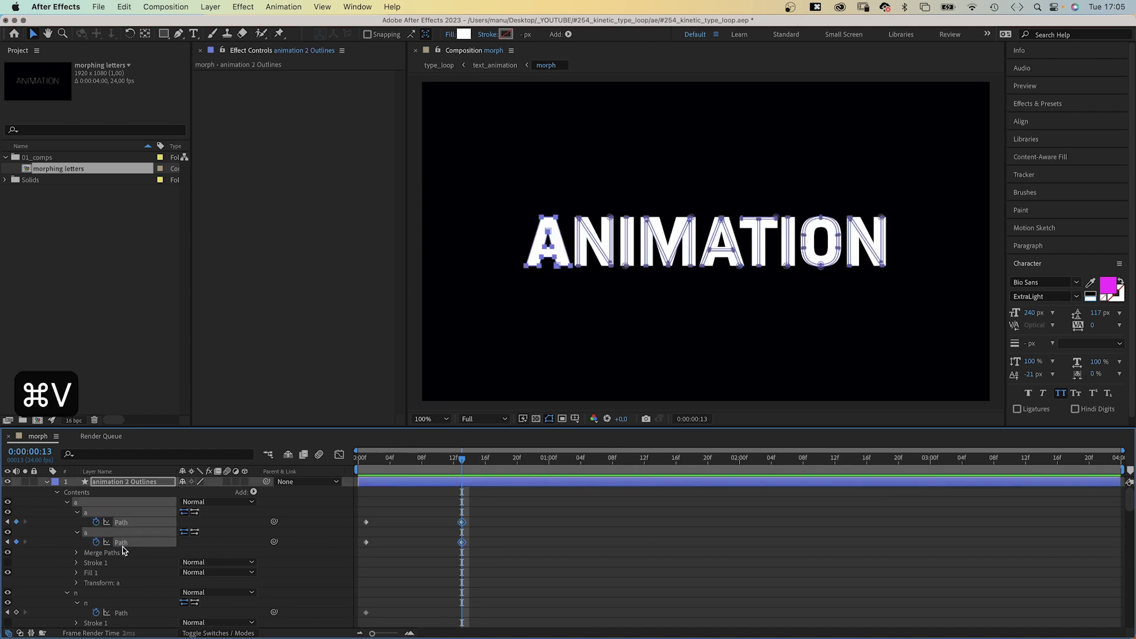
mouse_move(460, 465)
left_mouse_down()
mouse_move(361, 466)
mouse_move(461, 467)
left_mouse_up()
Transfer the bold path keyframes of the first n, first i and m to animation 2 Outlines at frame 13
left_click(1108, 495)
left_click(67, 502)
left_click(66, 512)
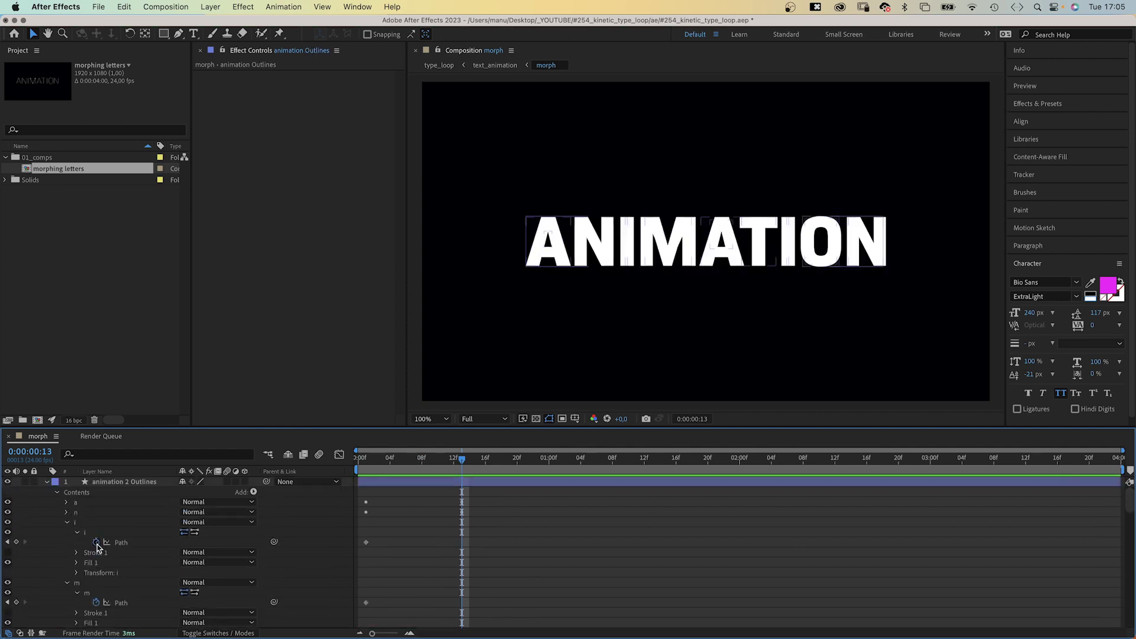
left_click(66, 522)
left_click(66, 531)
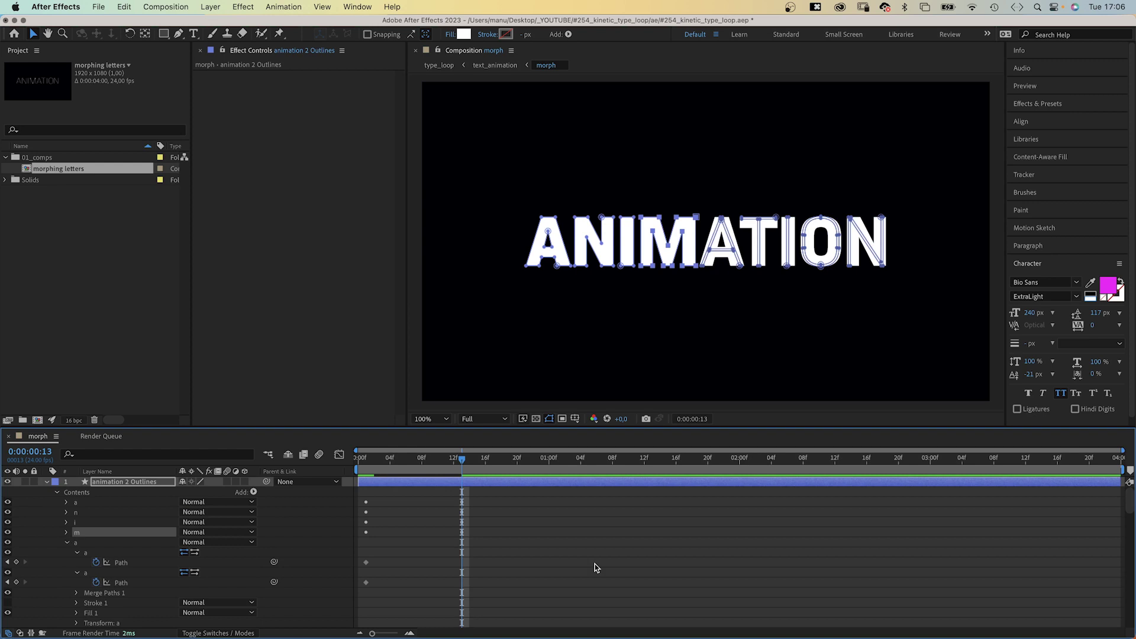
Transfer the bold path keyframes of the remaining letters, starting with the second a, to animation 2 Outlines at frame 13
left_click(86, 552)
key("super+c")
key("super+v")
scroll(67, 565, "down", 2)
left_click(67, 565)
key("super+v")
left_click(67, 552)
left_click(67, 572)
left_click(95, 592)
key("super+v")
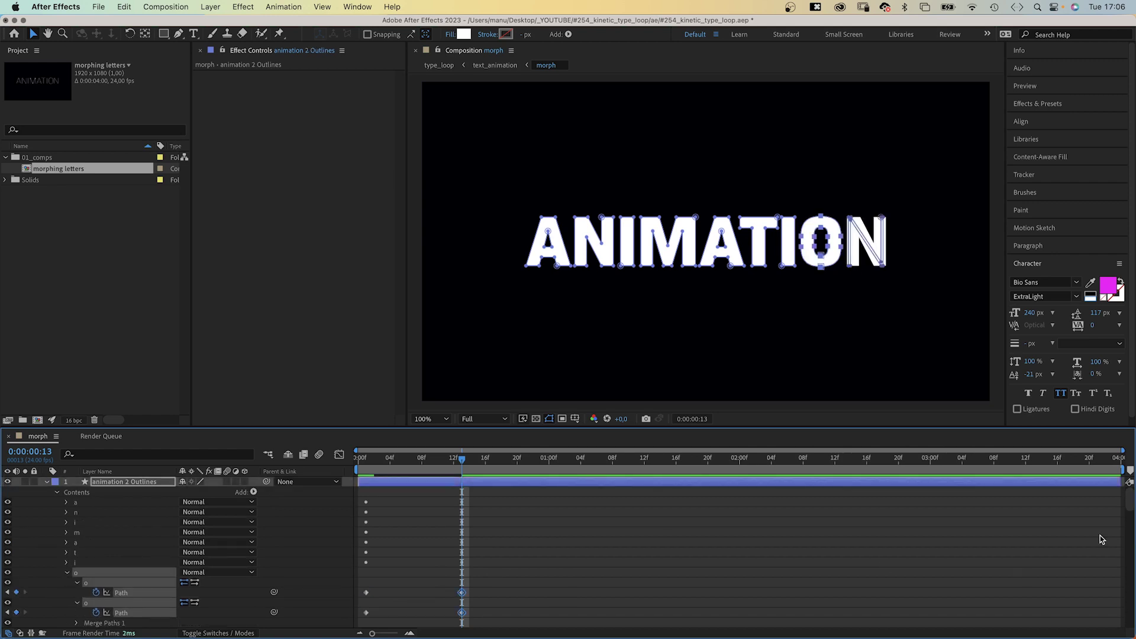
Show only the keyframed paths of animation 2 Outlines and hide the animation Outlines layer
left_click(124, 482)
key("u")
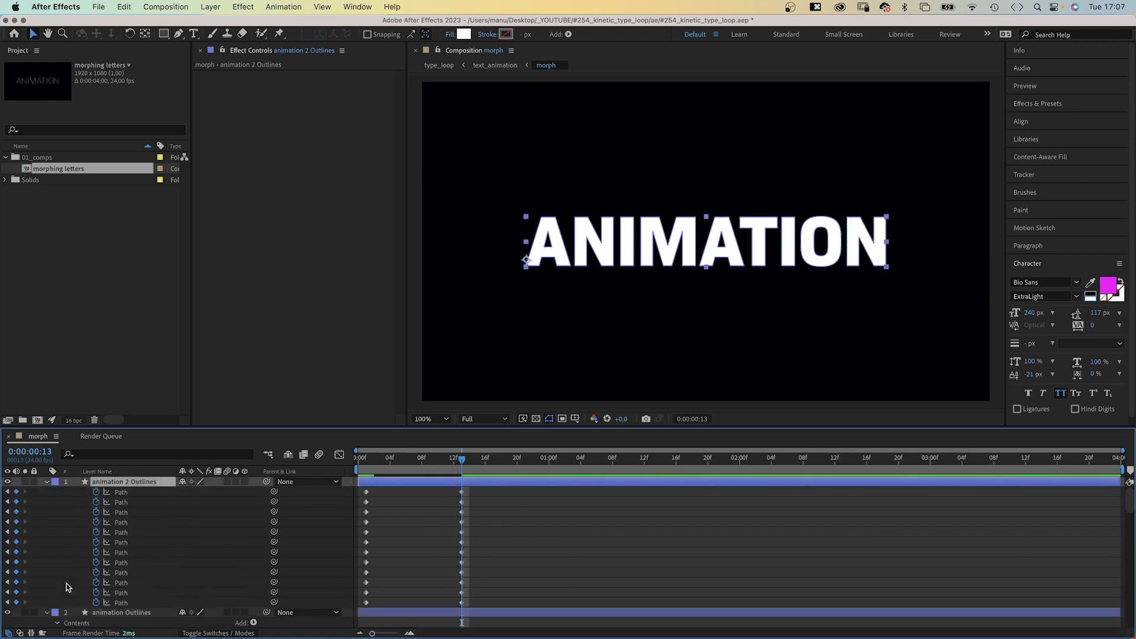
left_click(7, 613)
Apply Easy Ease to all path keyframes of animation 2 Outlines and shape their speed curve into a steep central peak
left_click_drag(457, 462, 357, 612)
left_click(339, 454)
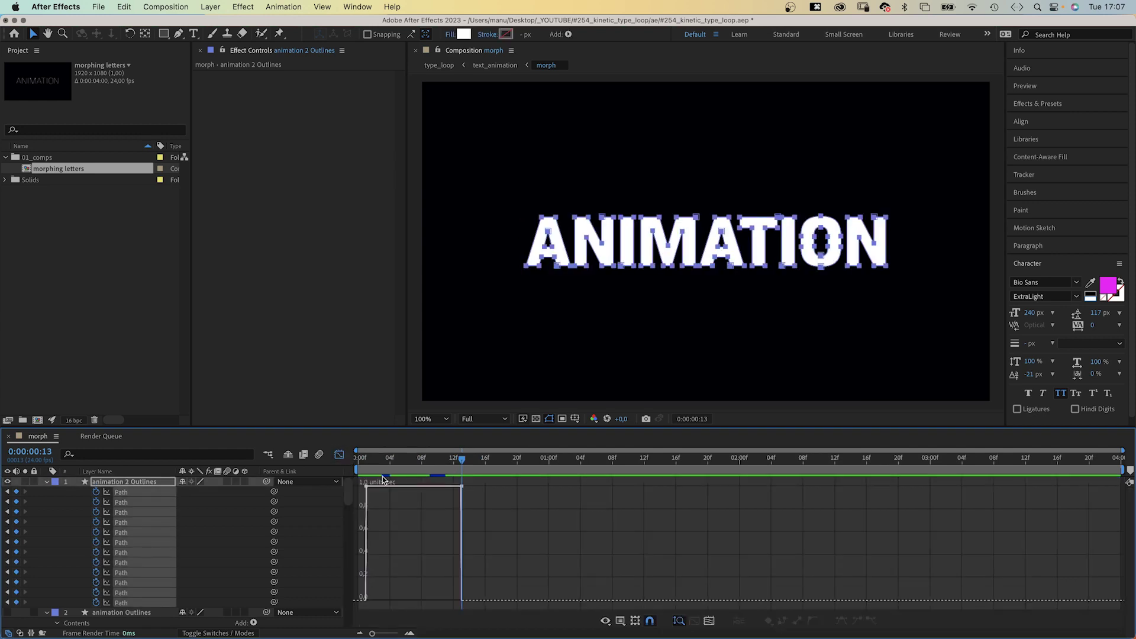
left_click(605, 621)
left_click(667, 523)
left_click_drag(484, 491, 355, 505)
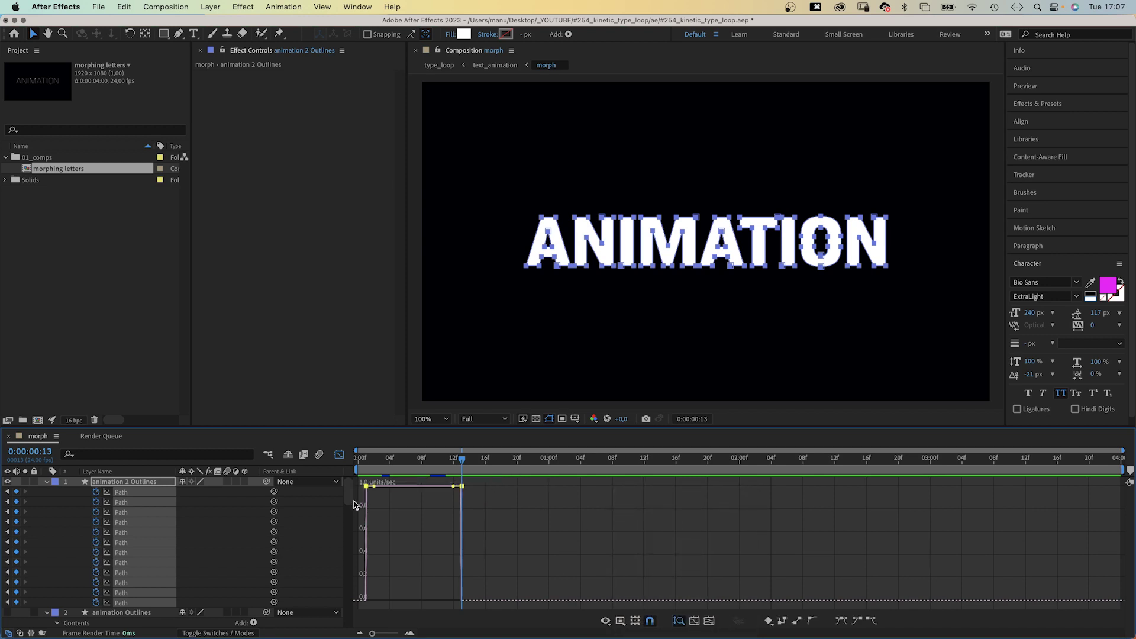
left_click(841, 621)
left_click_drag(510, 574, 396, 601)
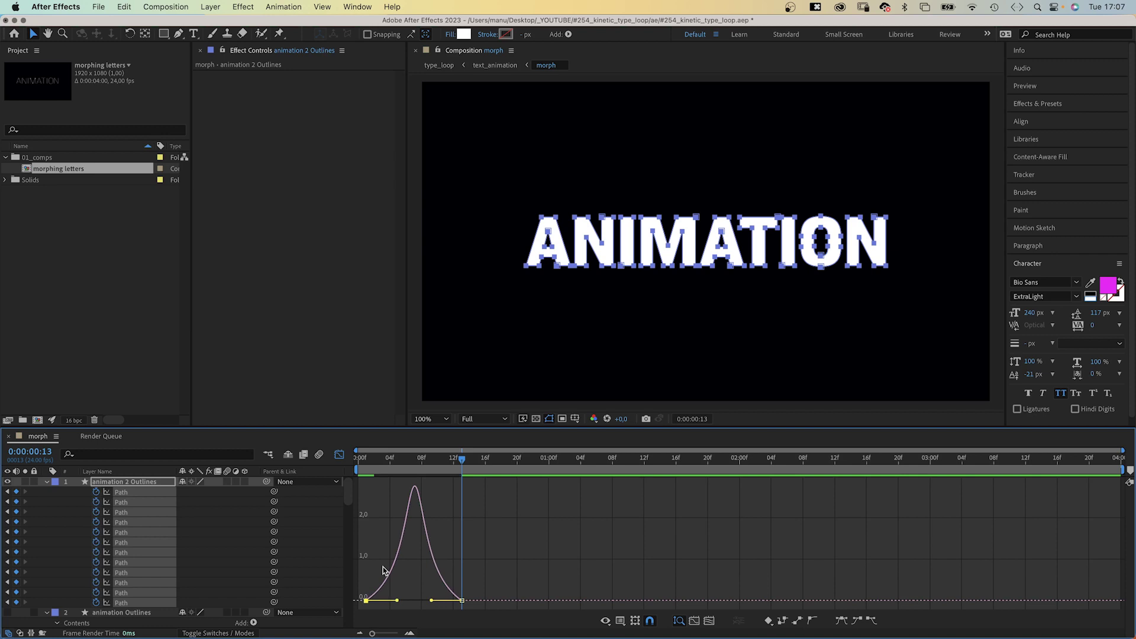
left_click(339, 454)
Preview the eased letter morph from the first frame and return to the start
key("Home")
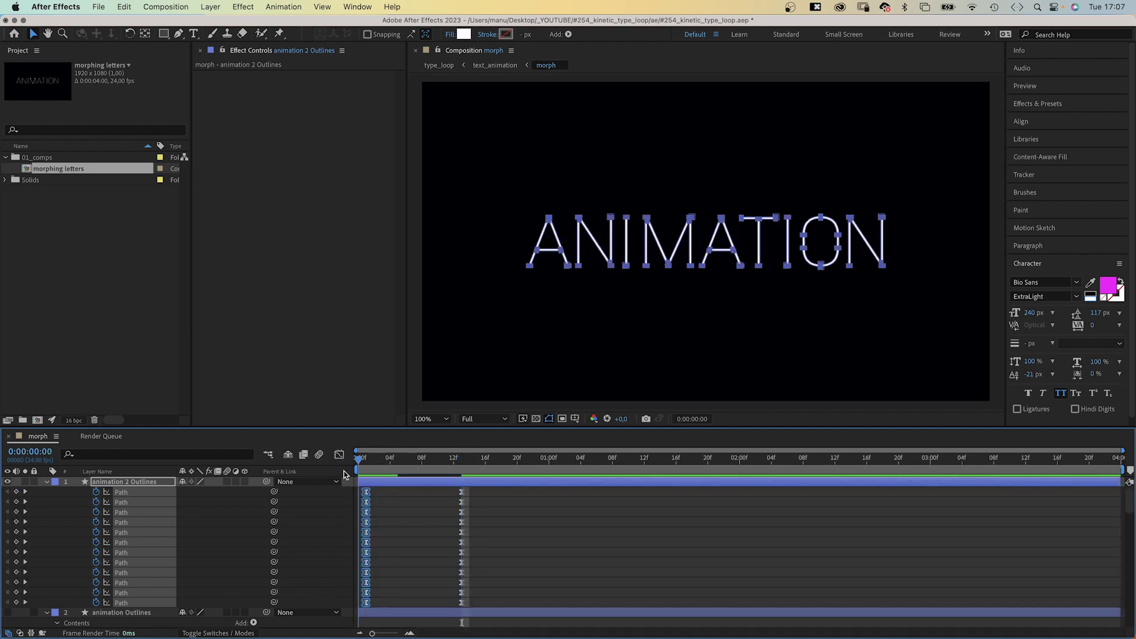
key("space")
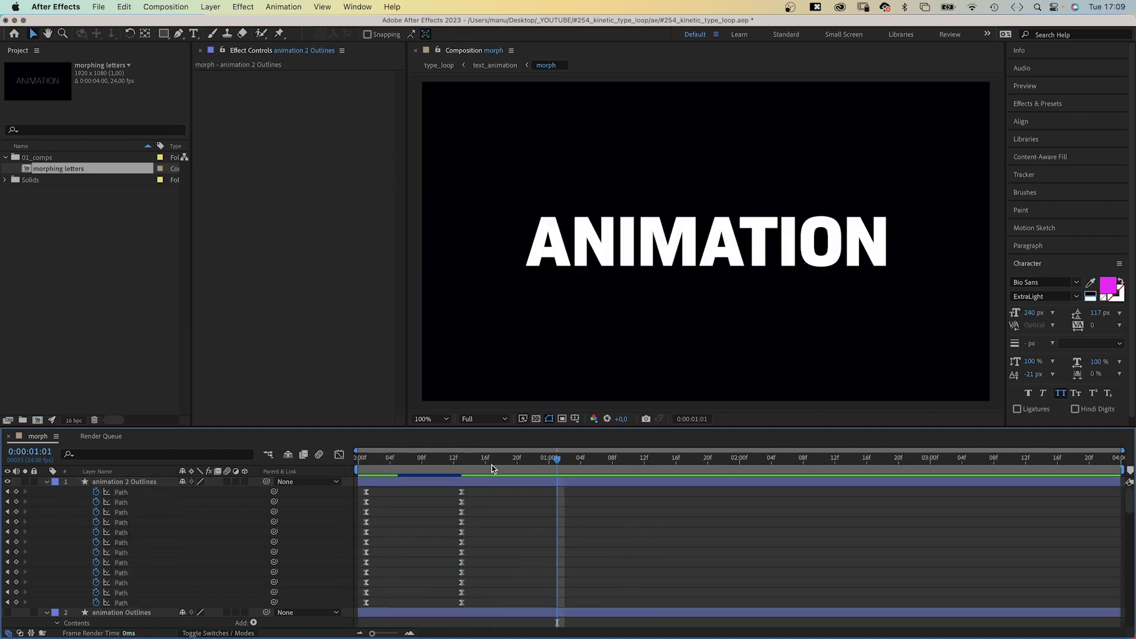
key("Home")
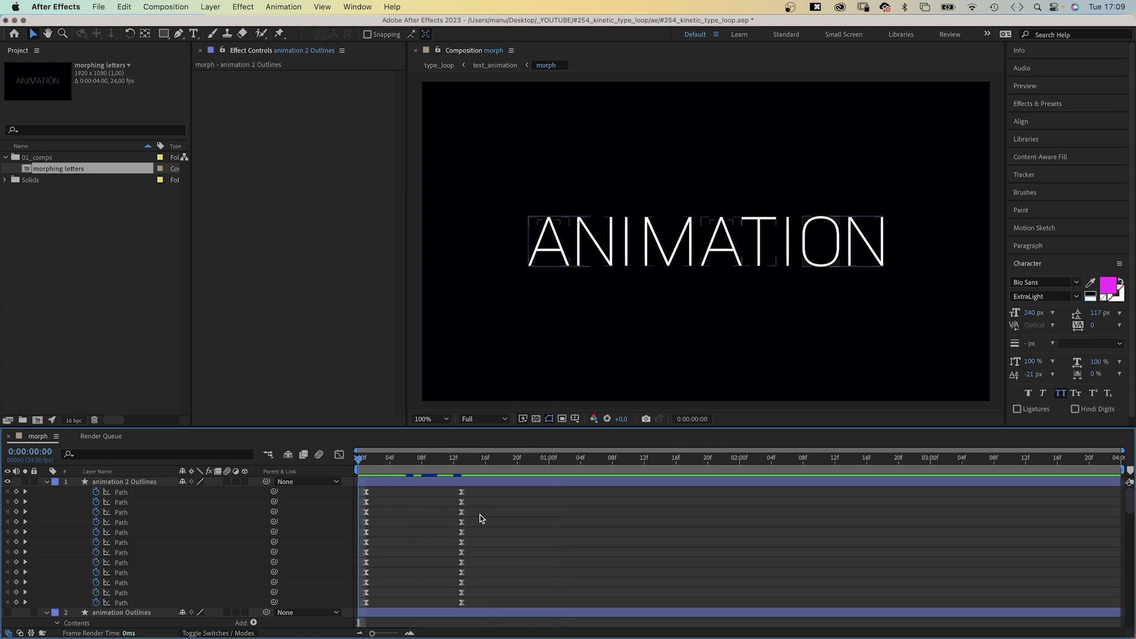
Stagger the path keyframes letter by letter with a two-frame offset, keeping paths of the same letter together, and preview the result
left_click_drag(480, 487, 358, 504)
left_click_drag(487, 509, 378, 511)
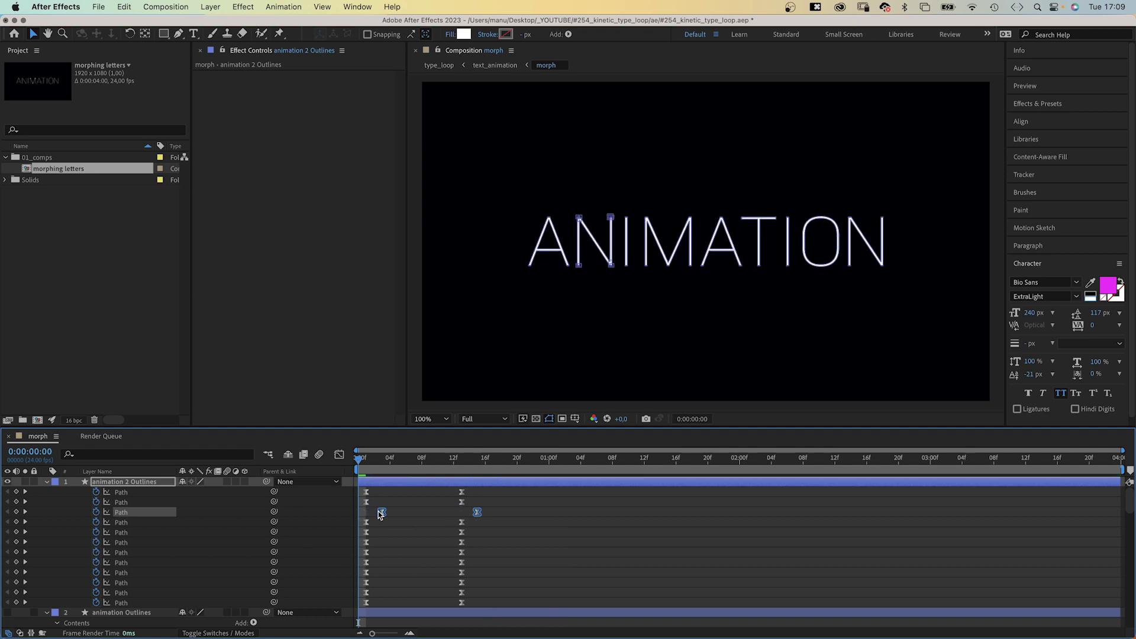
left_click_drag(473, 518, 397, 522)
left_click_drag(509, 528, 361, 536)
left_click_drag(367, 531, 361, 556)
left_click_drag(366, 542, 430, 540)
left_click_drag(494, 556, 361, 566)
left_click_drag(366, 562, 445, 562)
left_click_drag(510, 566, 362, 596)
left_click_drag(366, 591, 493, 602)
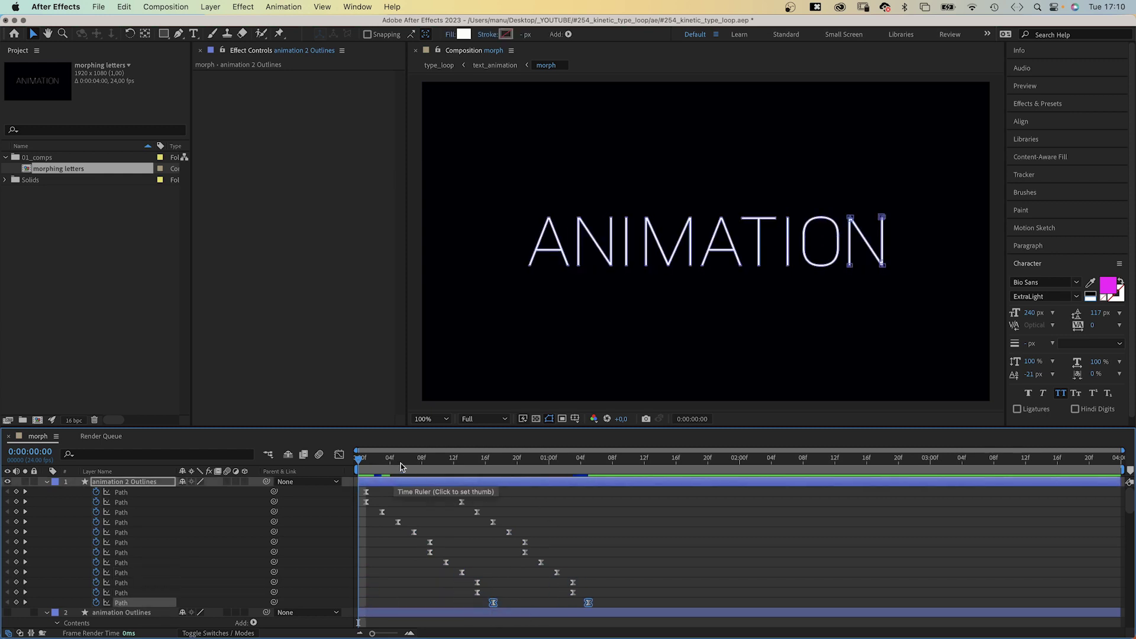
key("space")
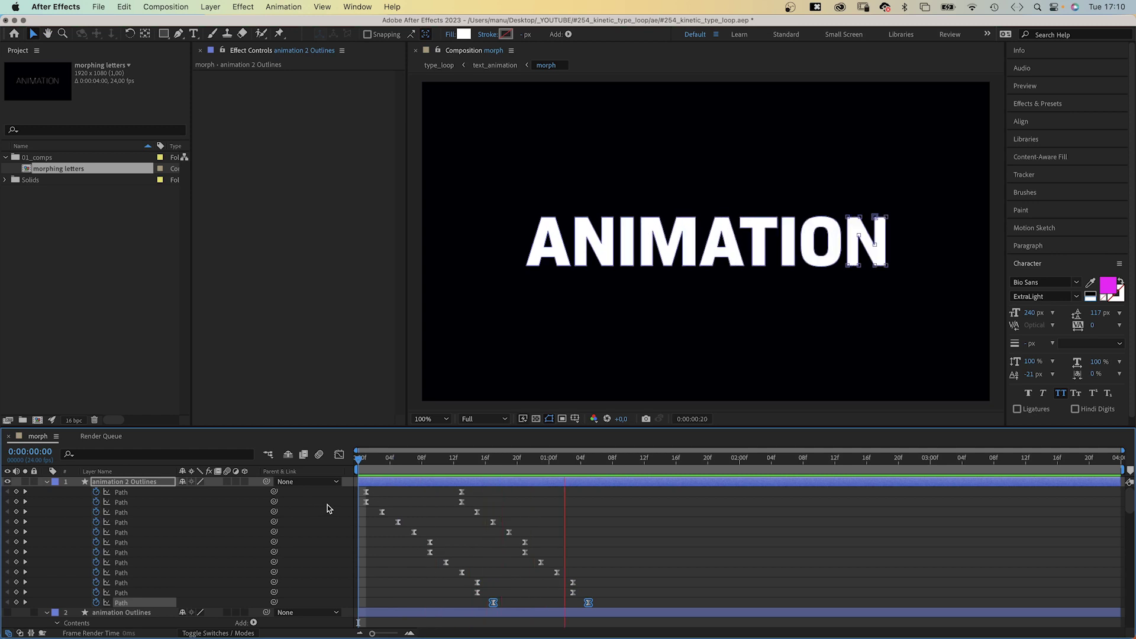
key("space")
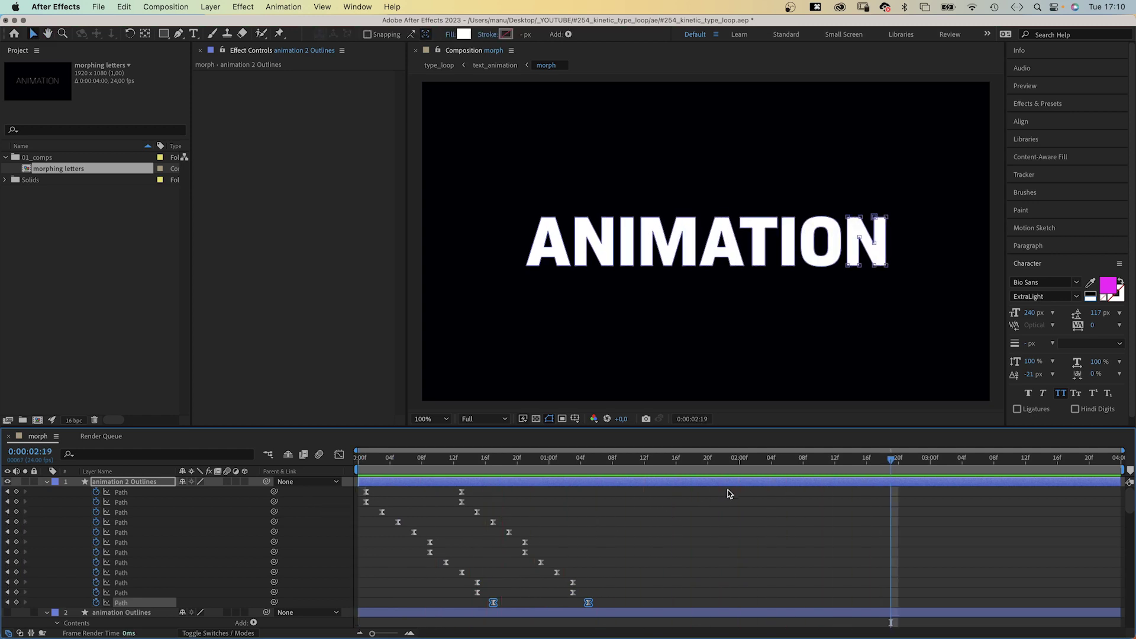
Duplicate all staggered path keyframes so the last one falls at 0:00:02:00, and time-reverse the duplicates
mouse_move(735, 488)
left_mouse_down()
mouse_move(471, 591)
mouse_move(370, 601)
left_mouse_up()
key("super+v")
left_click_drag(894, 493, 528, 526)
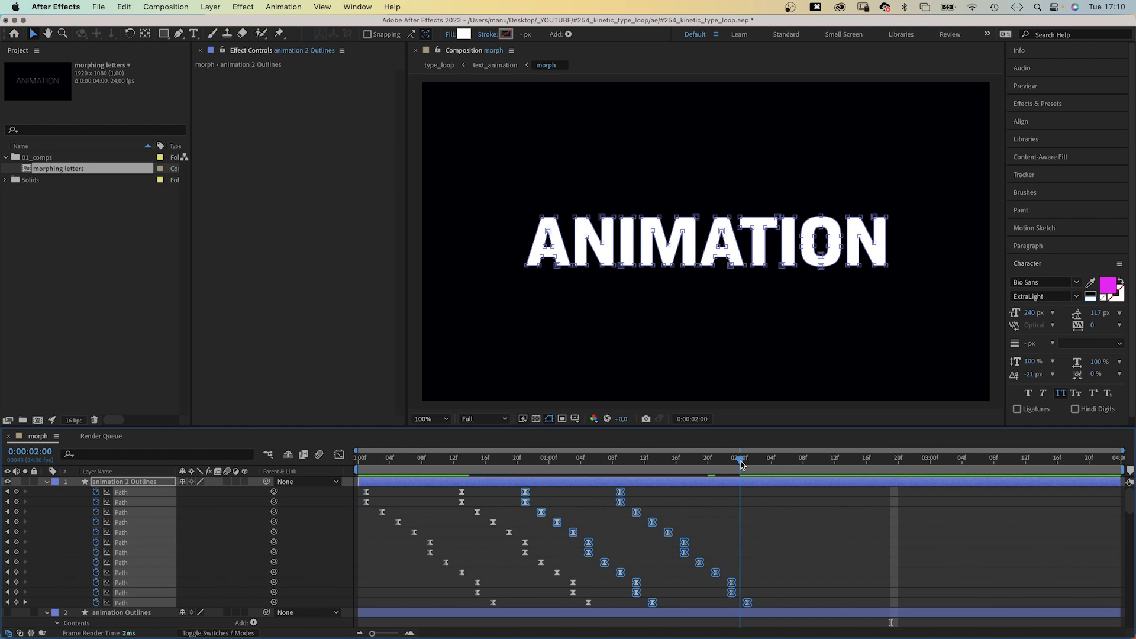
left_click_drag(748, 607, 739, 608)
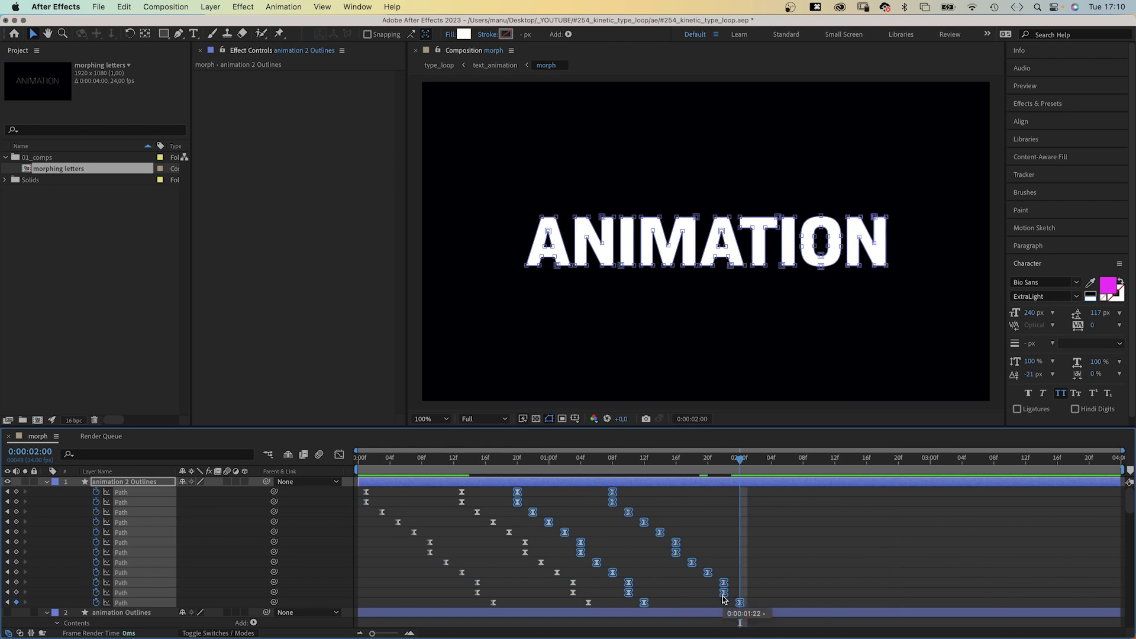
right_click(724, 596)
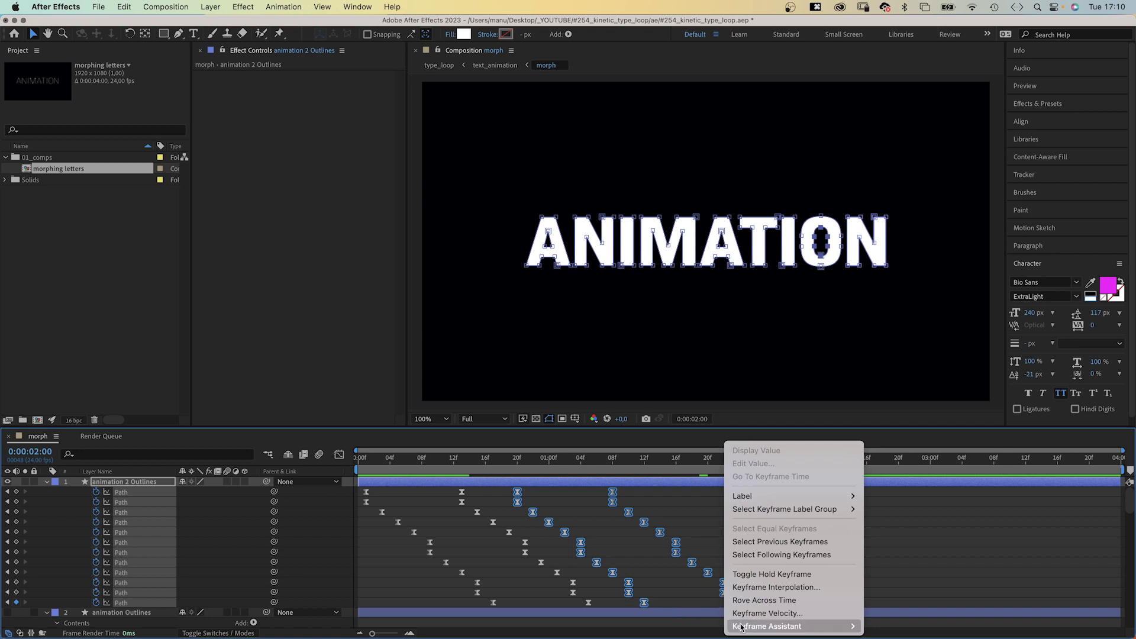
mouse_move(743, 625)
left_click(887, 626)
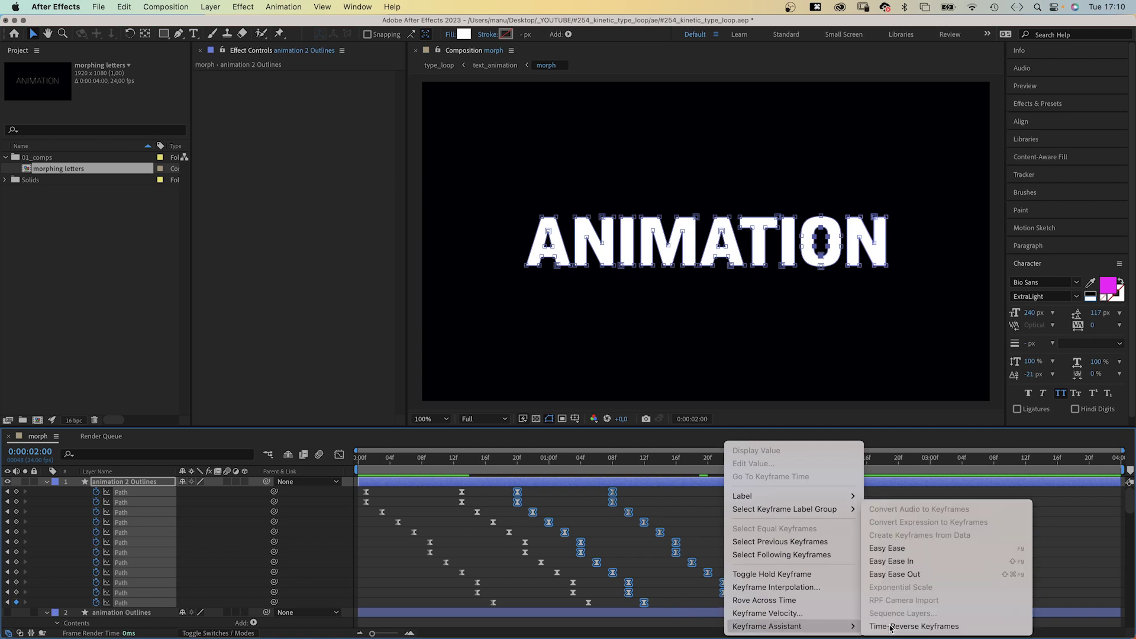
Place composition marker 1 at frame 1 and marker 2 at 0:00:02:00, and collapse the layer properties
left_click_drag(621, 464, 368, 541)
left_click(385, 569)
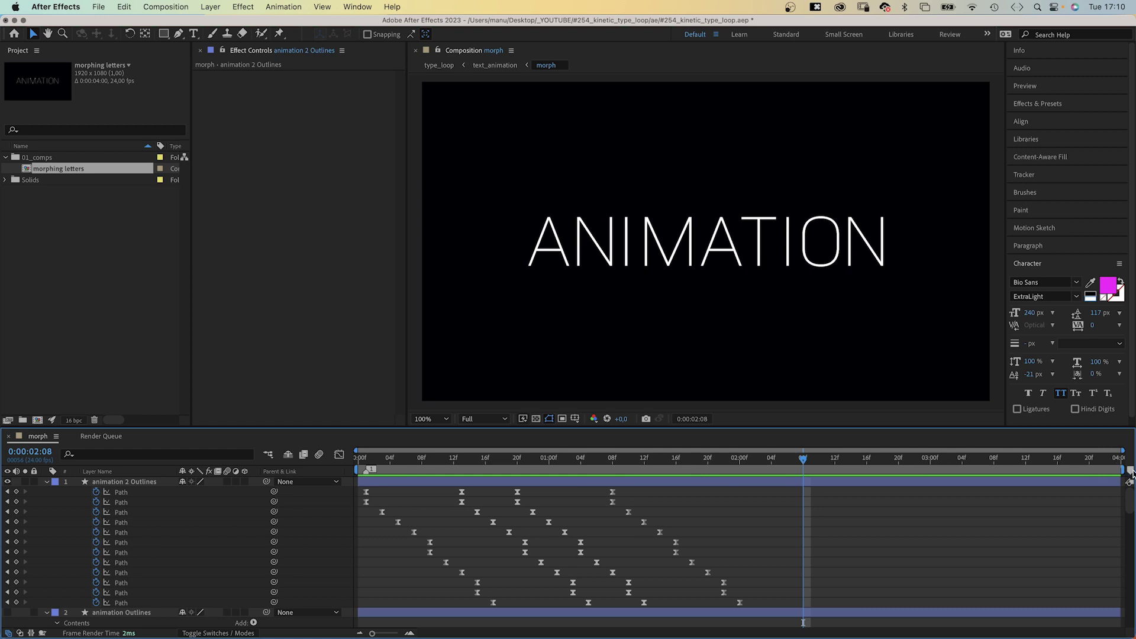
left_click(733, 467)
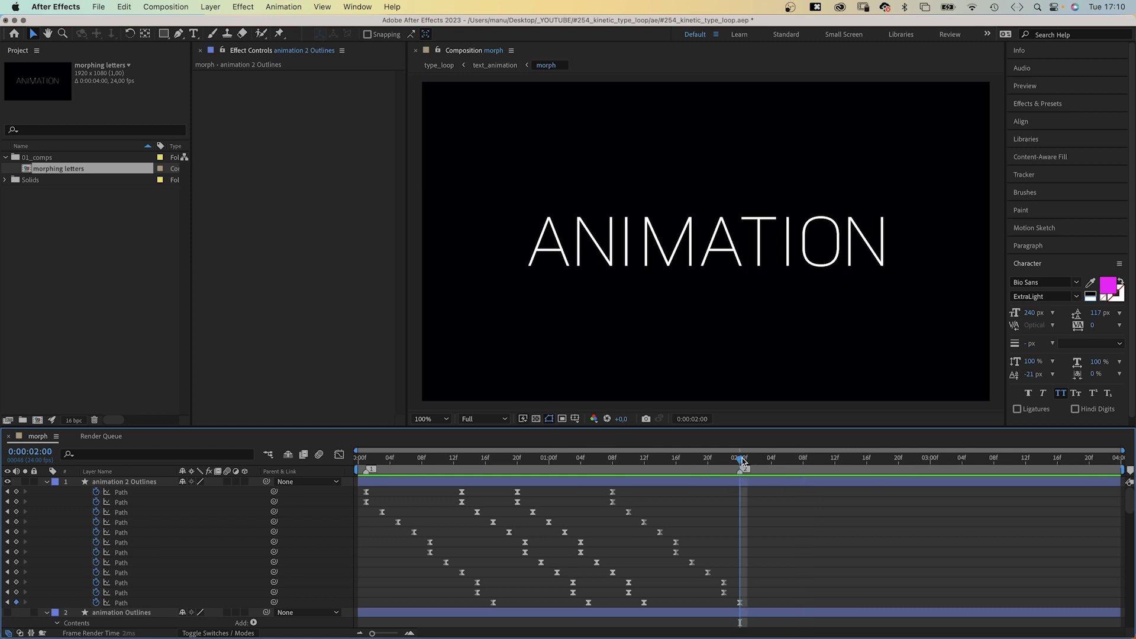
key("u")
Create a new composition from morphing letters and name it tex_animation
left_click(65, 168)
left_click_drag(65, 169, 86, 300)
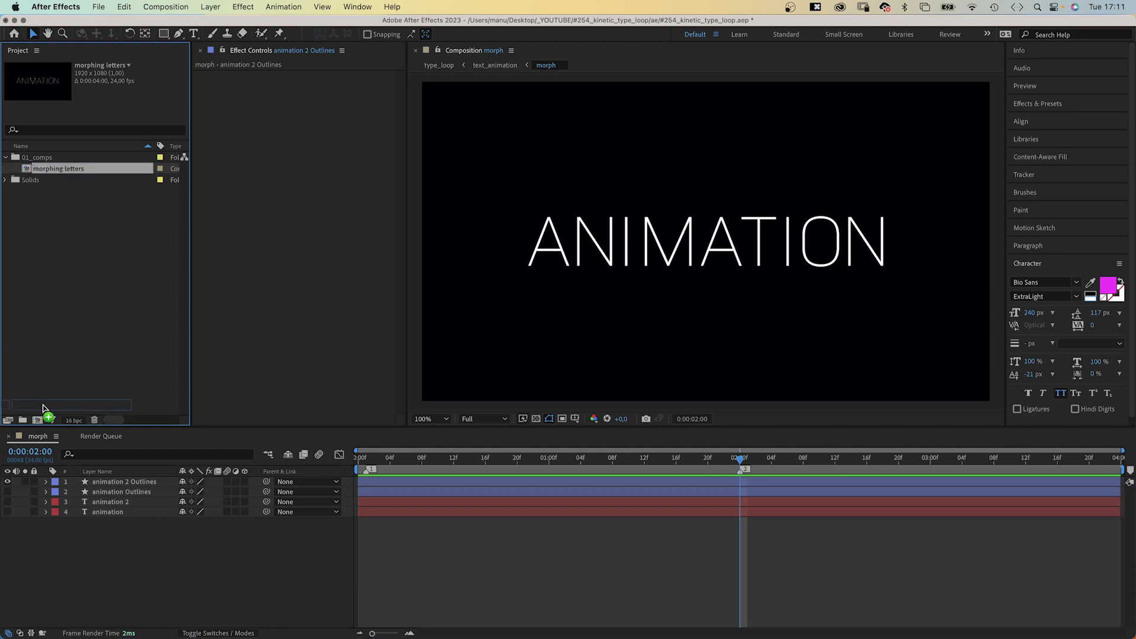
left_click_drag(38, 421, 37, 421)
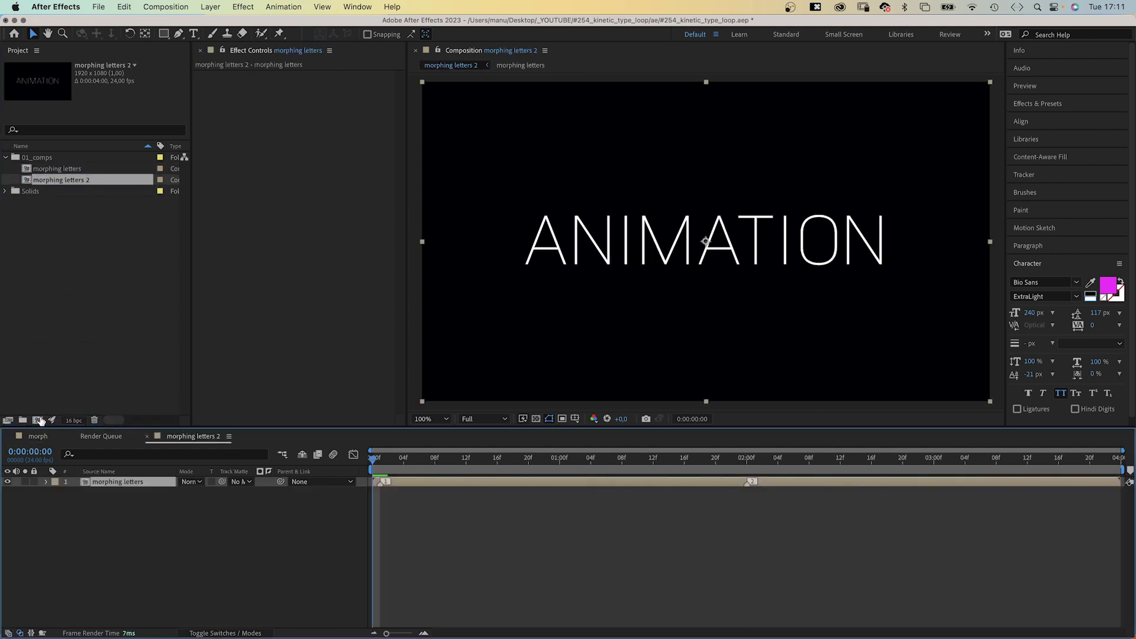
key("Return")
type("te")
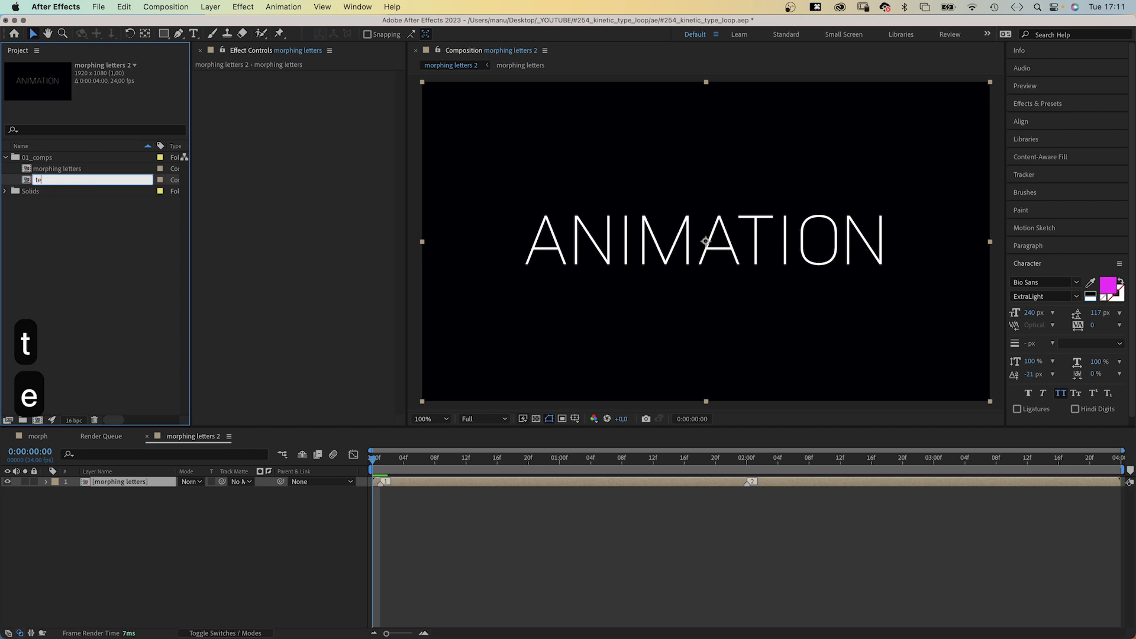
type("x_animation")
key("Return")
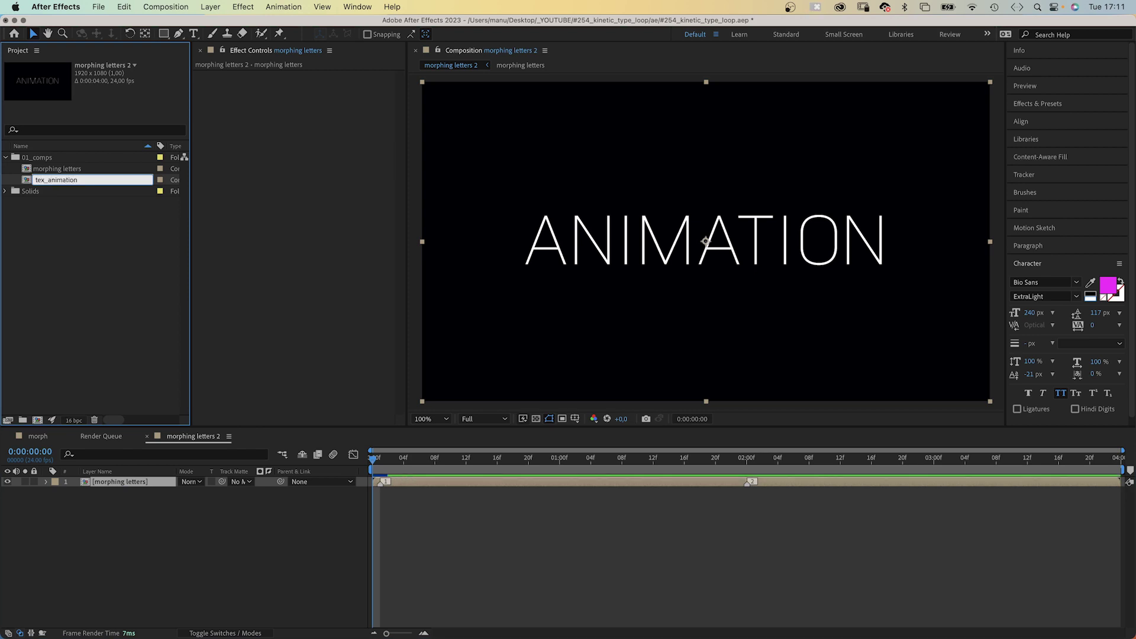
Duplicate the morphing letters layer until tex_animation contains six copies
key("super+d")
key("super+d")
key("super+d")
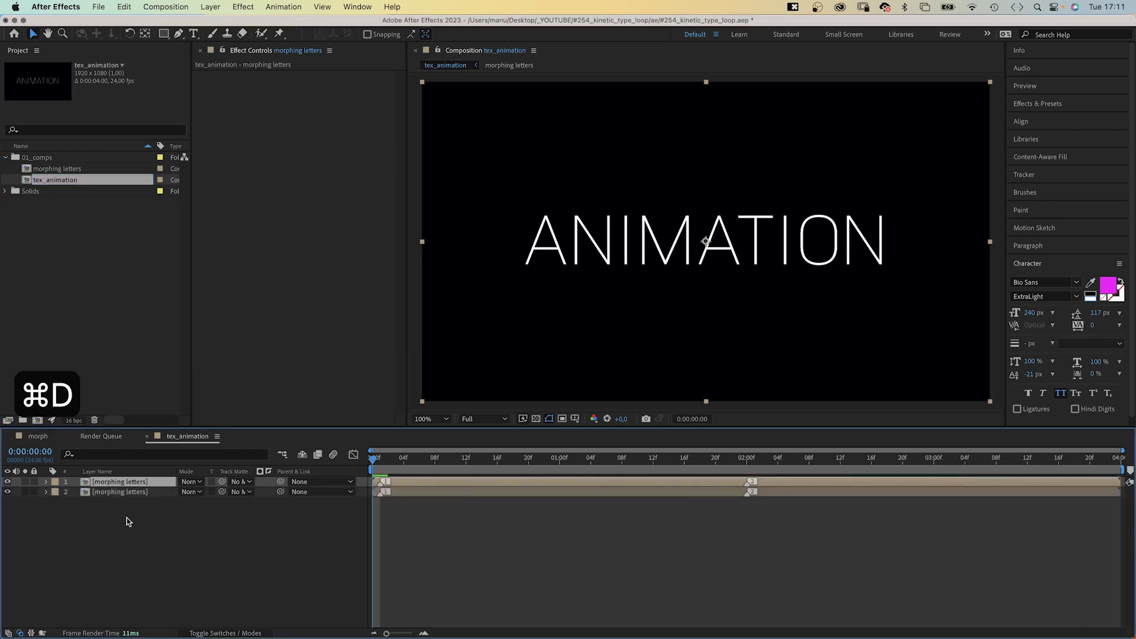
key("super+d")
key("super+d")
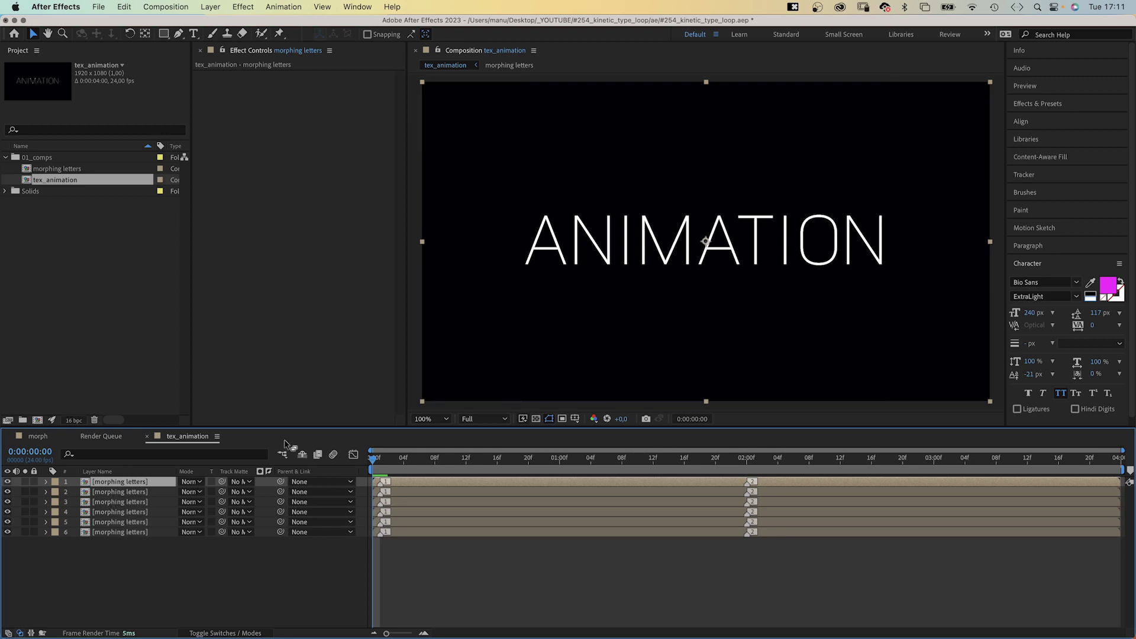
Move the first morphing letters layer up to the frame's upper edge and the second down to its lower edge
left_click_drag(706, 246, 701, 116)
left_click(140, 493)
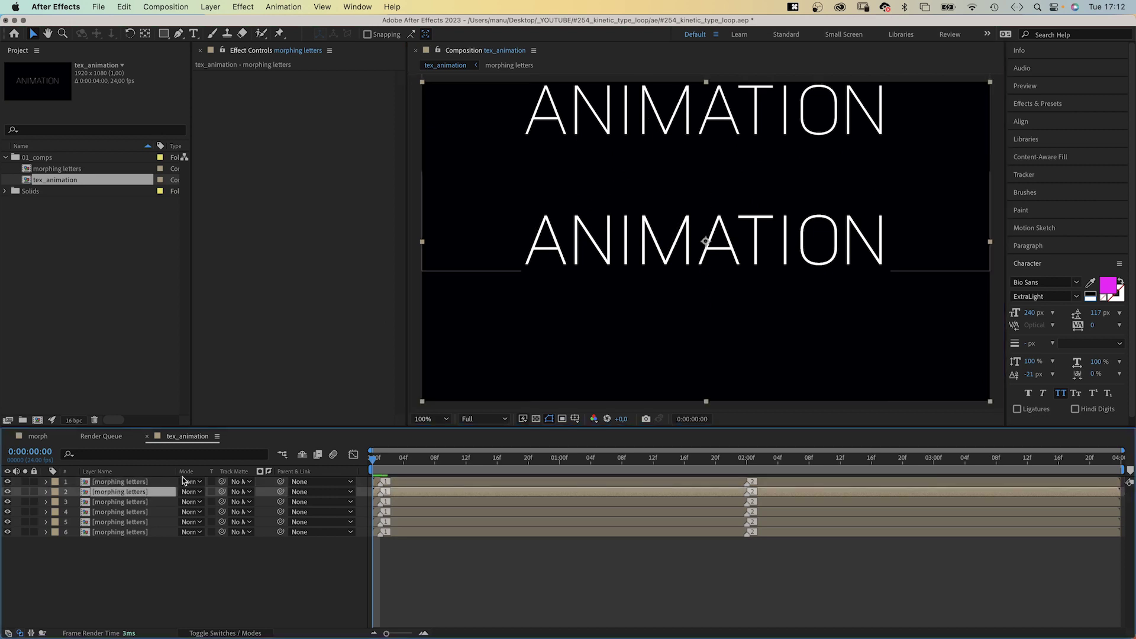
left_click_drag(695, 258, 739, 378)
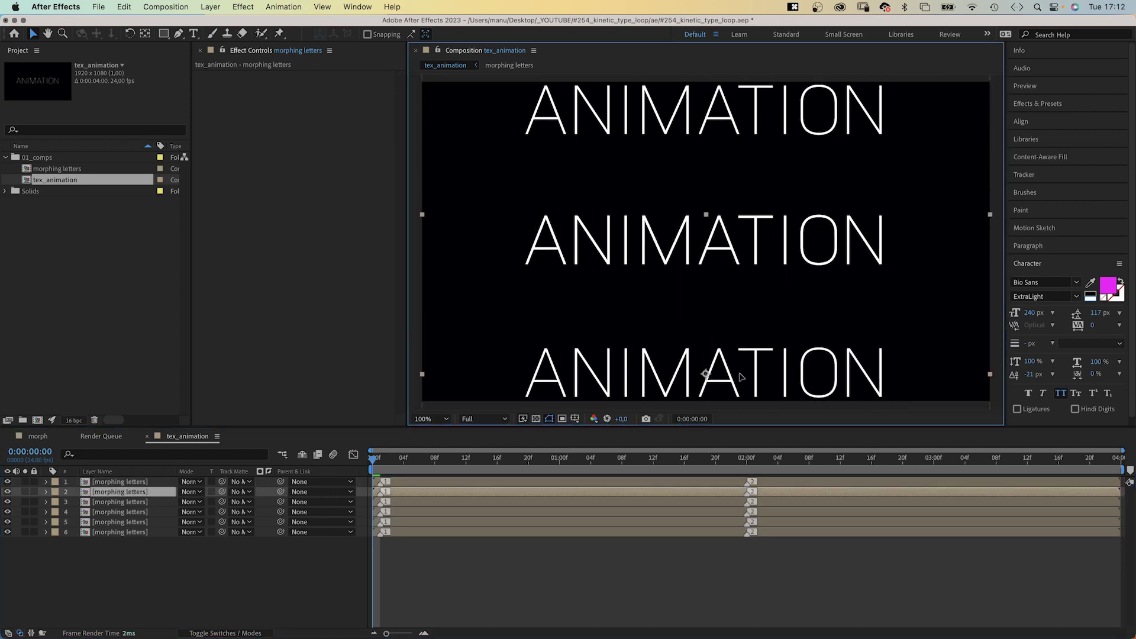
Select all six morphing letters layers and distribute them evenly in the vertical direction
left_click_drag(141, 557, 73, 479)
left_click(1045, 123)
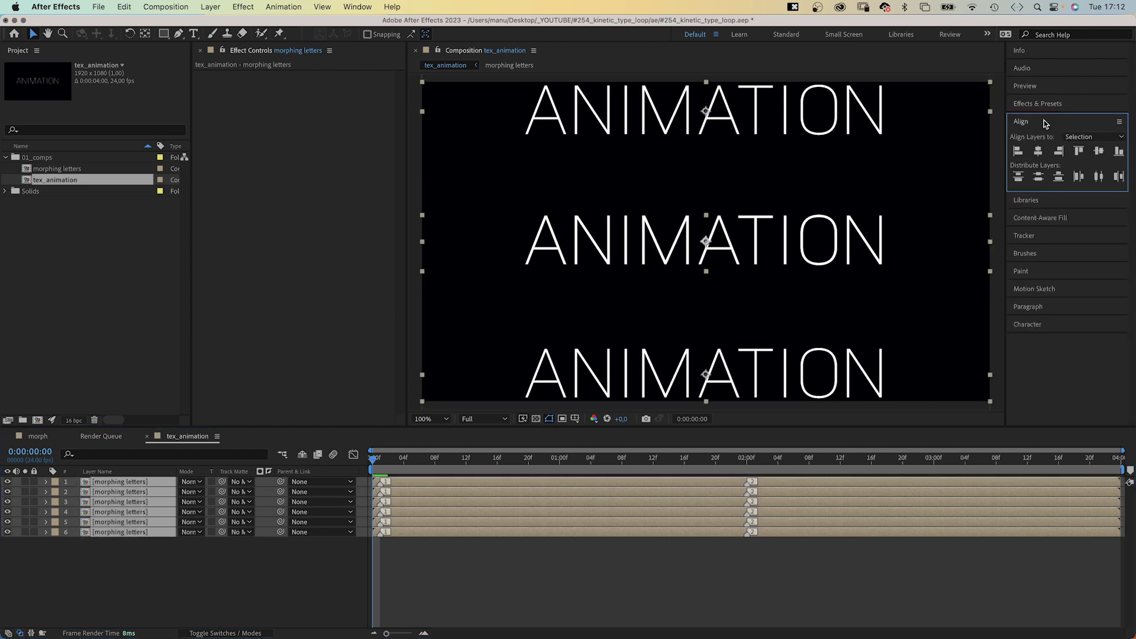
left_click(1039, 177)
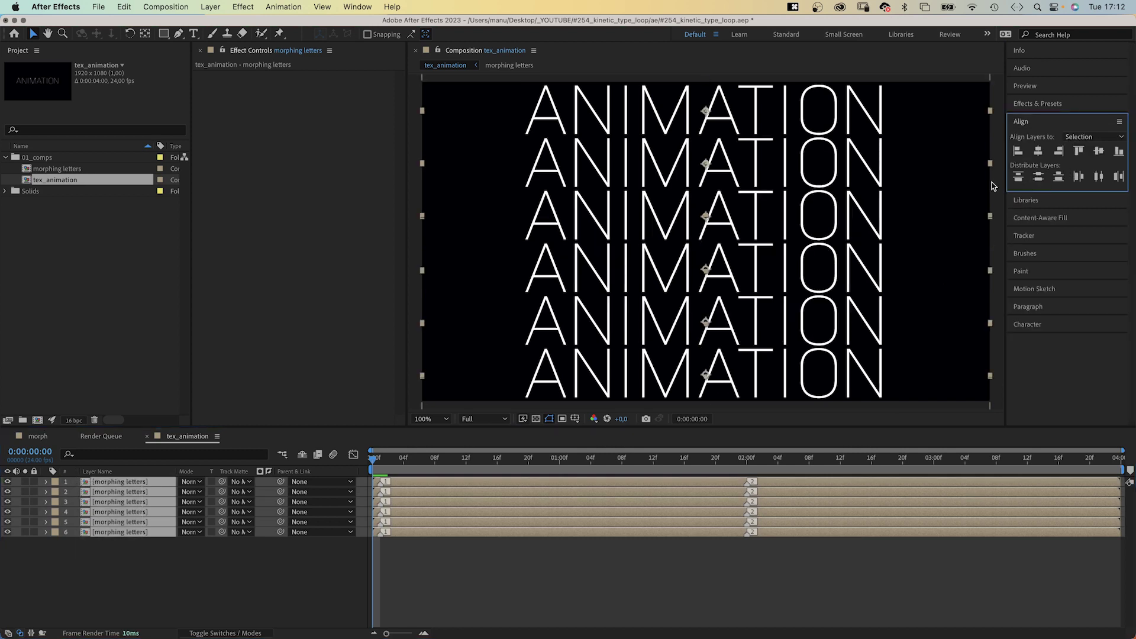
left_click(235, 570)
Move the second layer, which holds the lowest ANIMATION row, to the end of the layer stack and check each layer's row in order
left_click(116, 483)
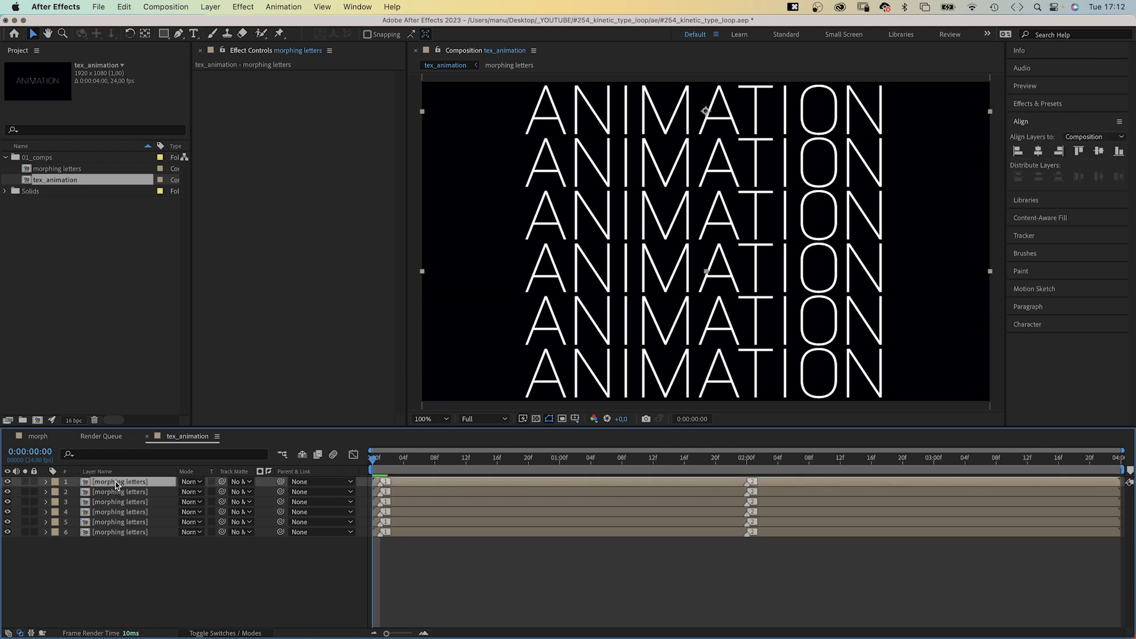
left_click(114, 492)
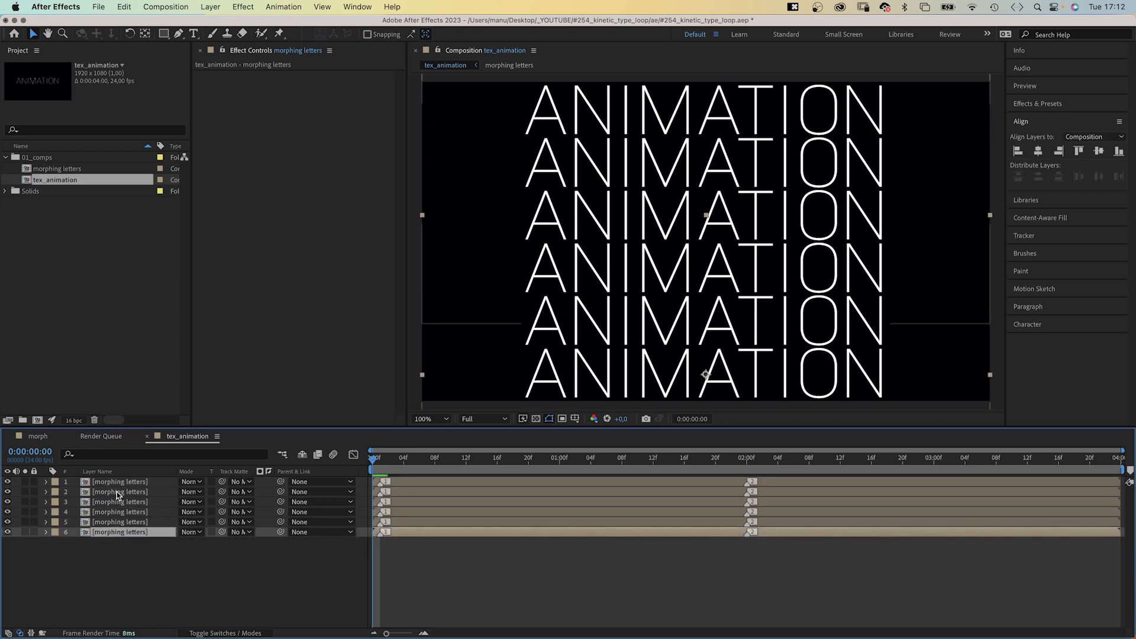
left_click(118, 502)
left_click(117, 513)
left_click(117, 522)
left_click(115, 532)
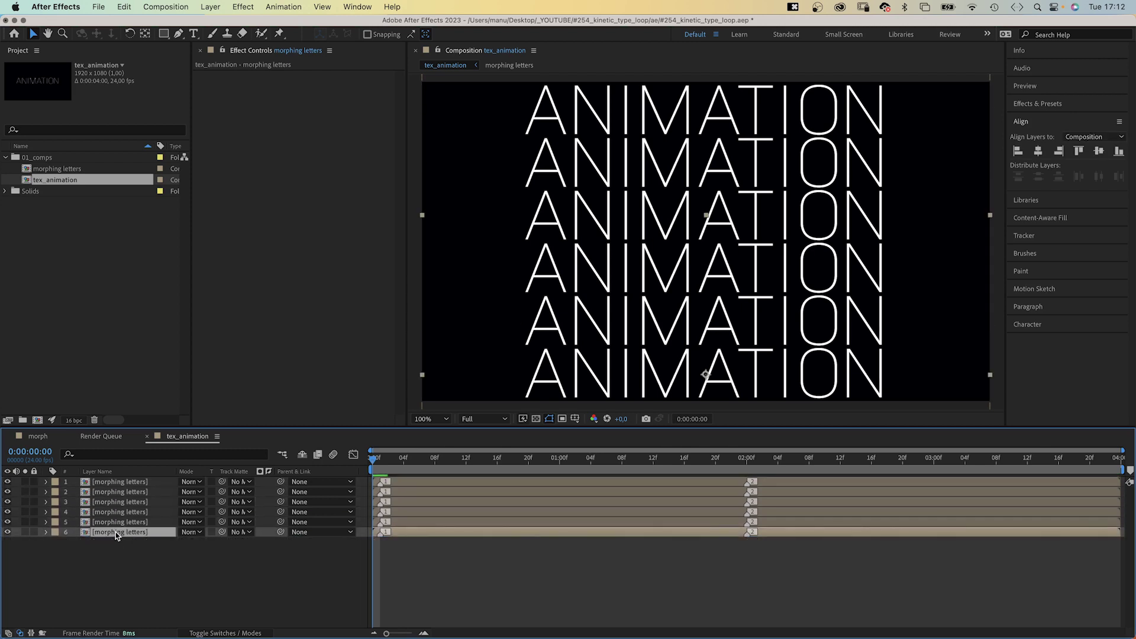
Enable time remapping on the first morphing letters layer and add Time Remap keyframes at markers 1 and 2, frame 1 and 0:00:02:00
left_click(124, 482)
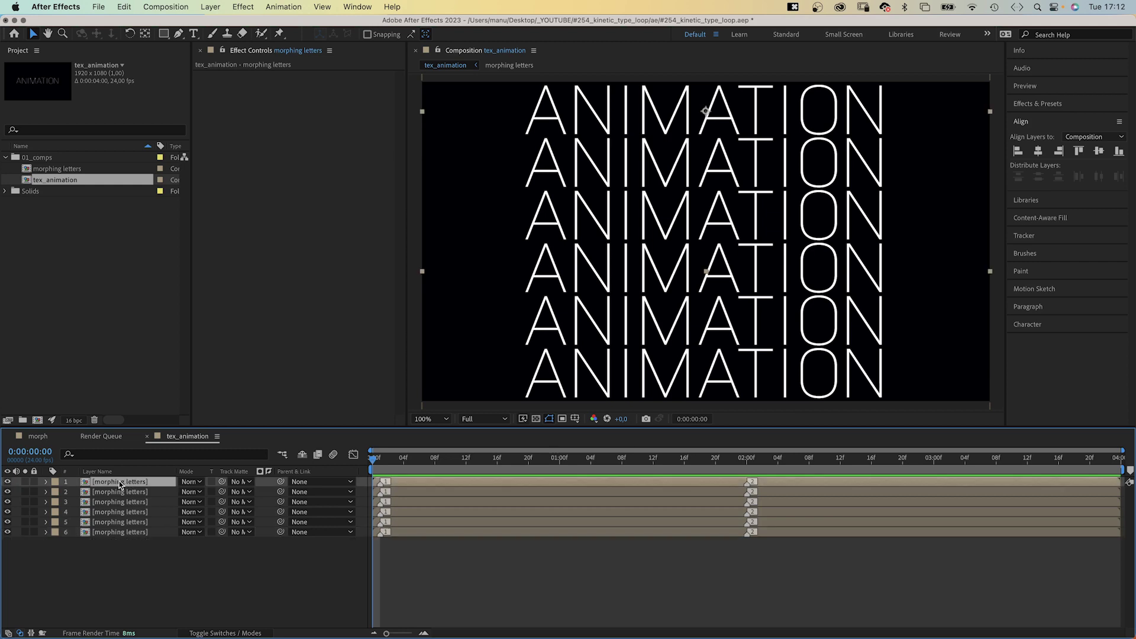
right_click(118, 482)
mouse_move(193, 346)
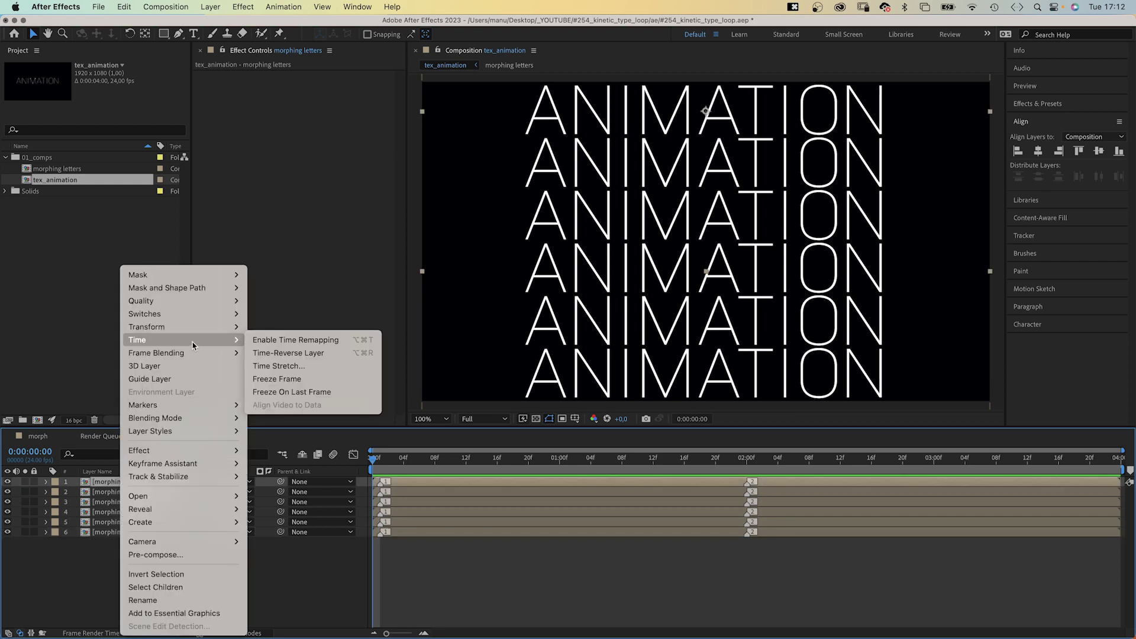
left_click(328, 341)
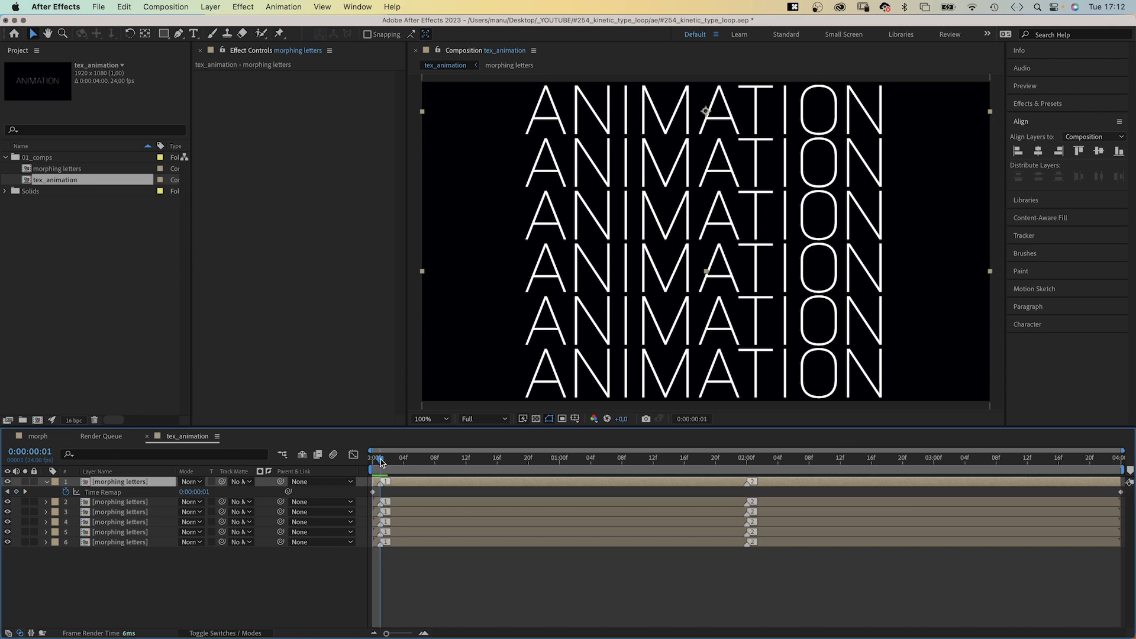
left_click(16, 492)
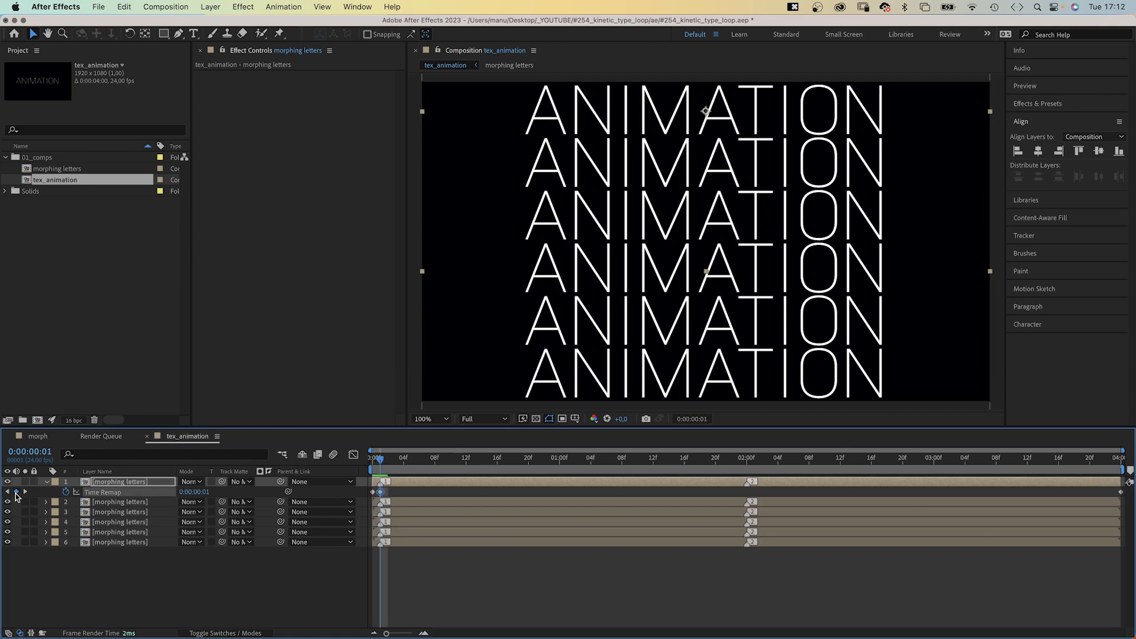
left_click(744, 460)
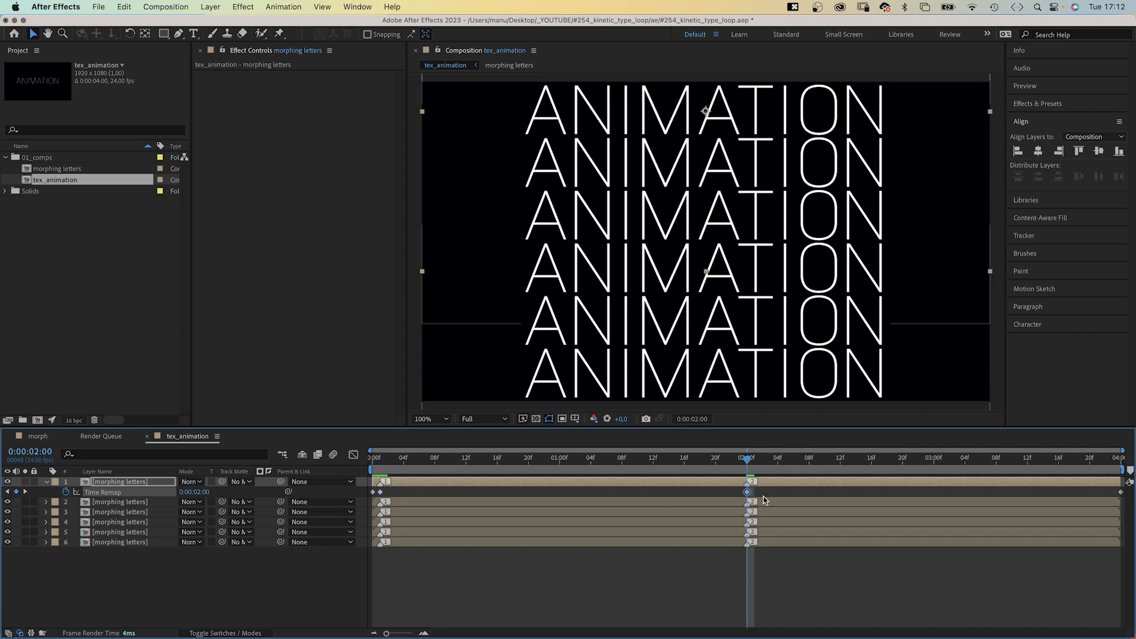
Give the two Time Remap keyframes at the markers a Green label
left_click_drag(763, 500, 379, 496)
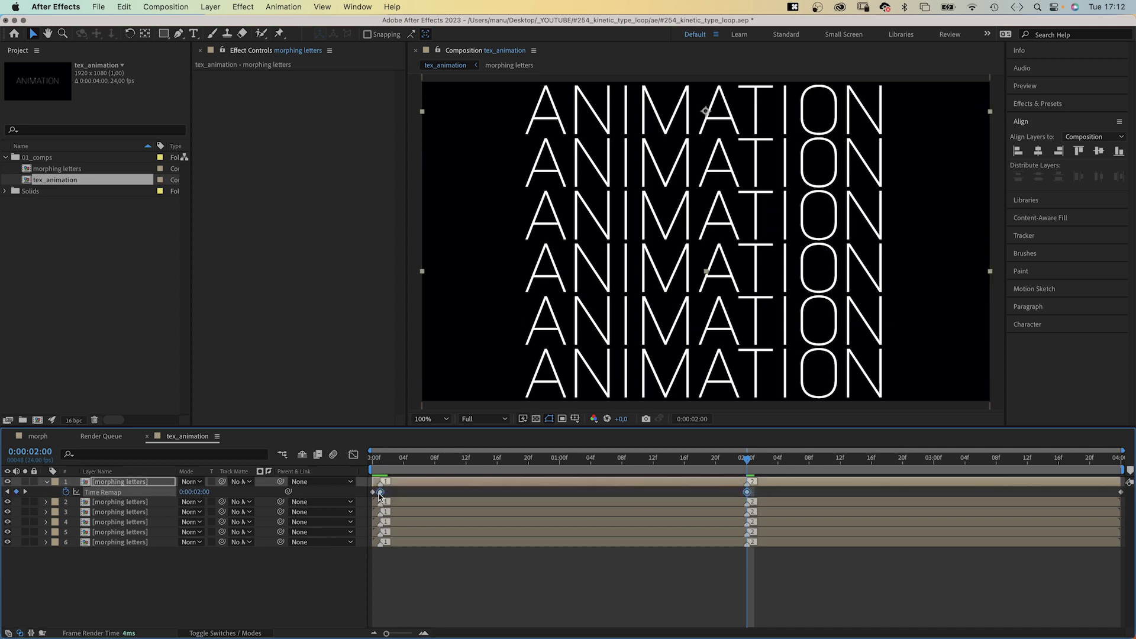
right_click(378, 494)
mouse_move(450, 495)
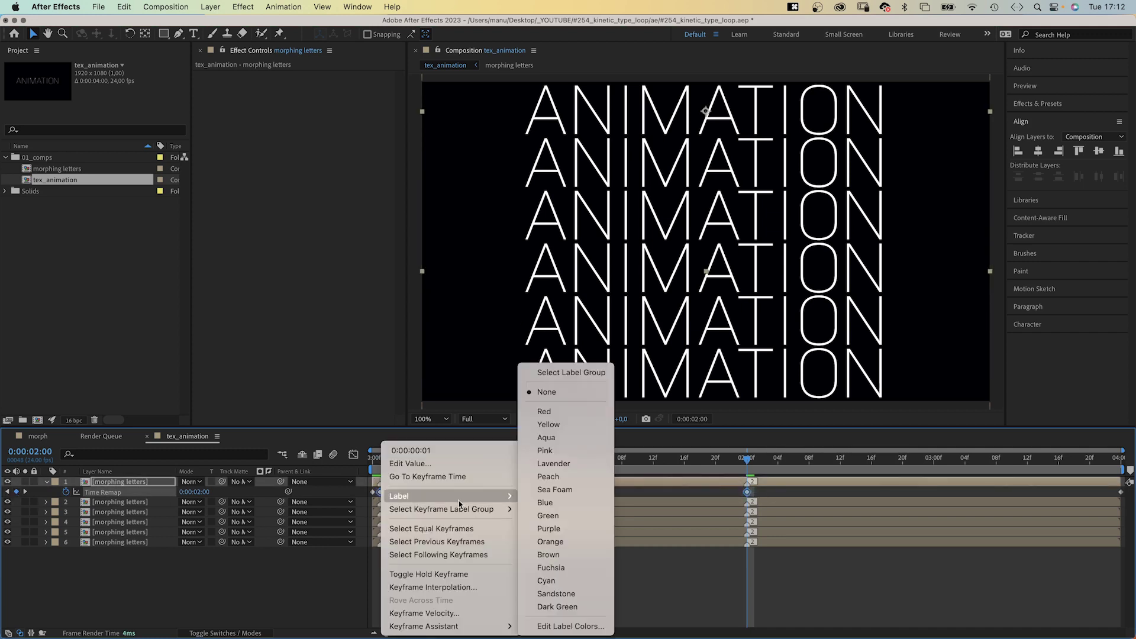
left_click(548, 516)
left_click(268, 583)
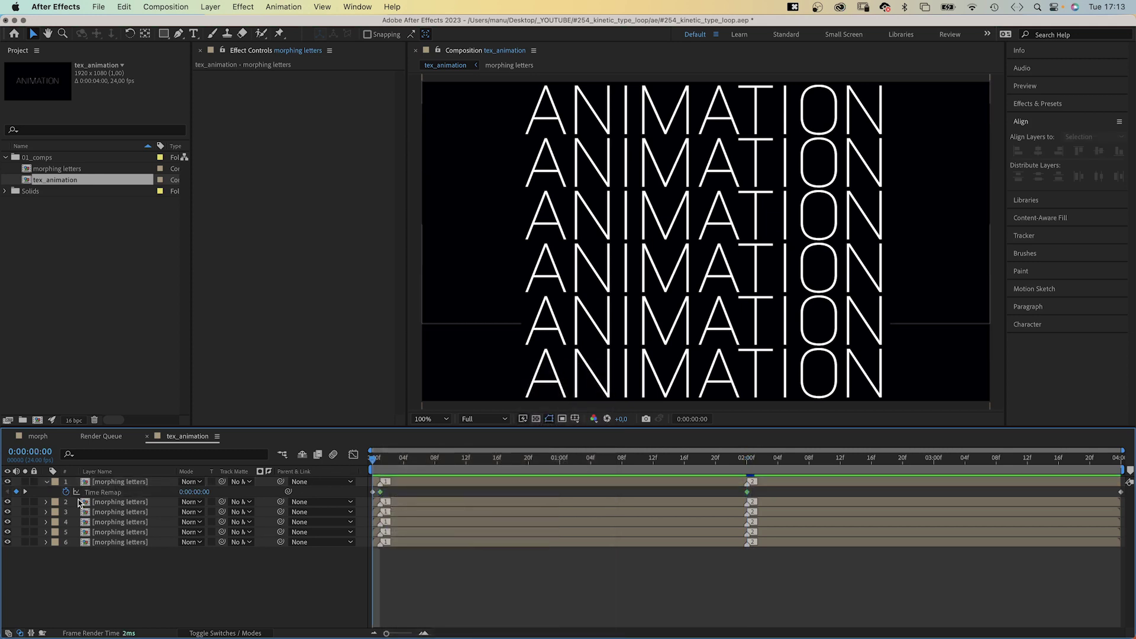
Copy the first layer's Time Remap keyframes onto the other five morphing letters layers and preview the composition
left_click(101, 492)
key("super+c")
left_click(118, 502)
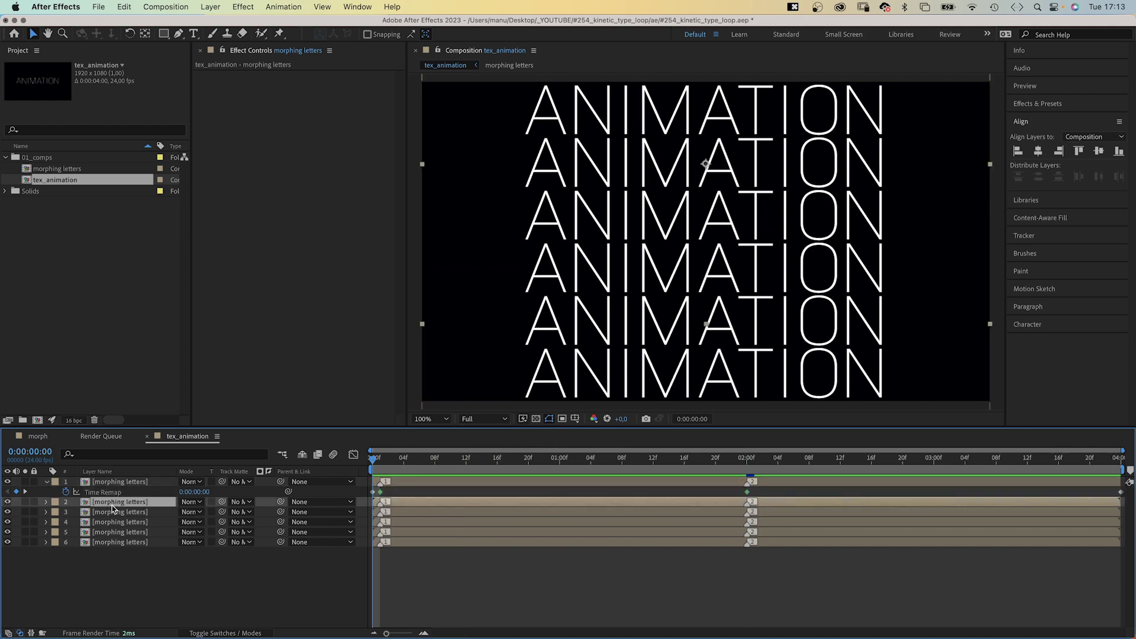
key("super+v")
left_click(112, 524)
key("super+v")
left_click(113, 542)
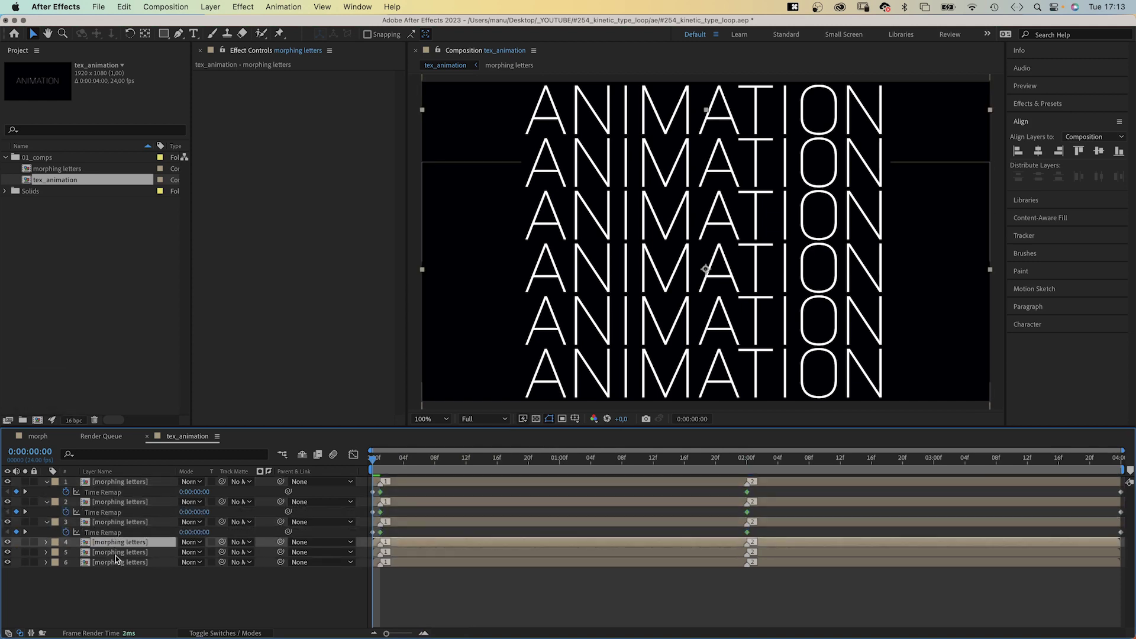
key("super+v")
left_click(113, 562)
key("super+v")
left_click(110, 583)
key("super+v")
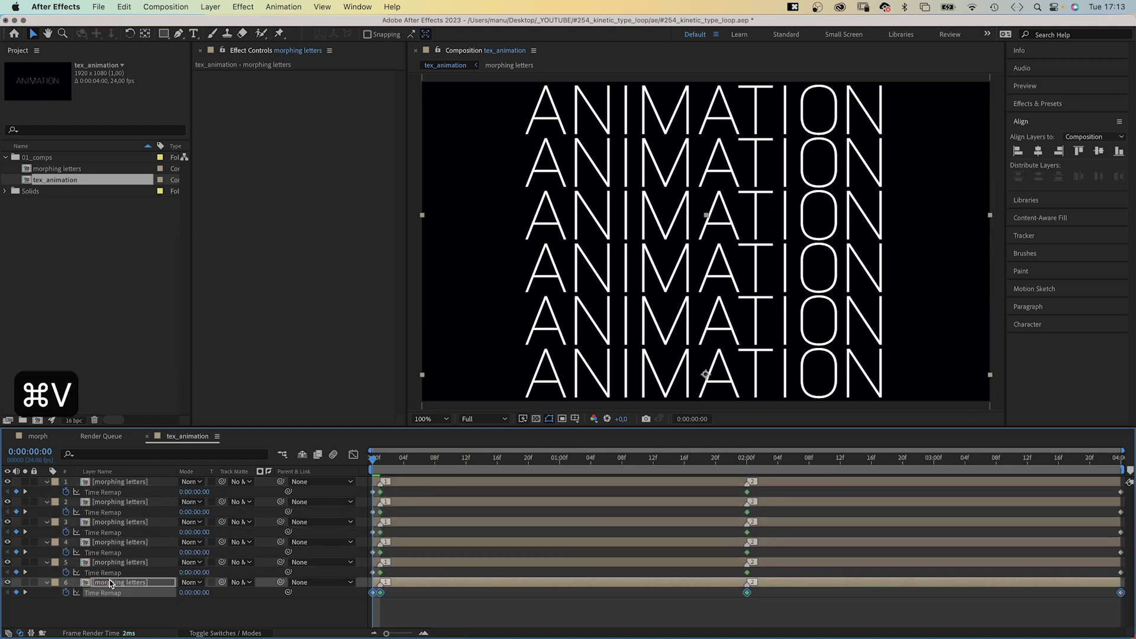
left_click(106, 618)
key("space")
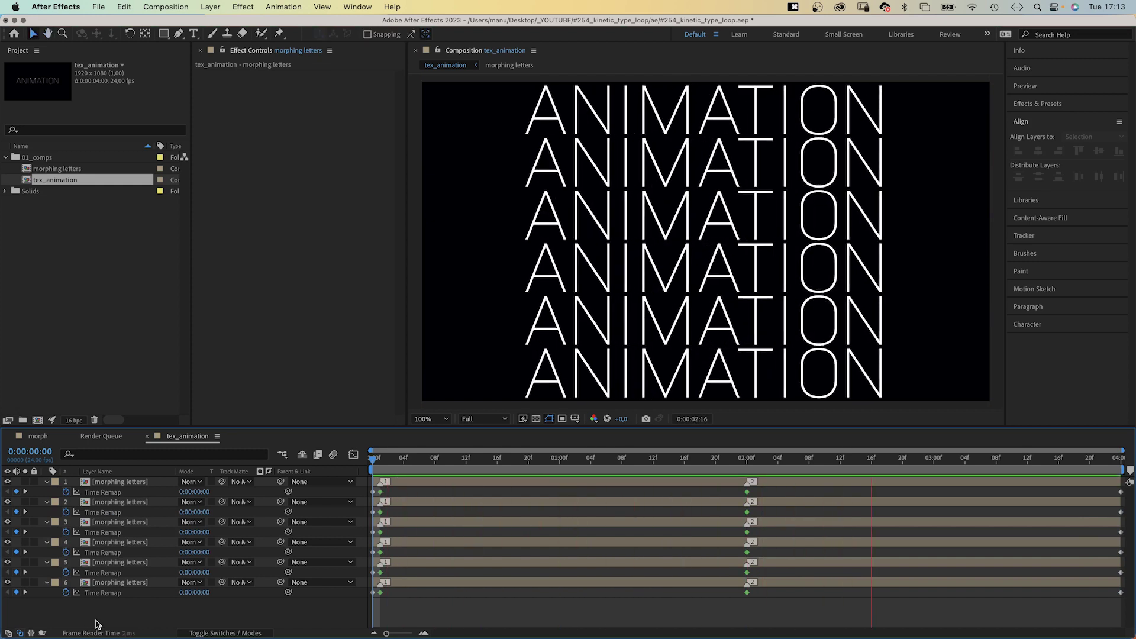
key("space")
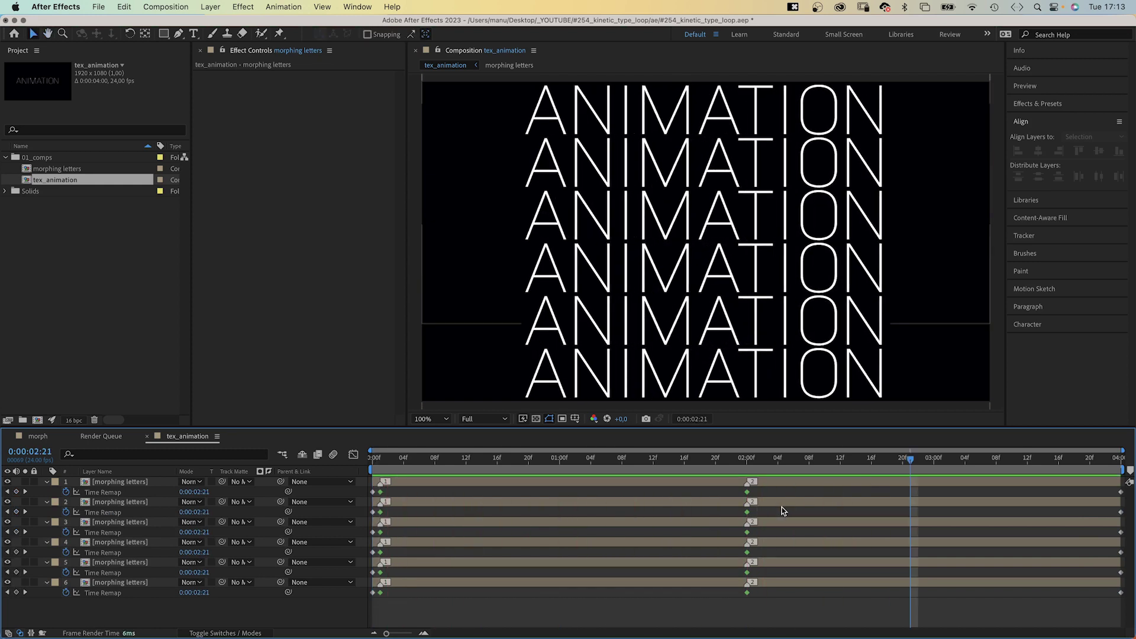
Shift the green Time Remap keyframe pairs of layers 2 to 6 by four more frames per layer and preview the stagger
left_click_drag(782, 506, 397, 515)
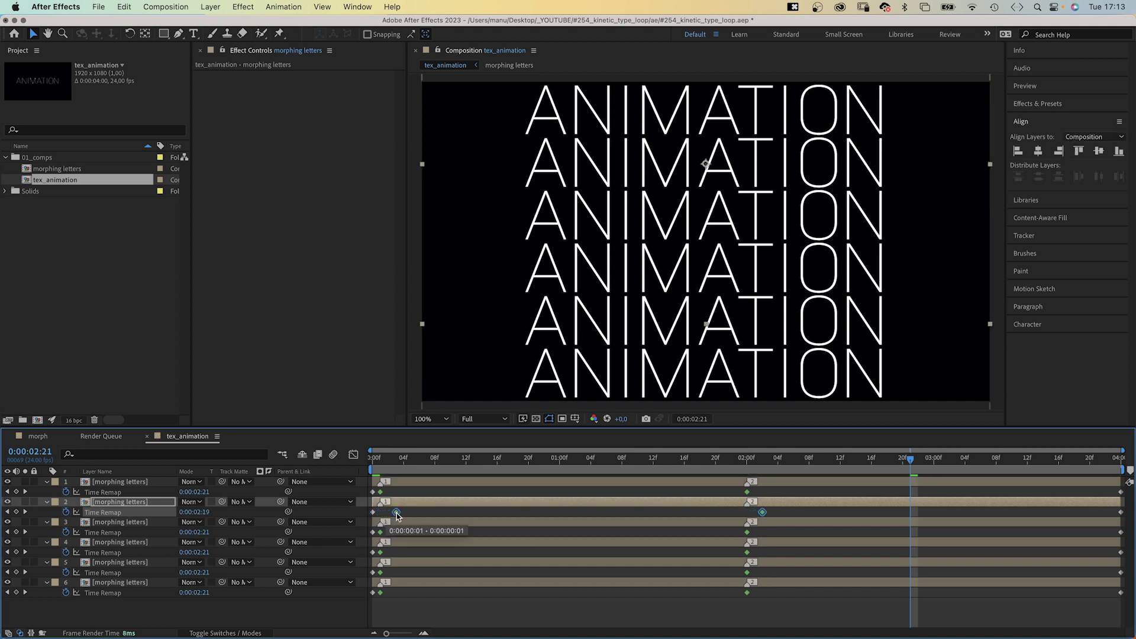
left_click_drag(768, 534, 443, 532)
left_click_drag(772, 548, 473, 553)
left_click_drag(772, 569, 504, 572)
left_click_drag(772, 588, 380, 600)
key("Home")
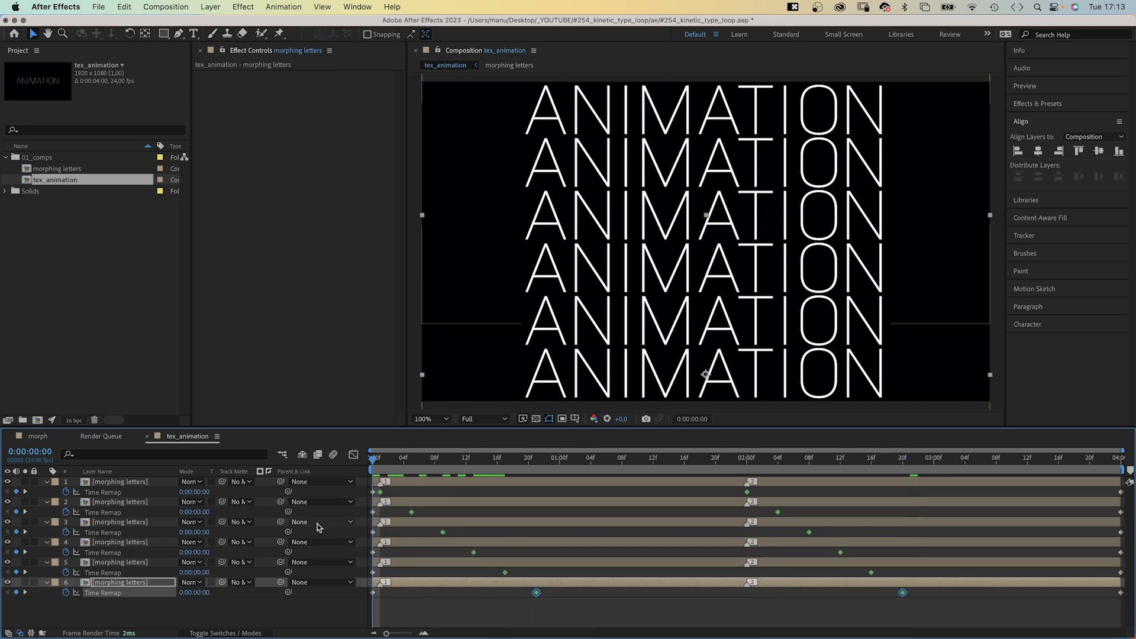
left_click(285, 617)
key("space")
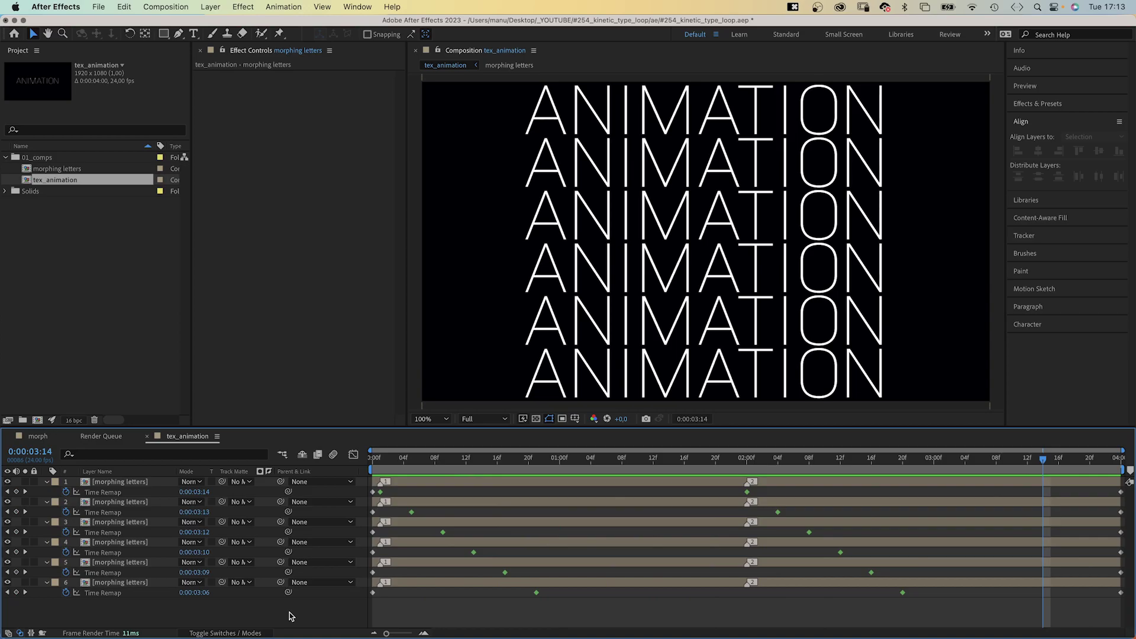
Add an adjustment layer above the morphing letters layers and apply the Turbulent Displace effect to it
key("alt+super+y")
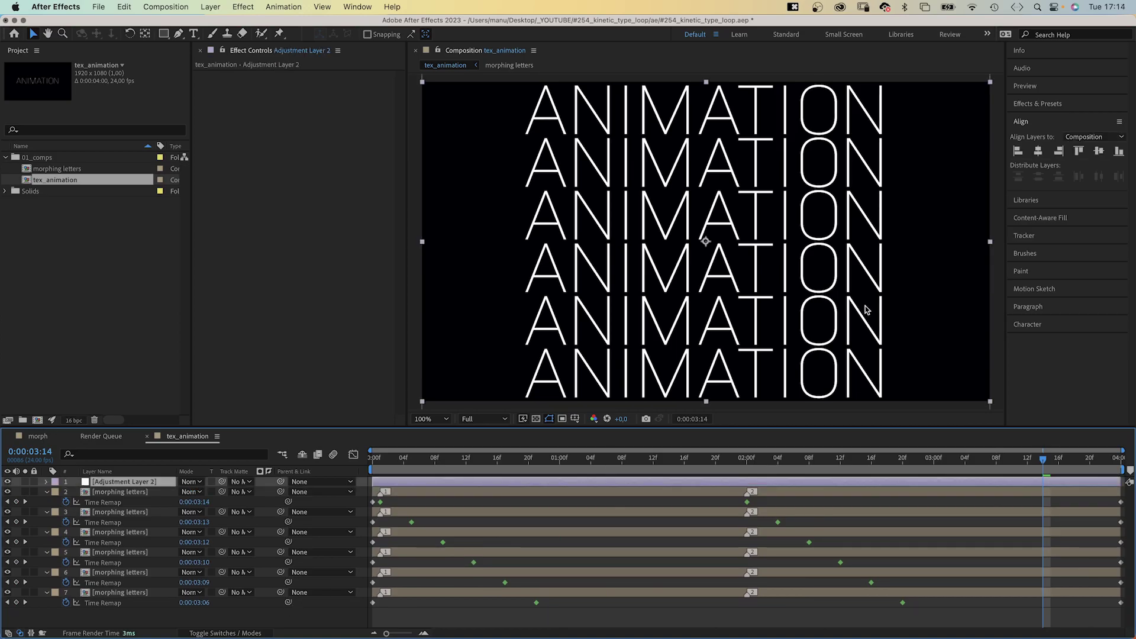
left_click(1035, 110)
left_click(1037, 120)
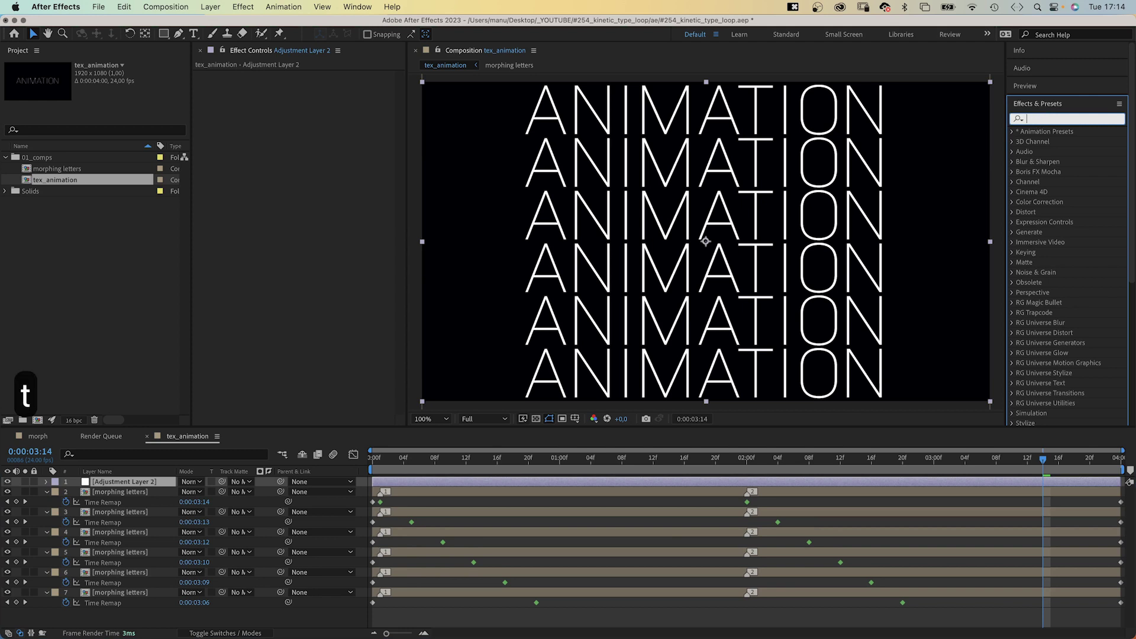
type("turbulent")
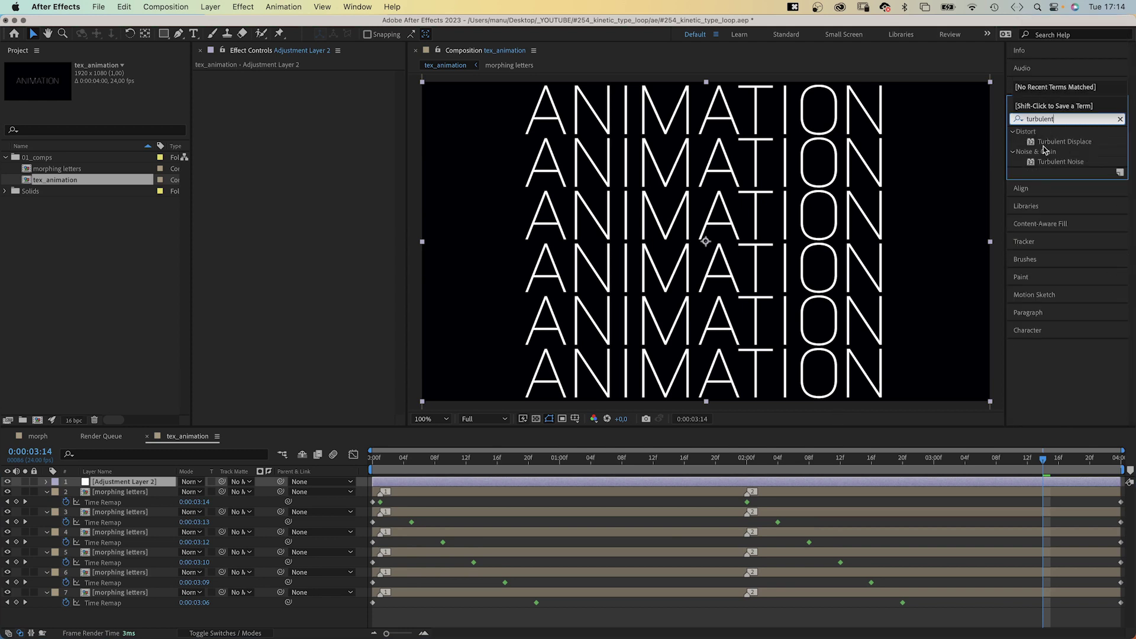
left_click_drag(1032, 144, 299, 216)
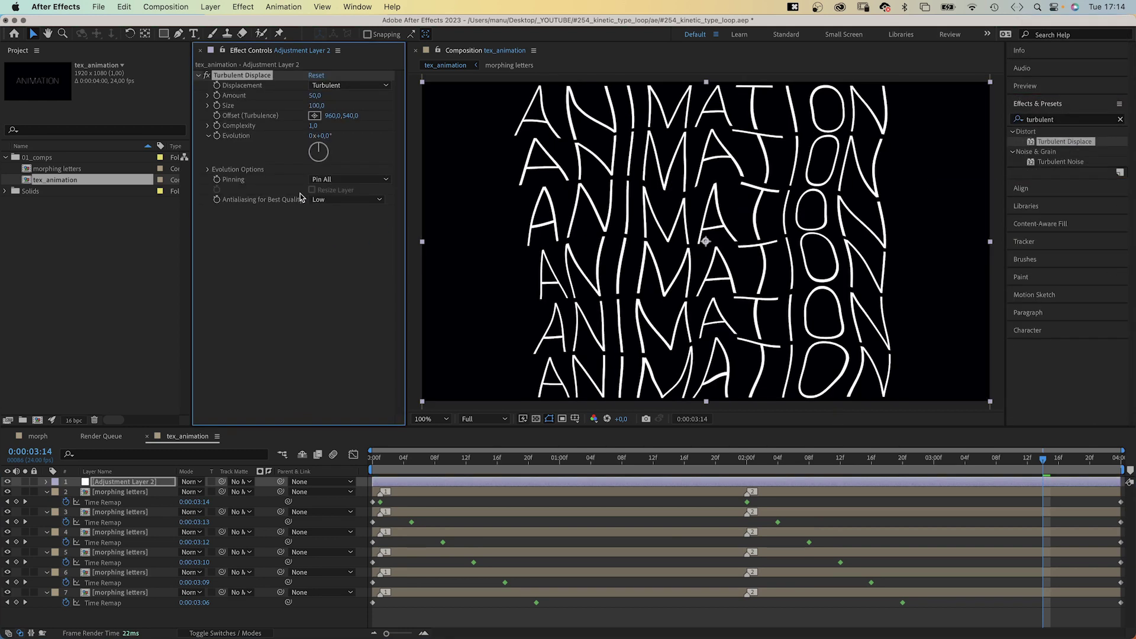
Set the Turbulent Displace Amount, Size and Complexity to 10 each
type("10")
key("Return")
type("10")
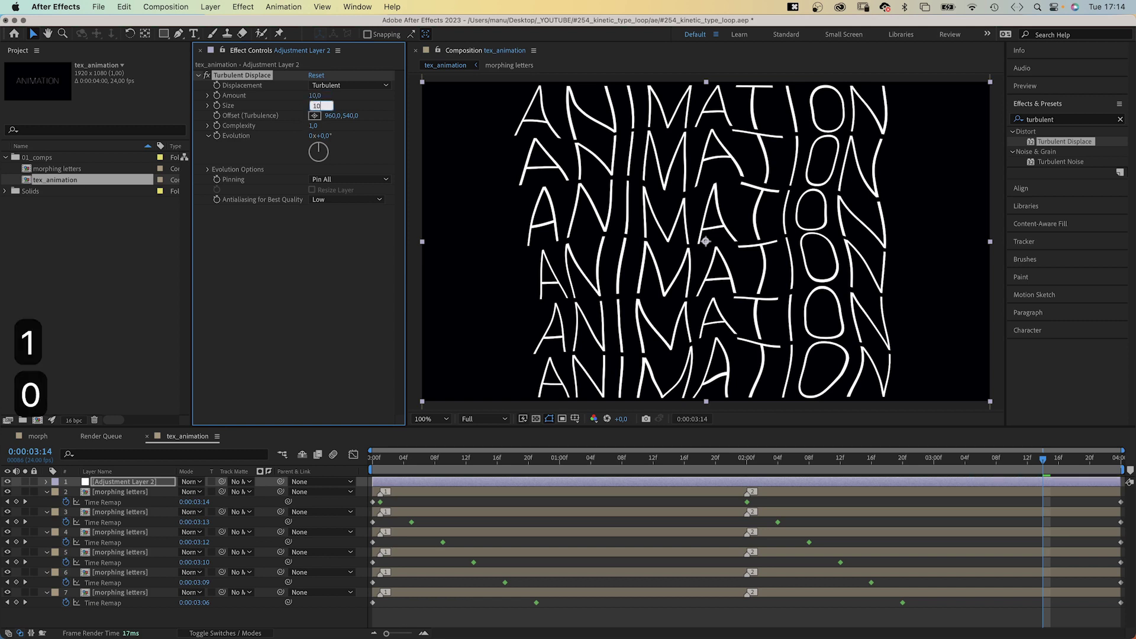
key("Return")
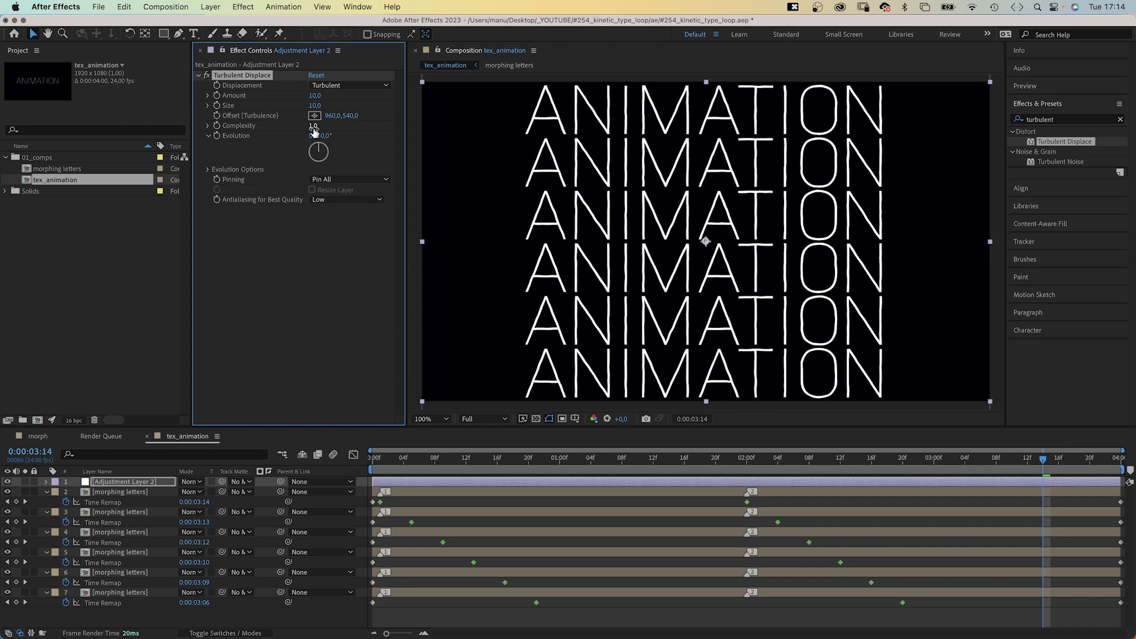
type("10")
key("Return")
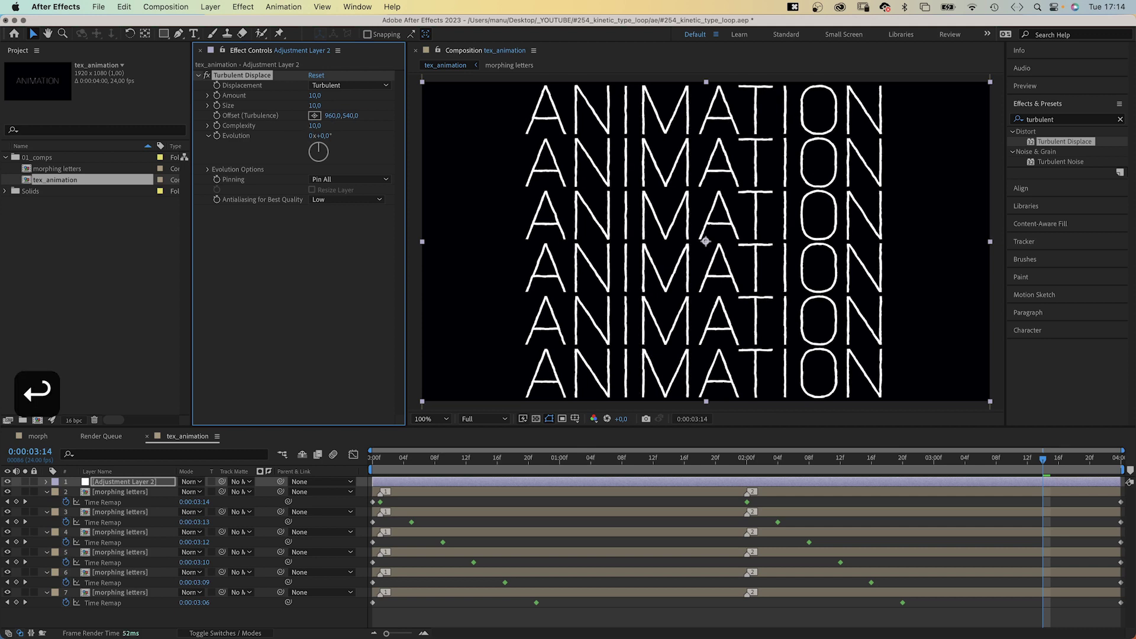
Add an expression to the Turbulent Displace Evolution with posterizeTime(8); on the first line and time*1000 on the second
left_click(217, 136, "alt")
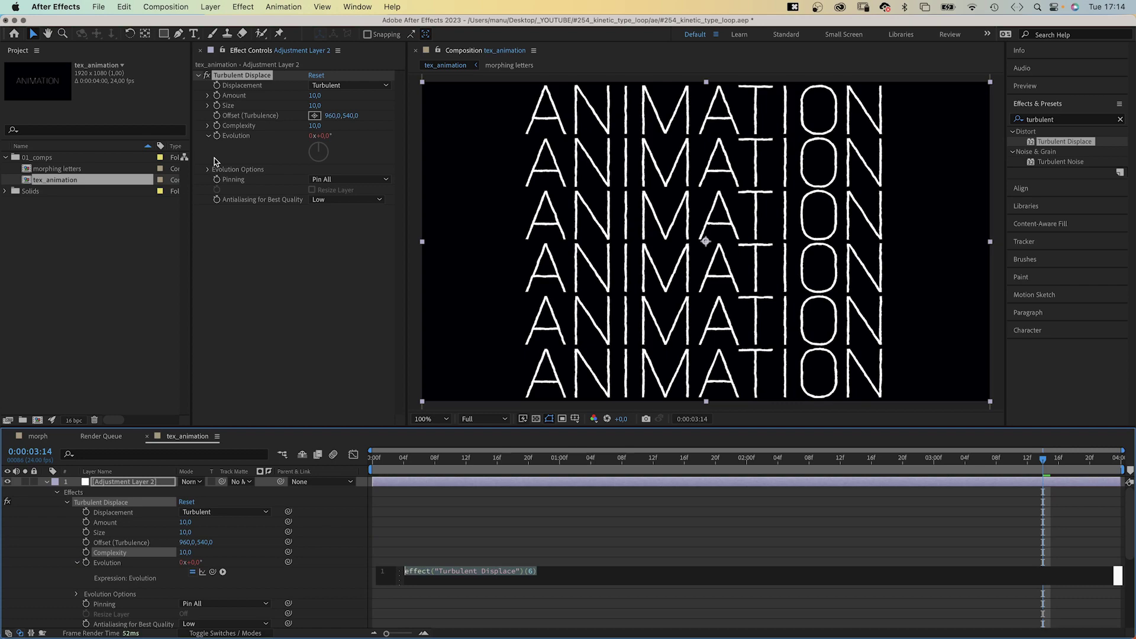
type("posterizeTime()")
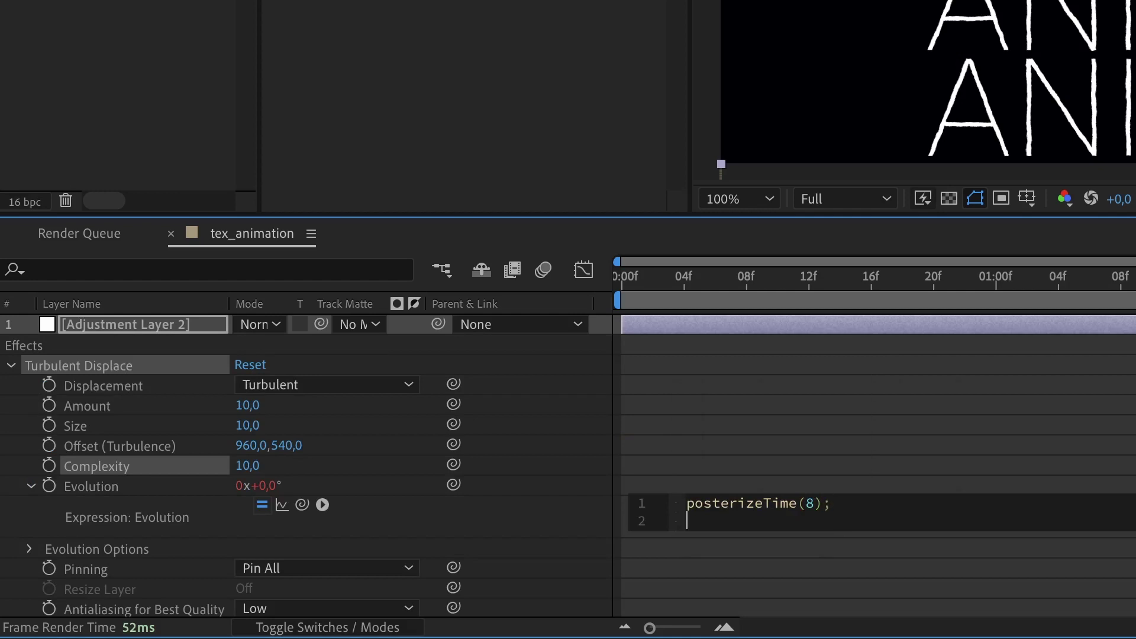
type("time")
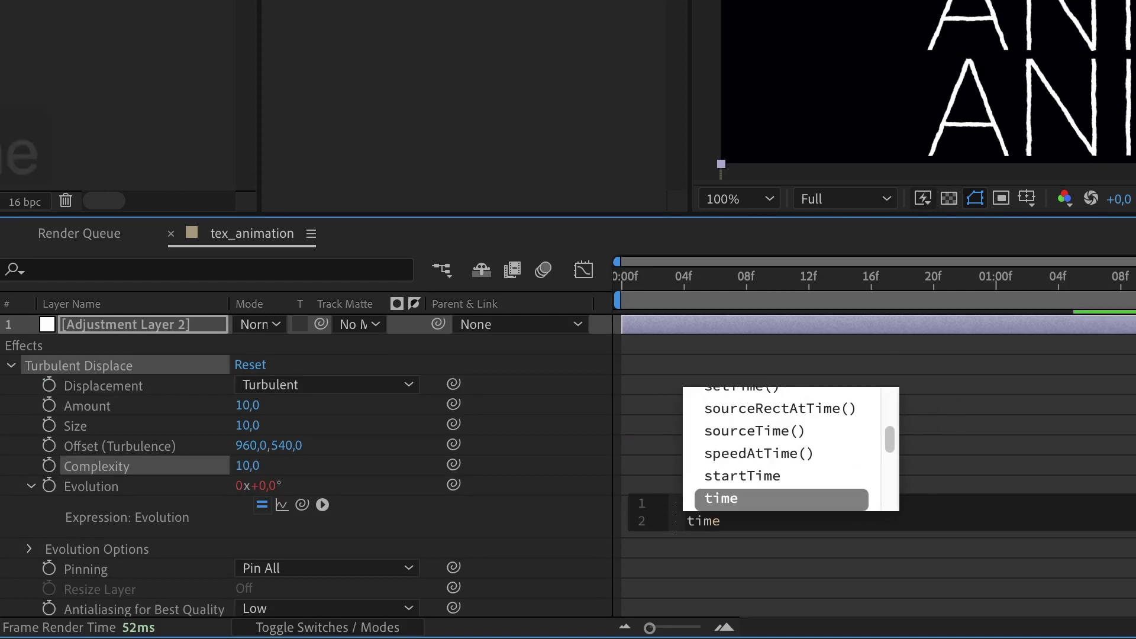
type("*1000")
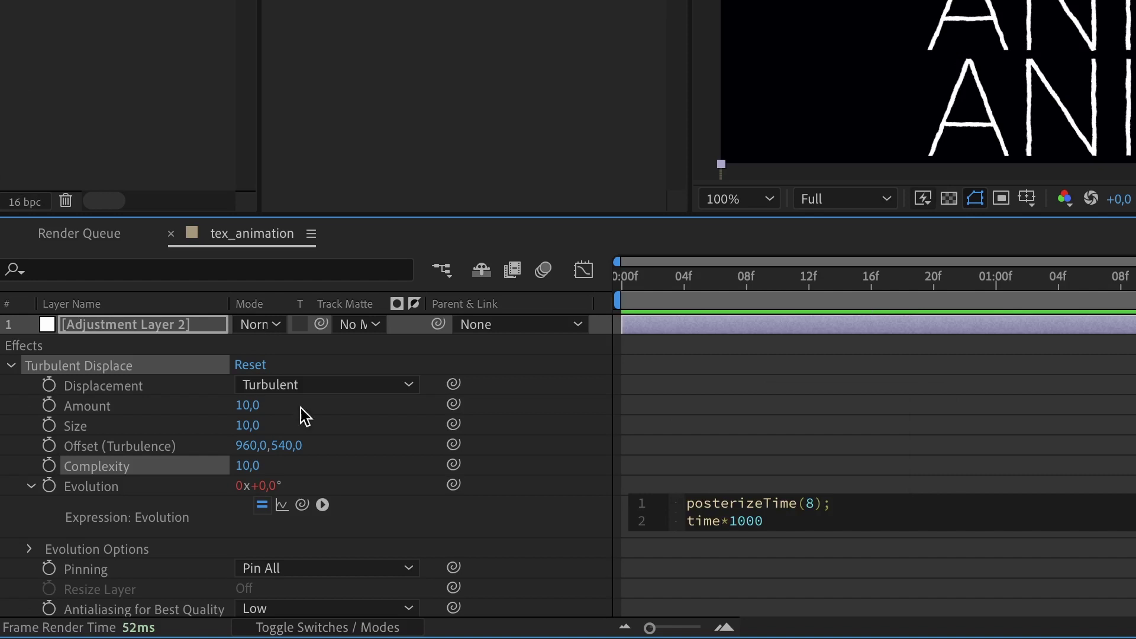
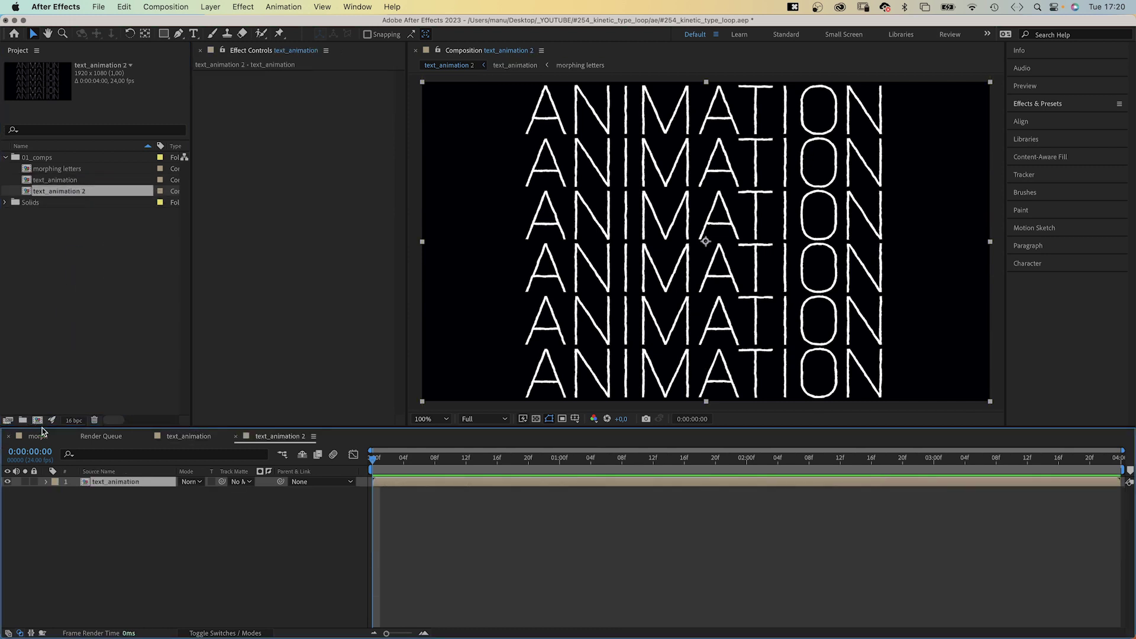
Rename the text_animation 2 composition as type_loop
left_click(52, 192)
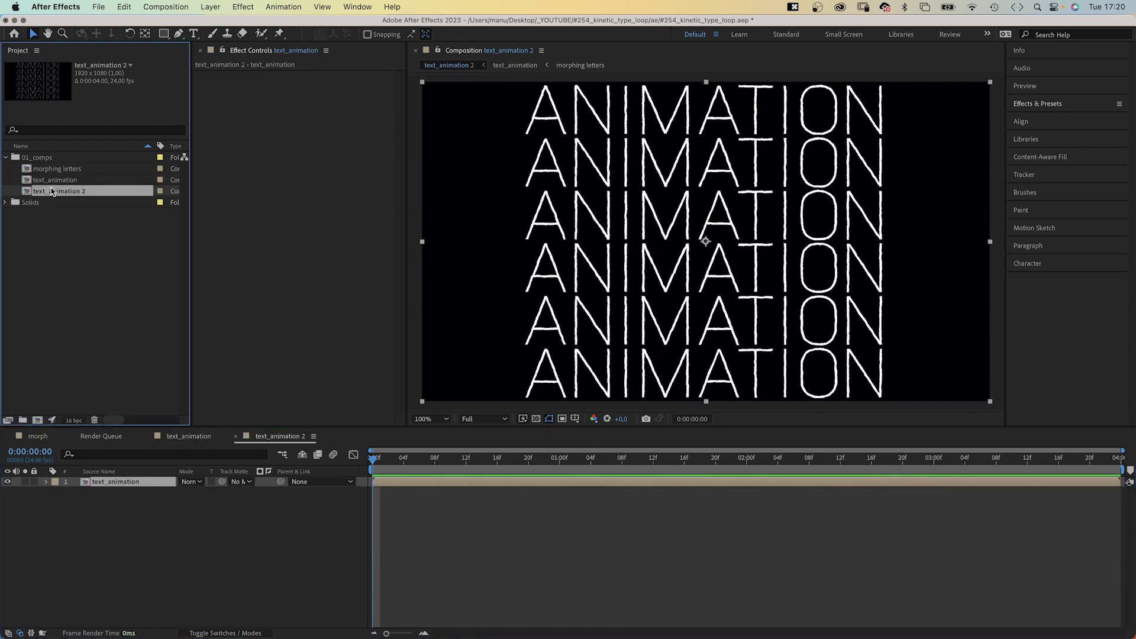
key("Return")
type("type_loo")
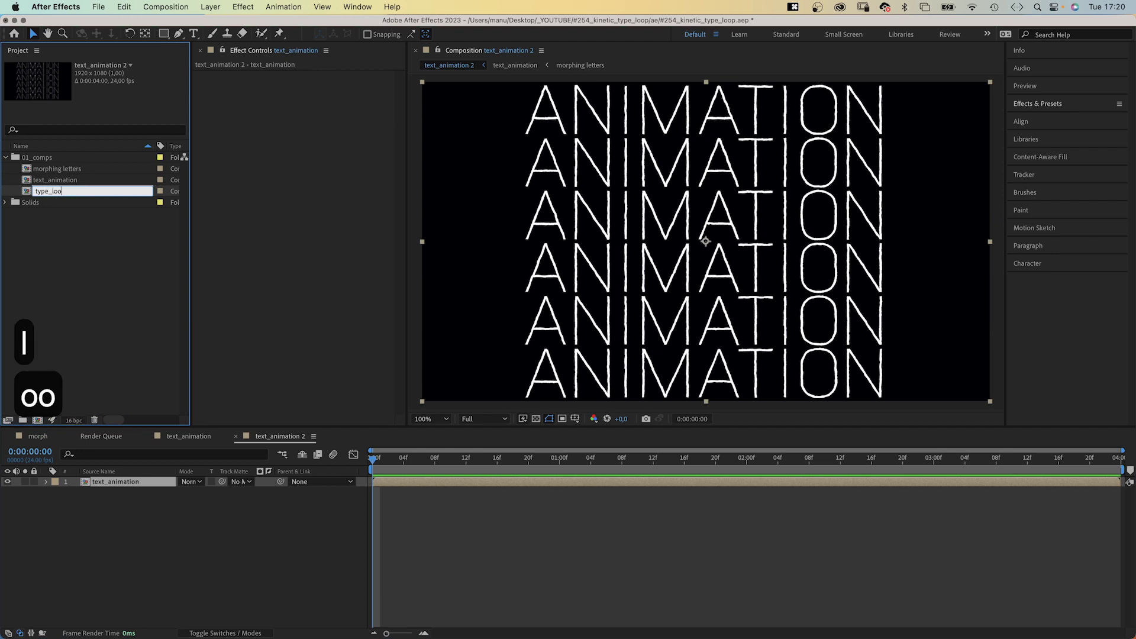
type("p")
key("Return")
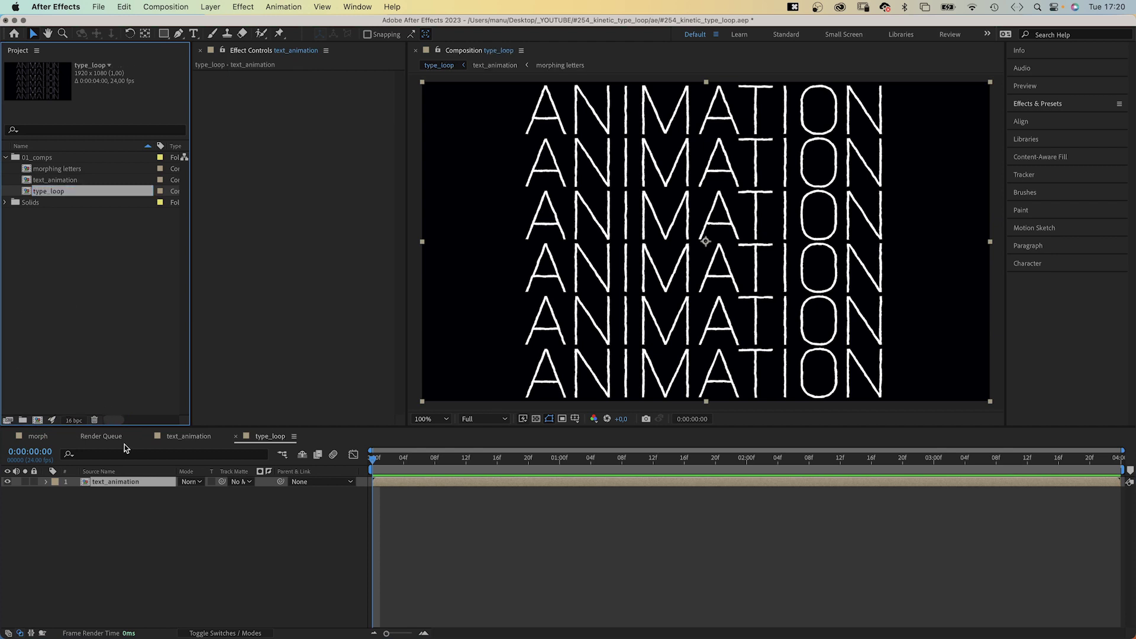
Create a full-size solid named matte in type_loop and place it below the text_animation layer
left_click(119, 532)
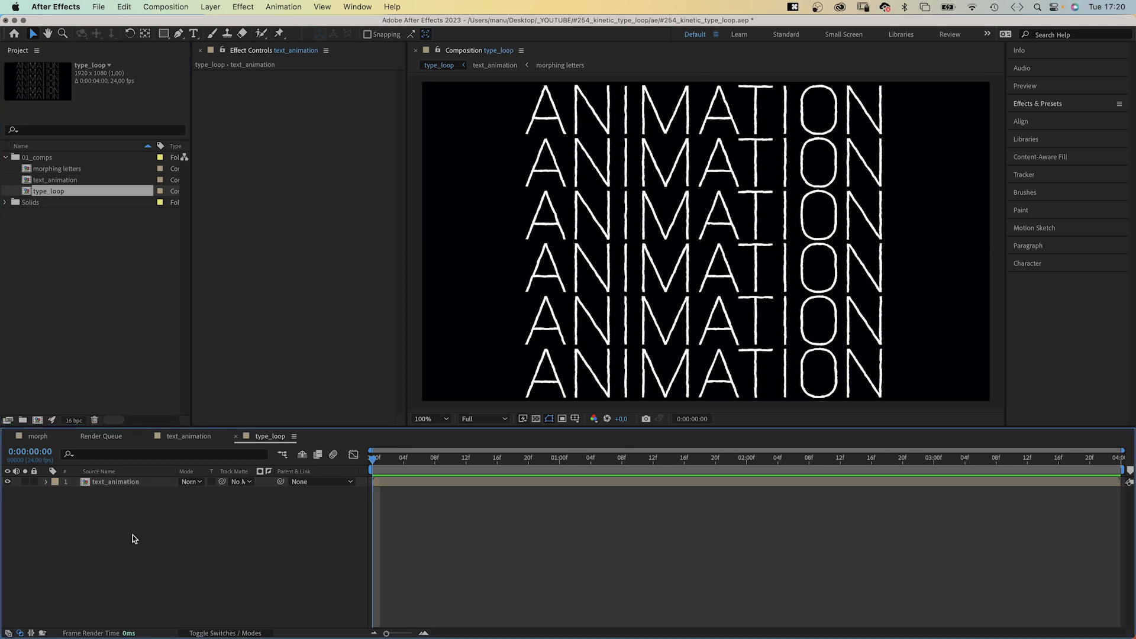
left_click(222, 633)
key("super+y")
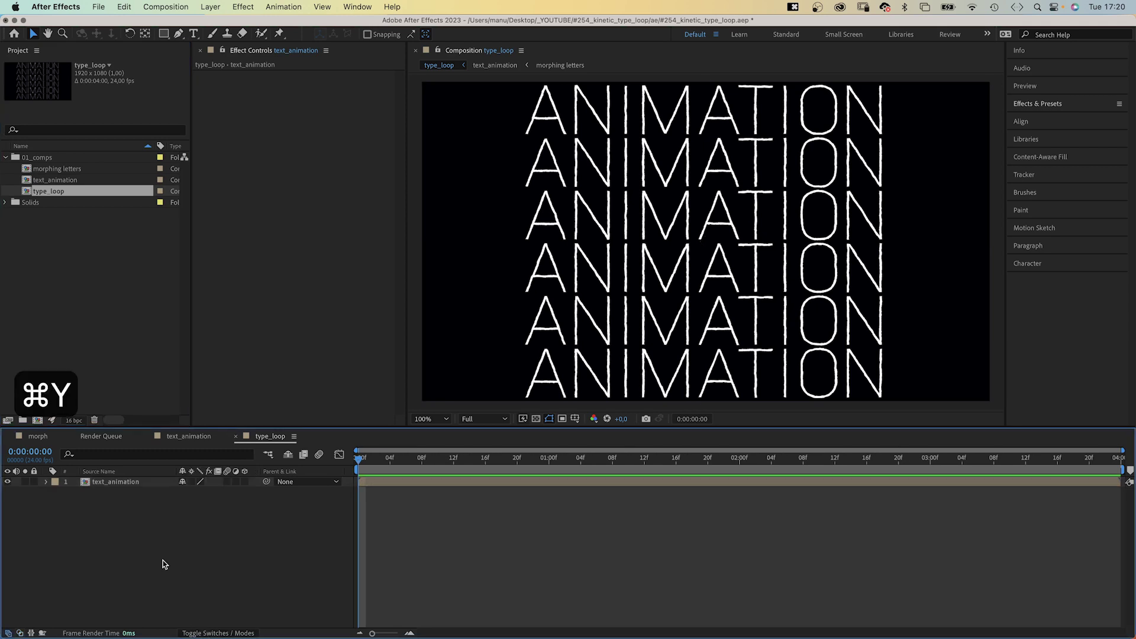
type("matt")
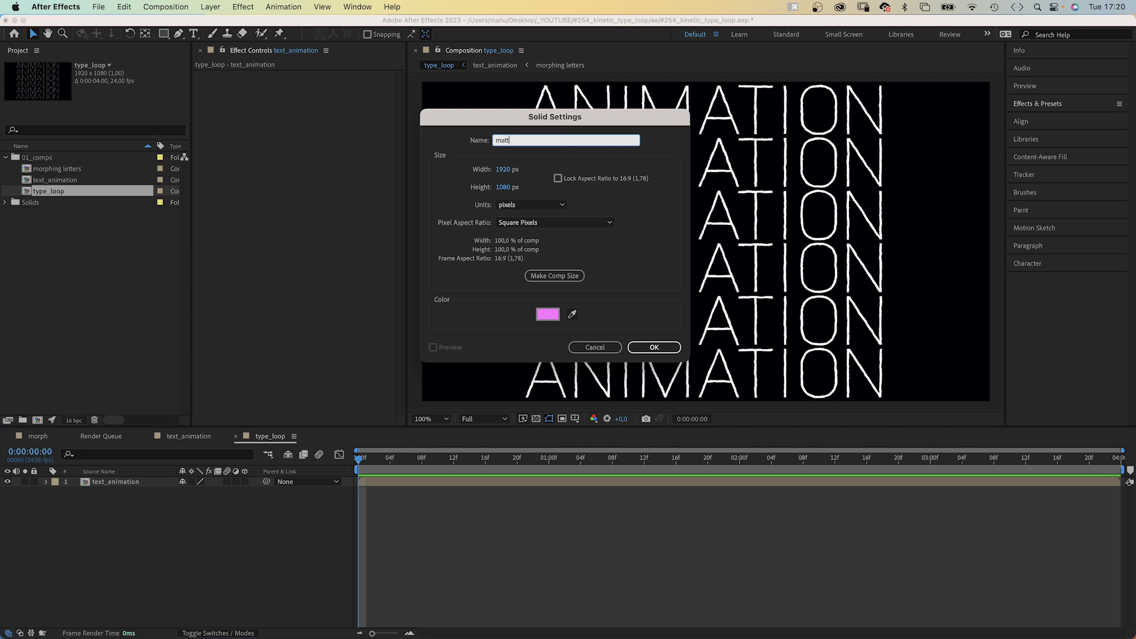
type("e")
key("Return")
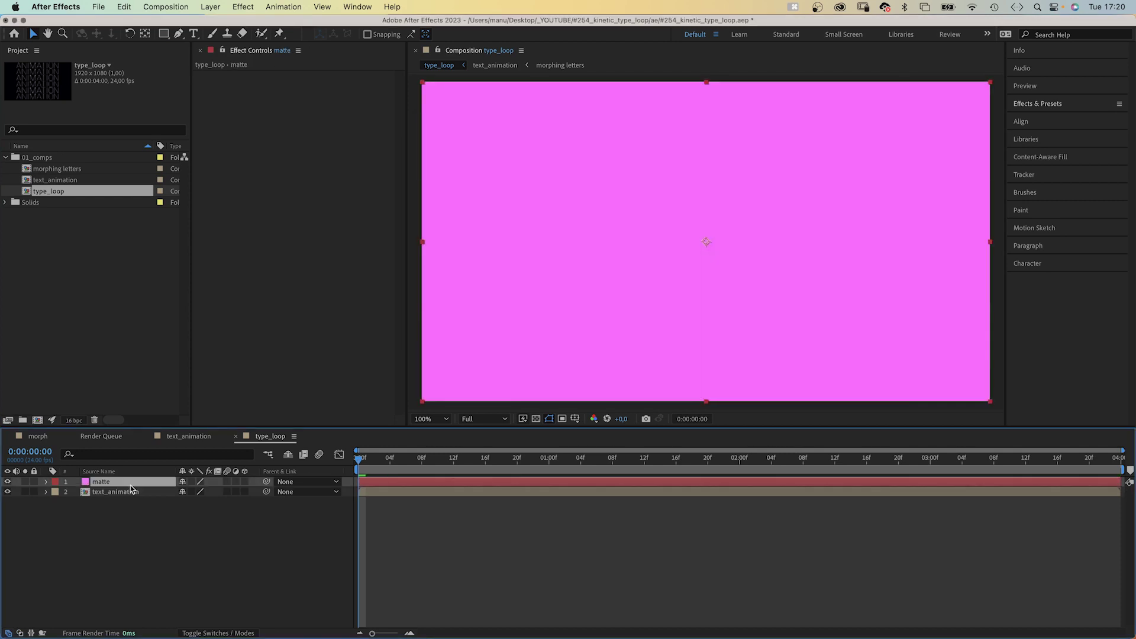
left_click_drag(130, 485, 126, 507)
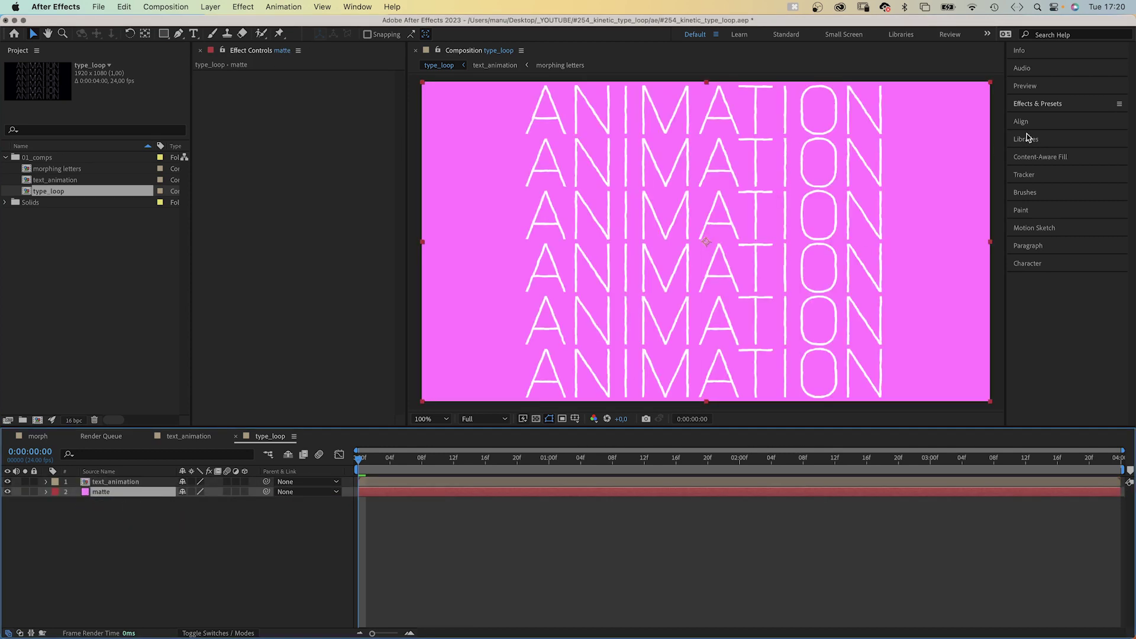
Find the Fractal Noise effect and apply it to the matte solid
left_click(1037, 104)
left_click(1047, 117)
type("fra")
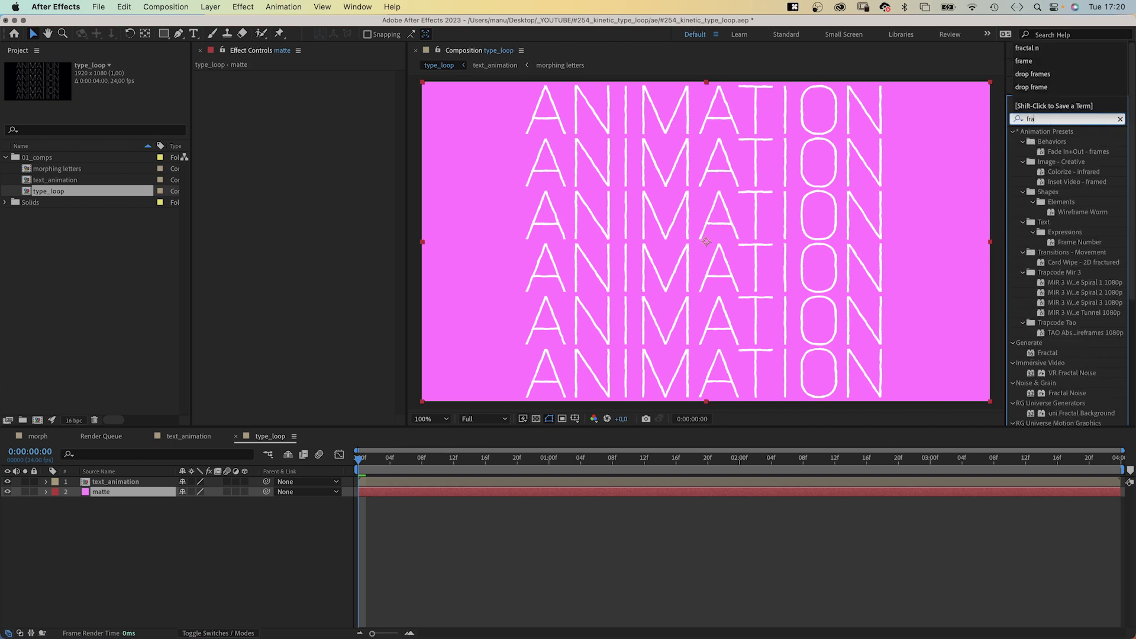
type("ctal noise")
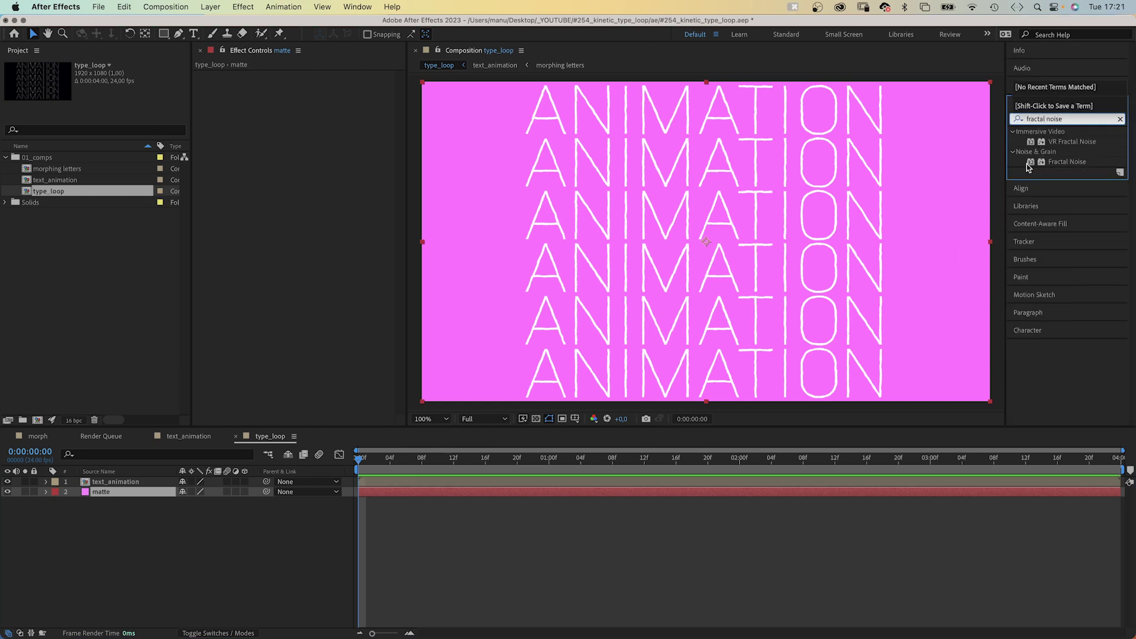
left_click_drag(1028, 167, 290, 176)
Set the Fractal Noise type to Block, its Contrast to 1750 and its Brightness to -140
left_click(336, 96)
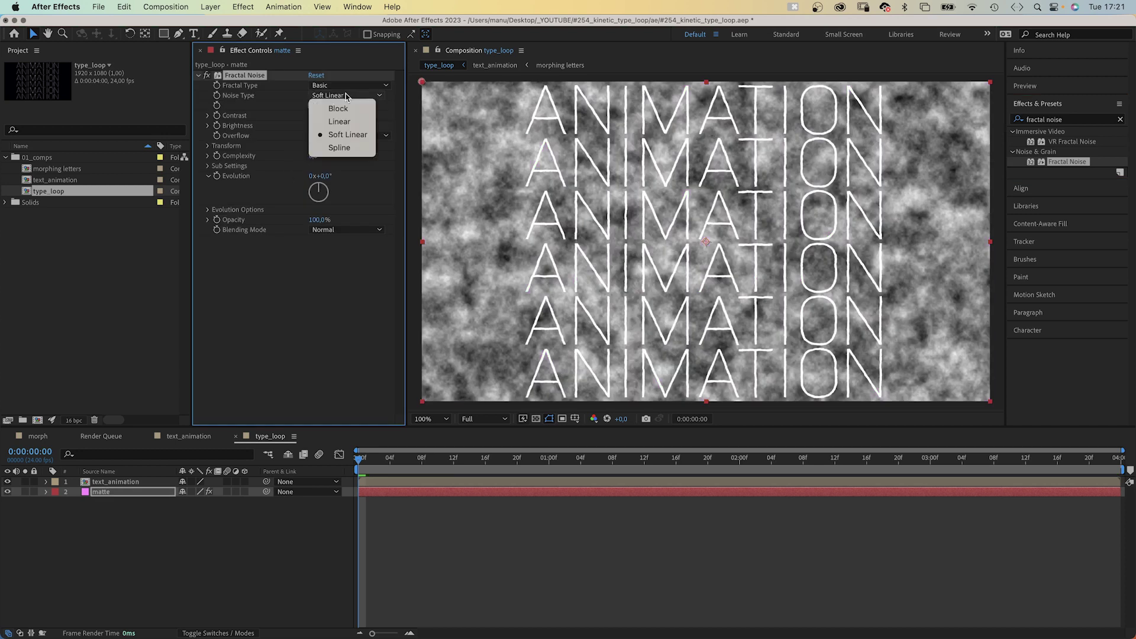
key("Escape")
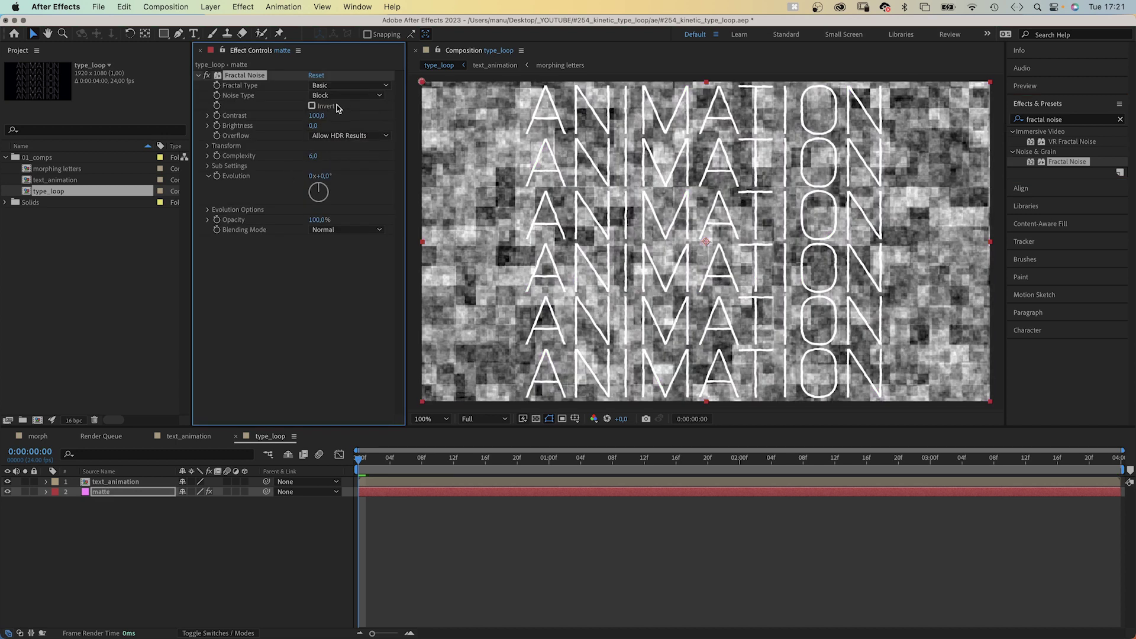
left_click(317, 115)
type("1750")
key("Return")
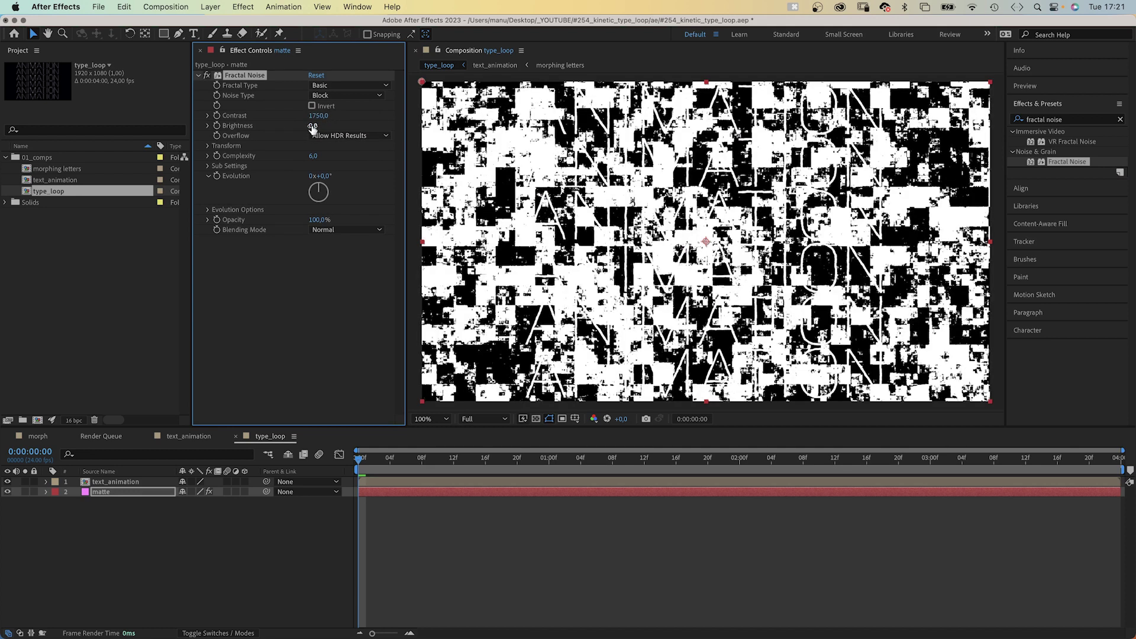
type("-140")
key("Return")
Turn off Uniform Scaling in the Fractal Noise transform and set Scale Width to 500 and Scale Height to 1500
left_click(208, 146)
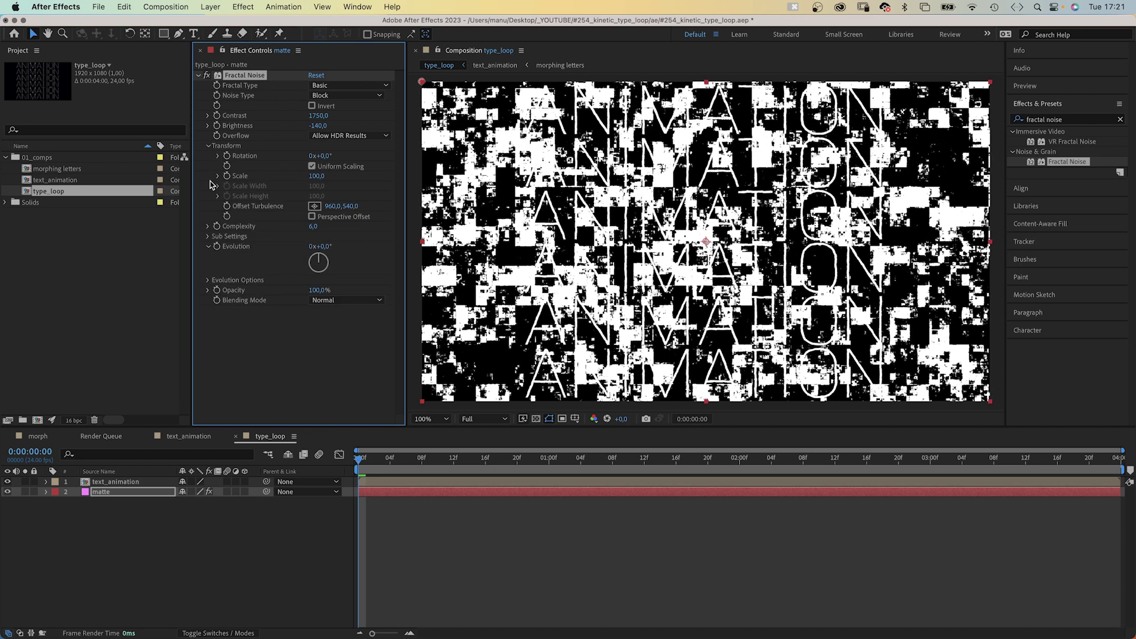
left_click(312, 166)
left_click(318, 186)
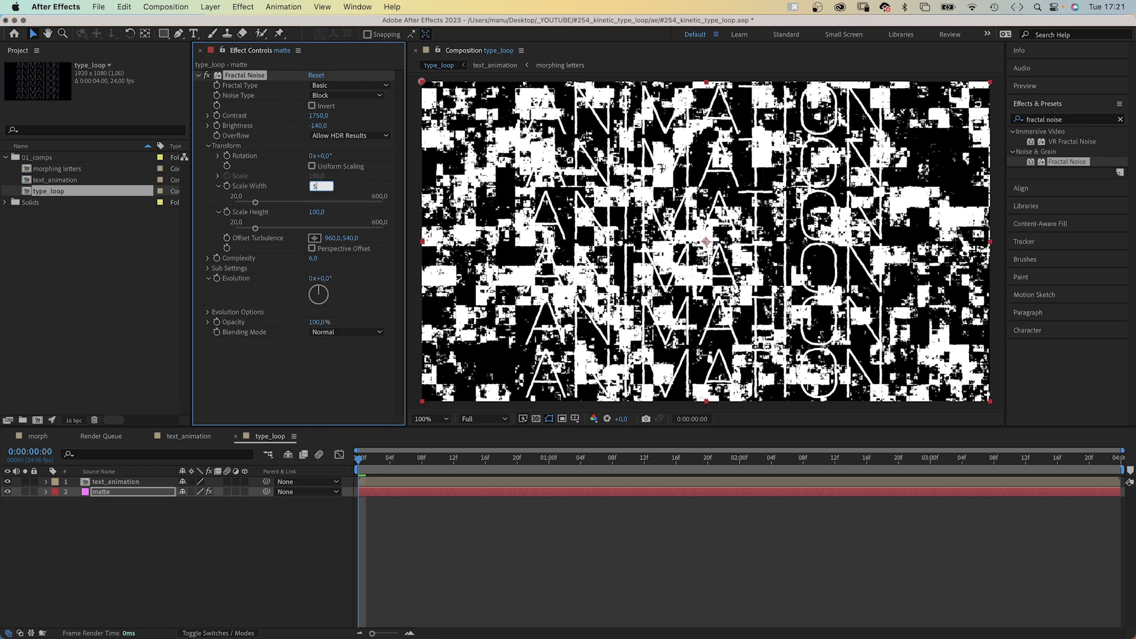
type("500")
key("Tab")
type("1")
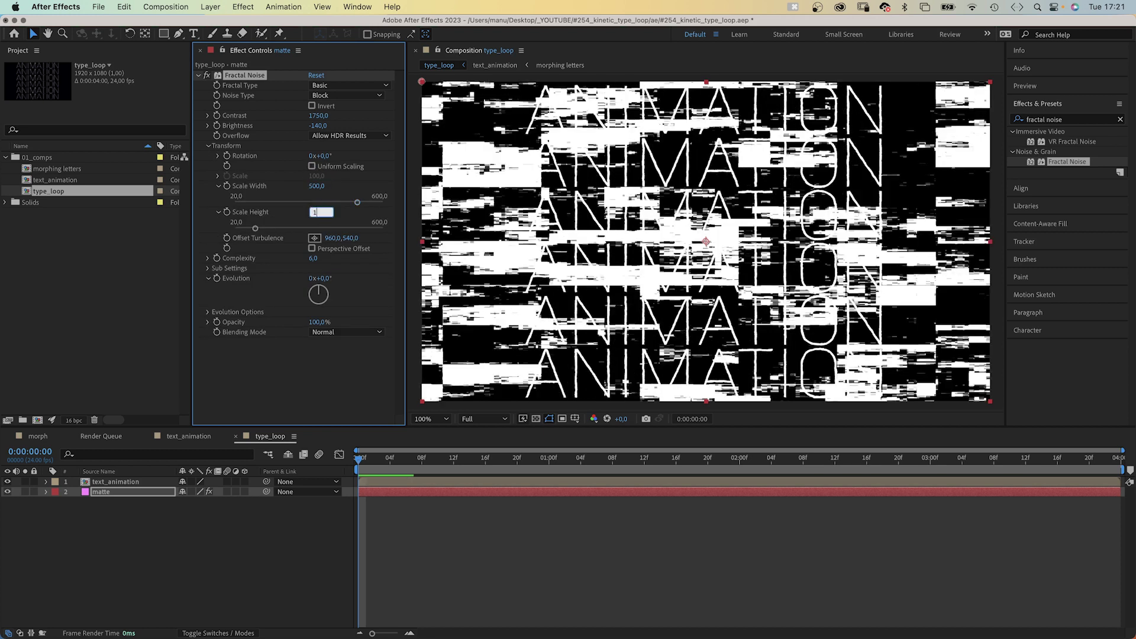
type("500")
key("Return")
Set the Fractal Noise Complexity to 1 and enable Cycle Evolution
left_click(313, 258)
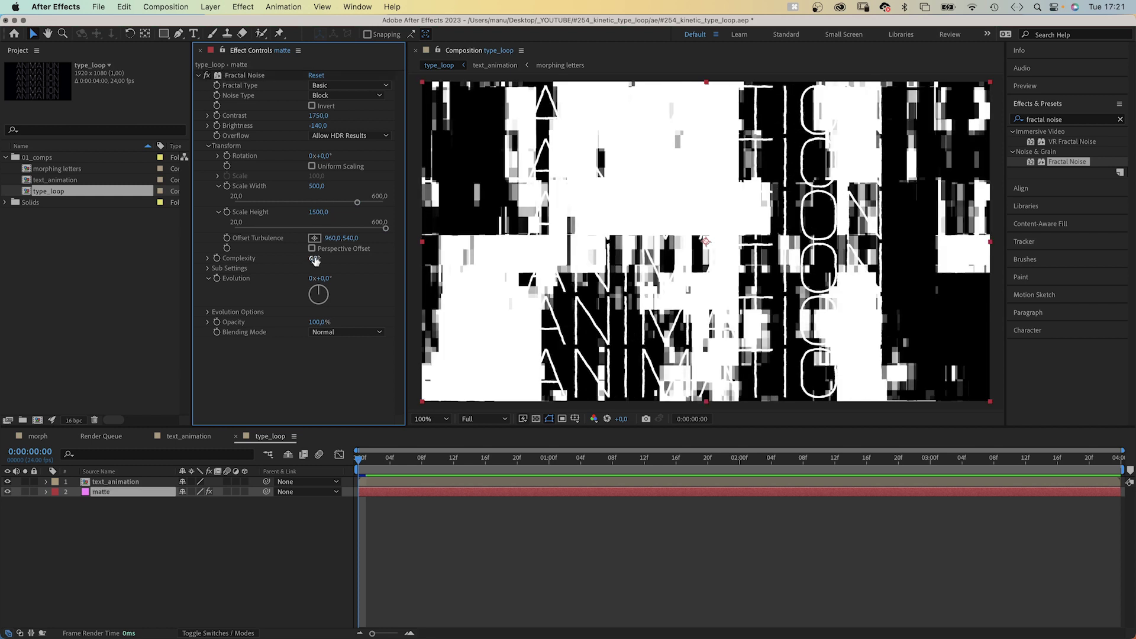
key("Return")
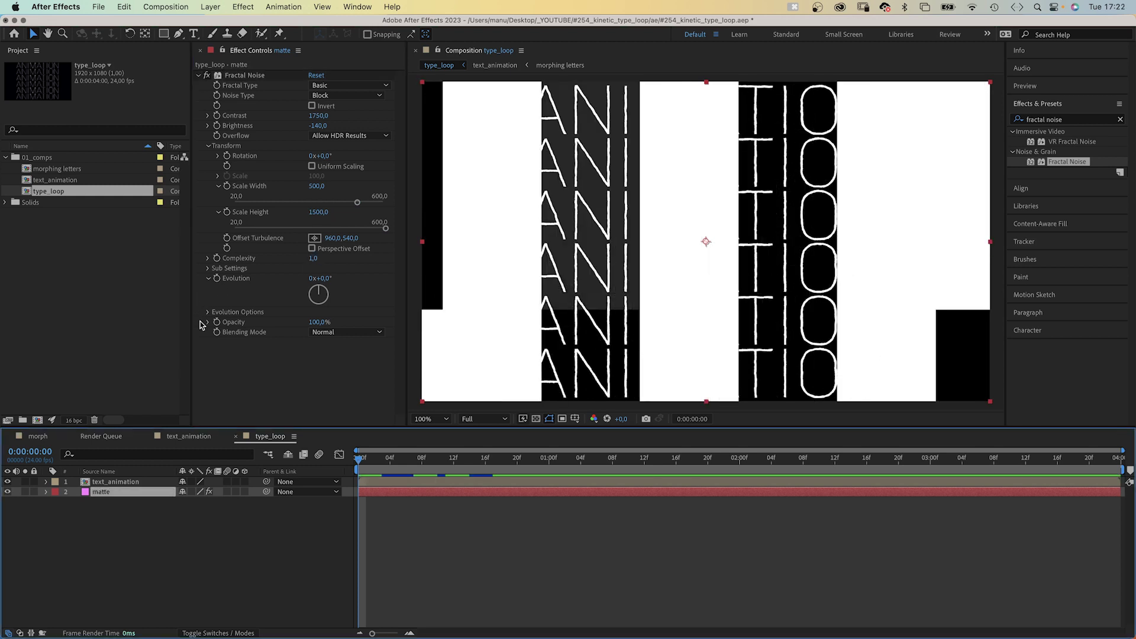
left_click(208, 312)
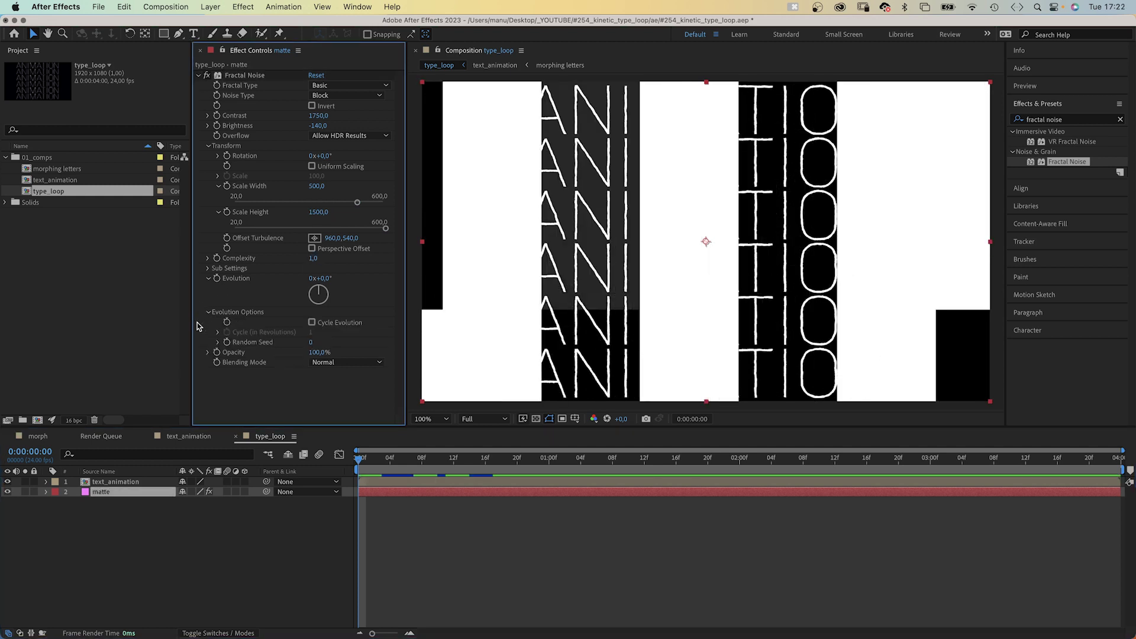
left_click(311, 323)
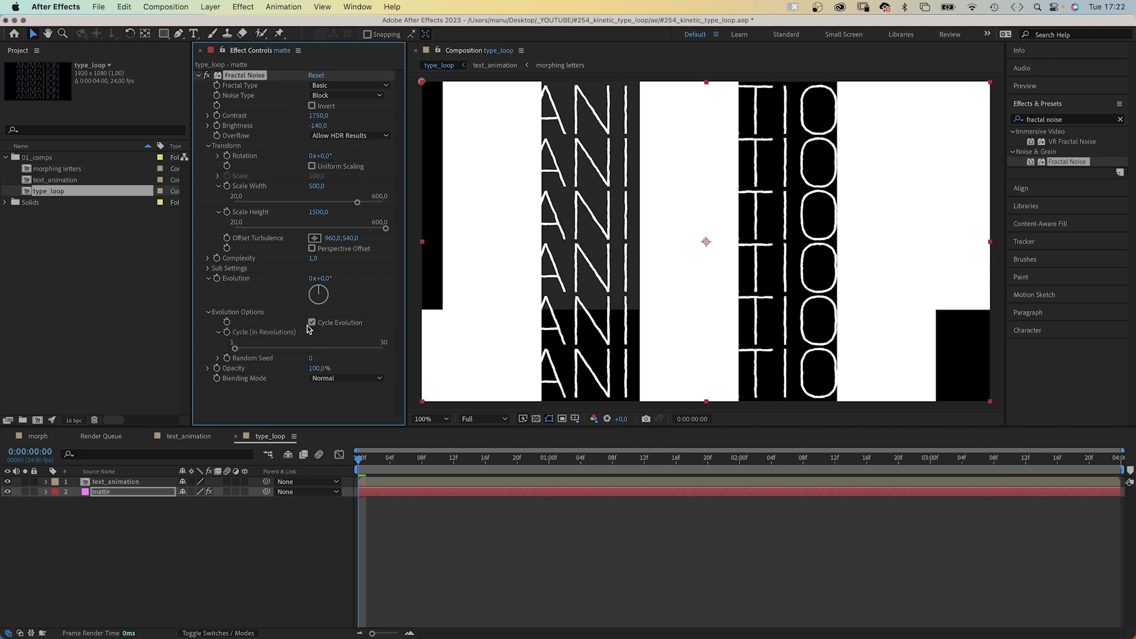
Keyframe the Fractal Noise Evolution from 0 at the start to 2 revolutions at 0:00:04:00 and preview the noise
left_click(217, 281)
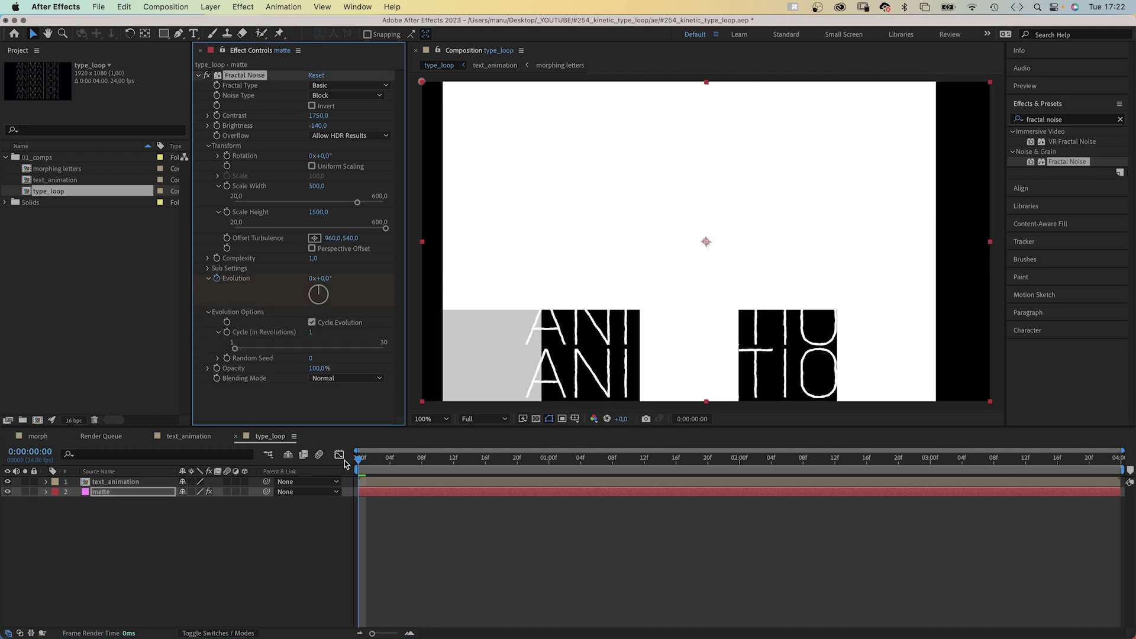
left_click_drag(364, 461, 1128, 445)
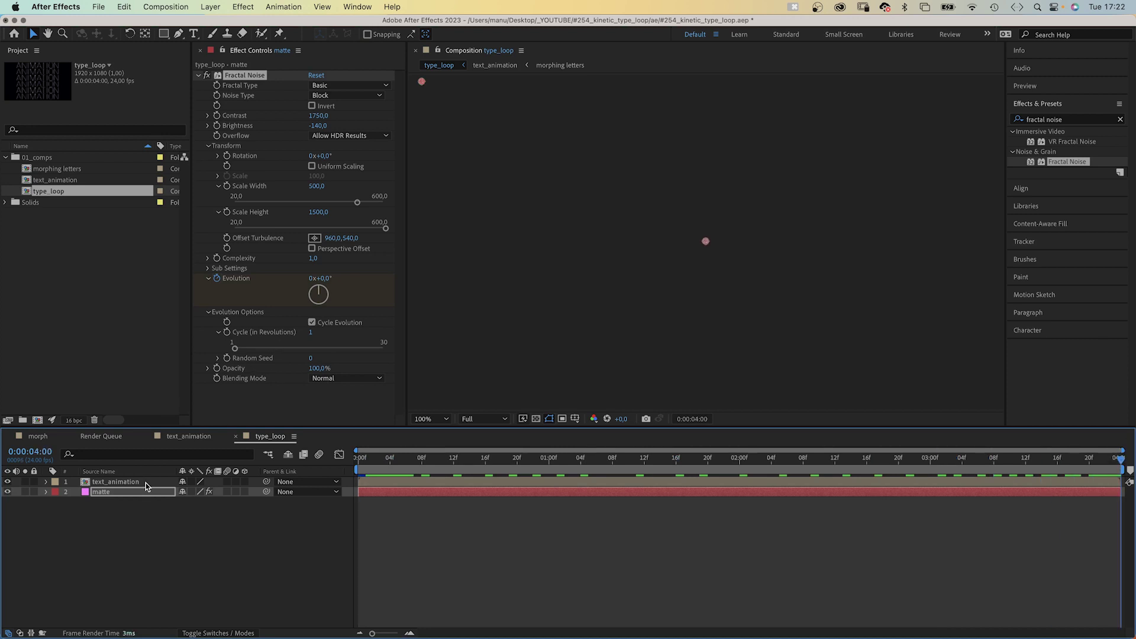
key("u")
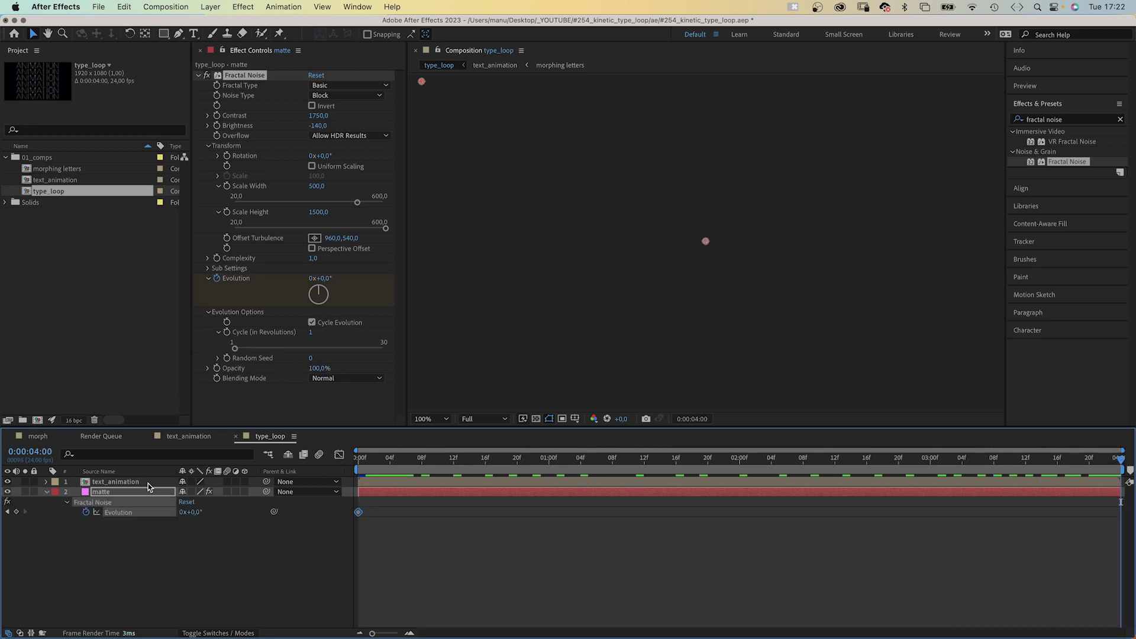
left_click(310, 278)
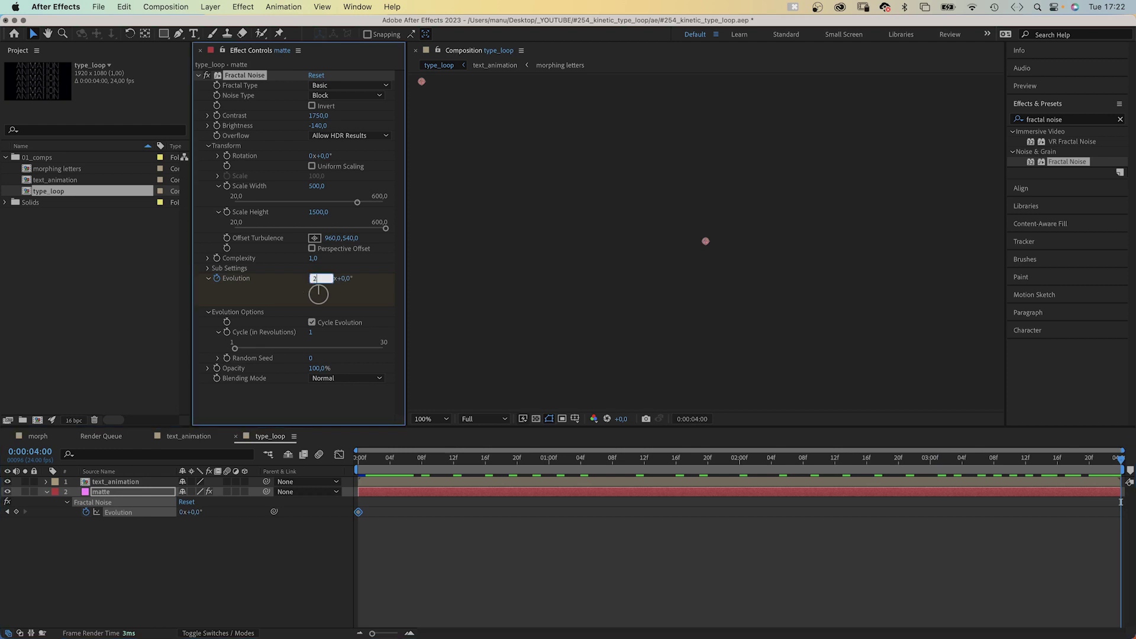
key("Return")
key("space")
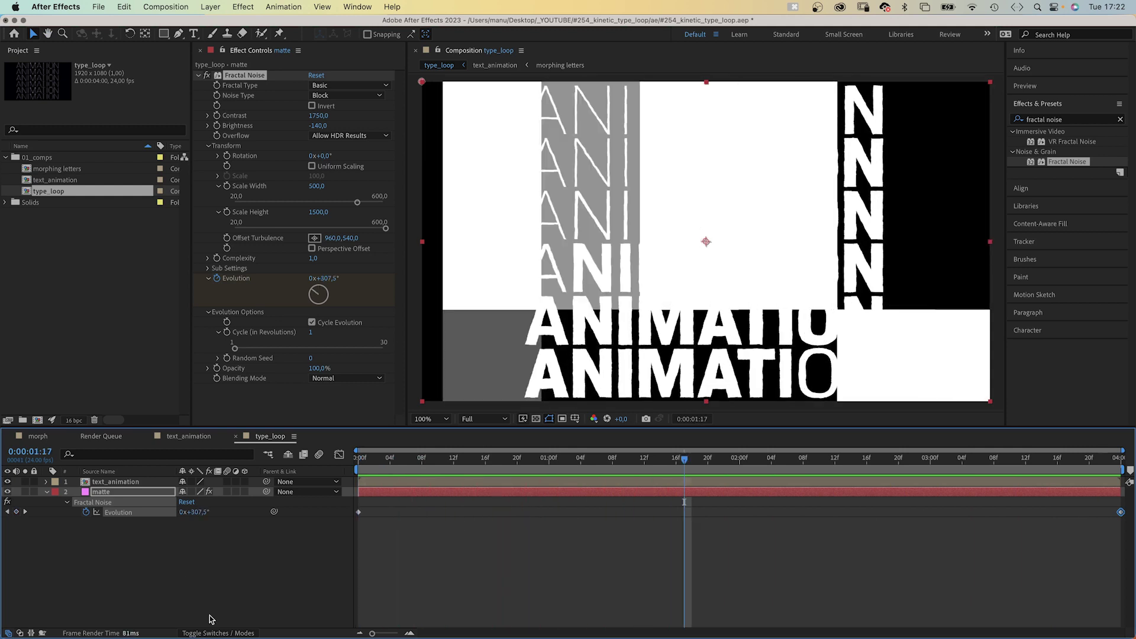
Use the matte layer as an inverted luma track matte for text_animation and preview the result
left_click(217, 633)
left_click_drag(221, 481, 161, 493)
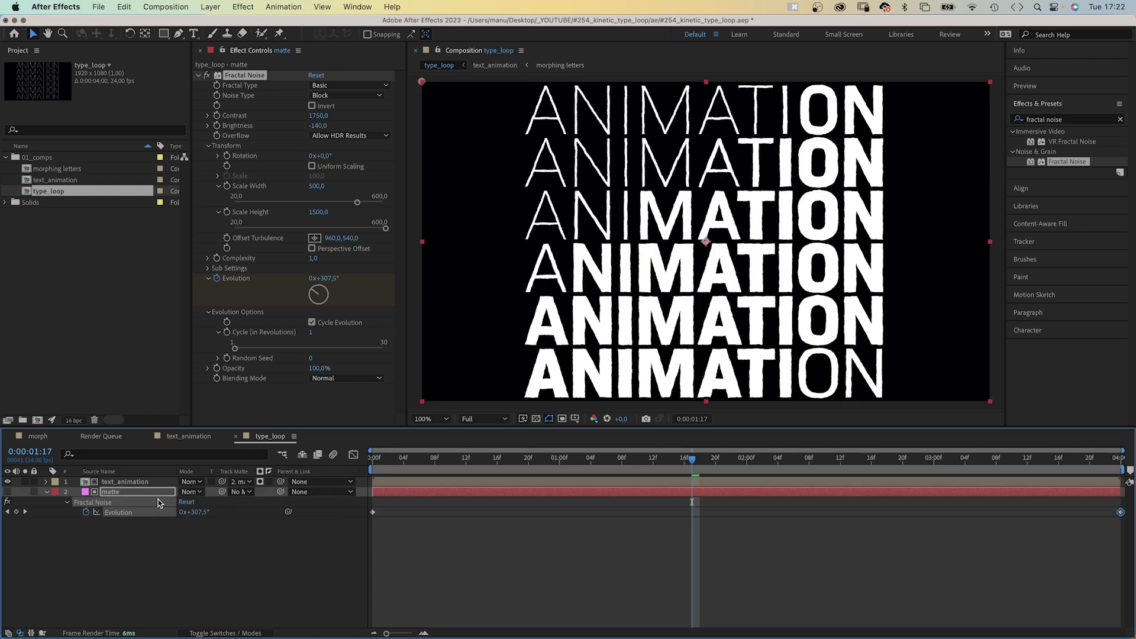
left_click(260, 482)
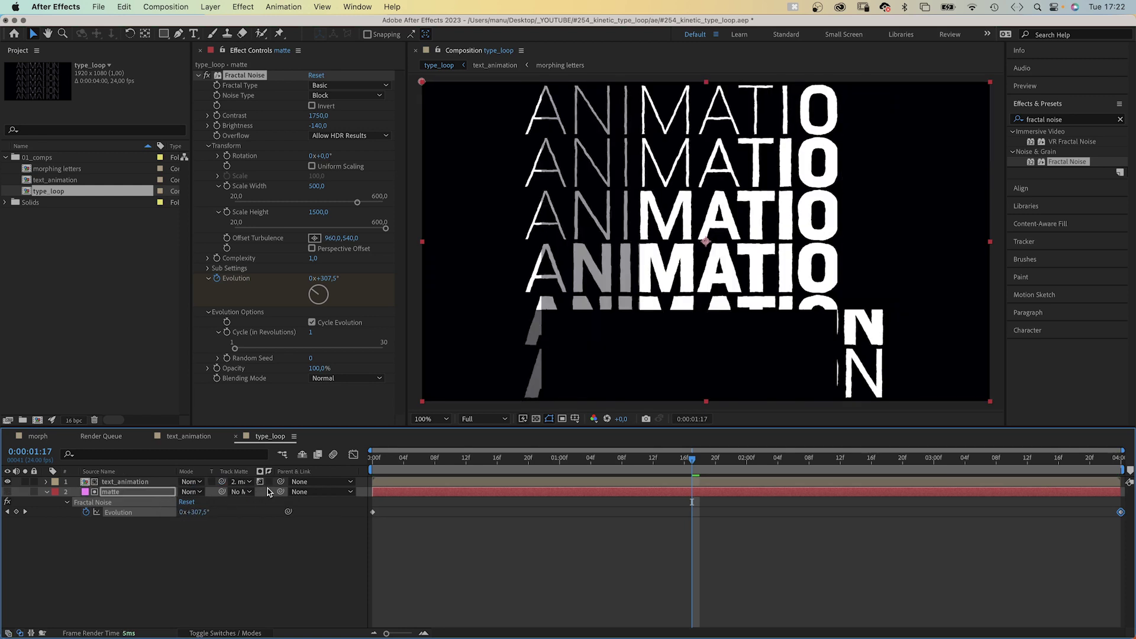
left_click(268, 483)
key("space")
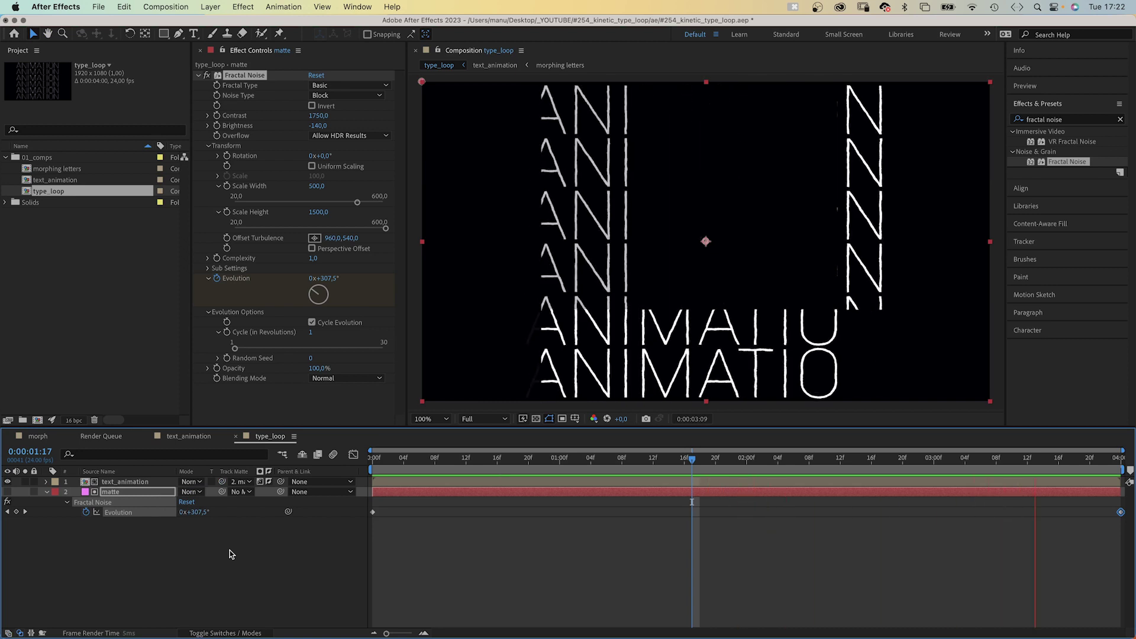
key("space")
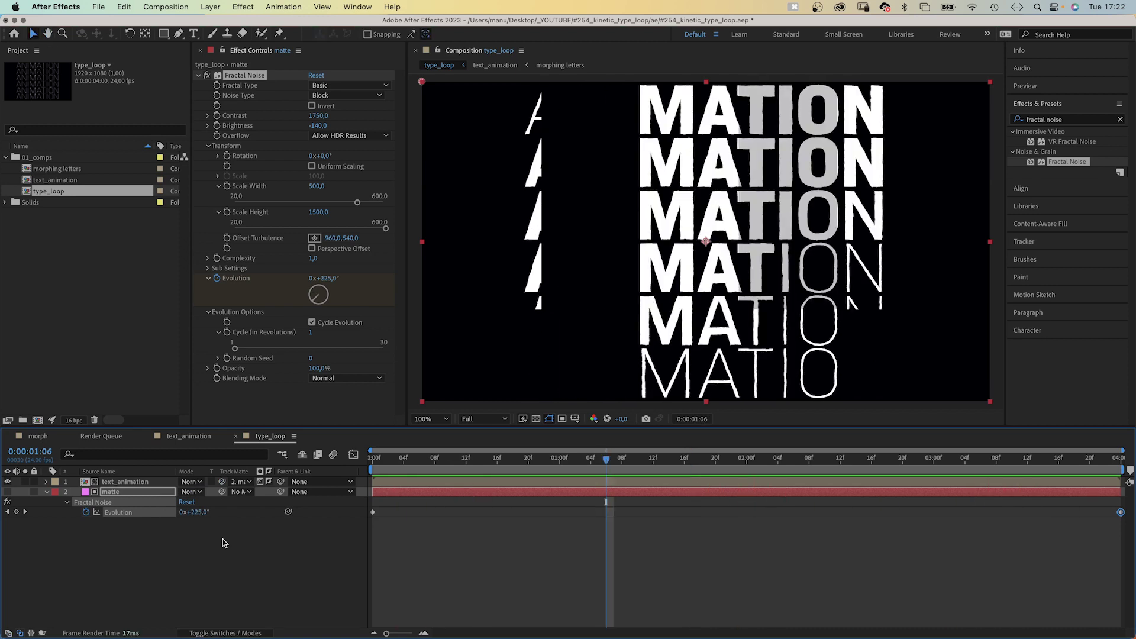
Duplicate the text_animation layer and turn off matte inversion on the upper copy
left_click(152, 482)
key("super+d")
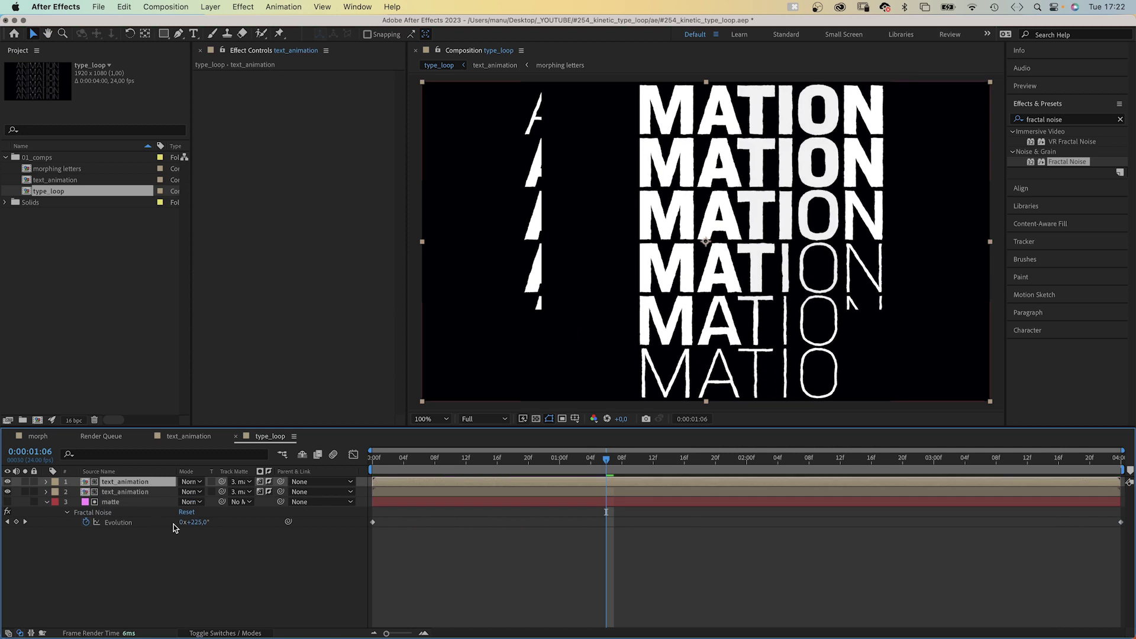
left_click(267, 482)
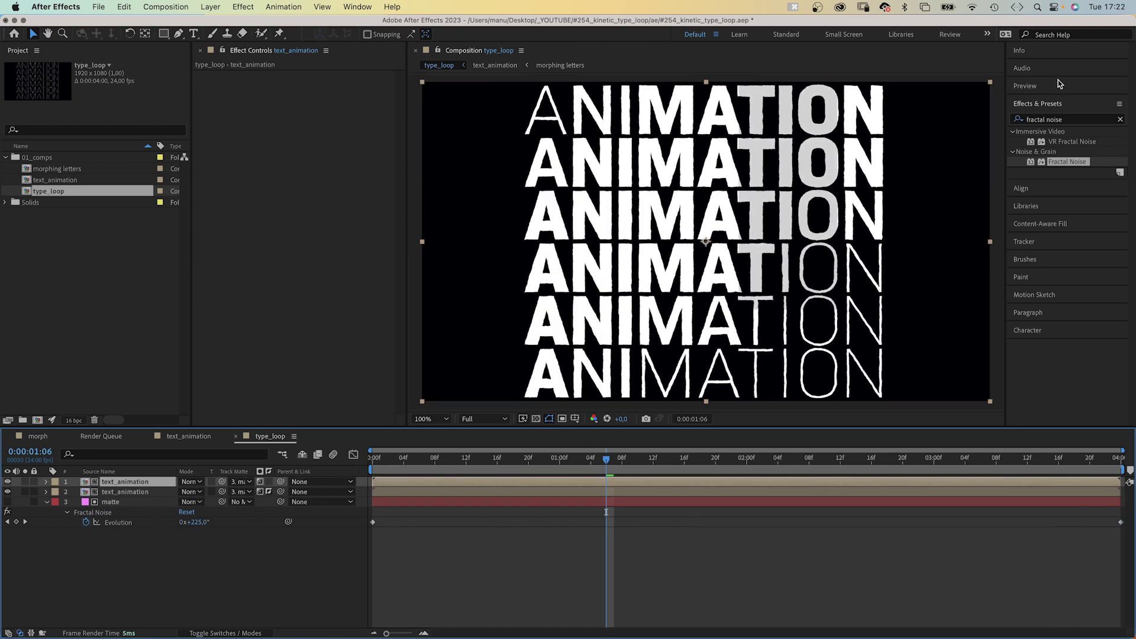
Apply the CC Ball Action effect to the upper text_animation layer and set its Grid Spacing to 2
left_click(1068, 121)
type("cc ball")
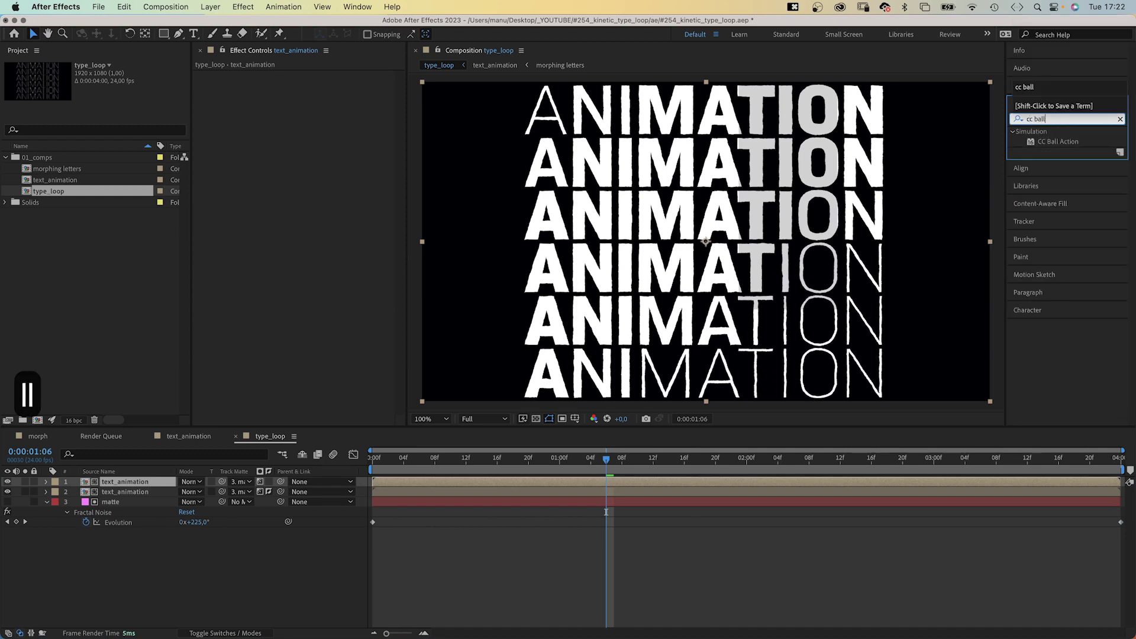
left_click_drag(1037, 145, 621, 219)
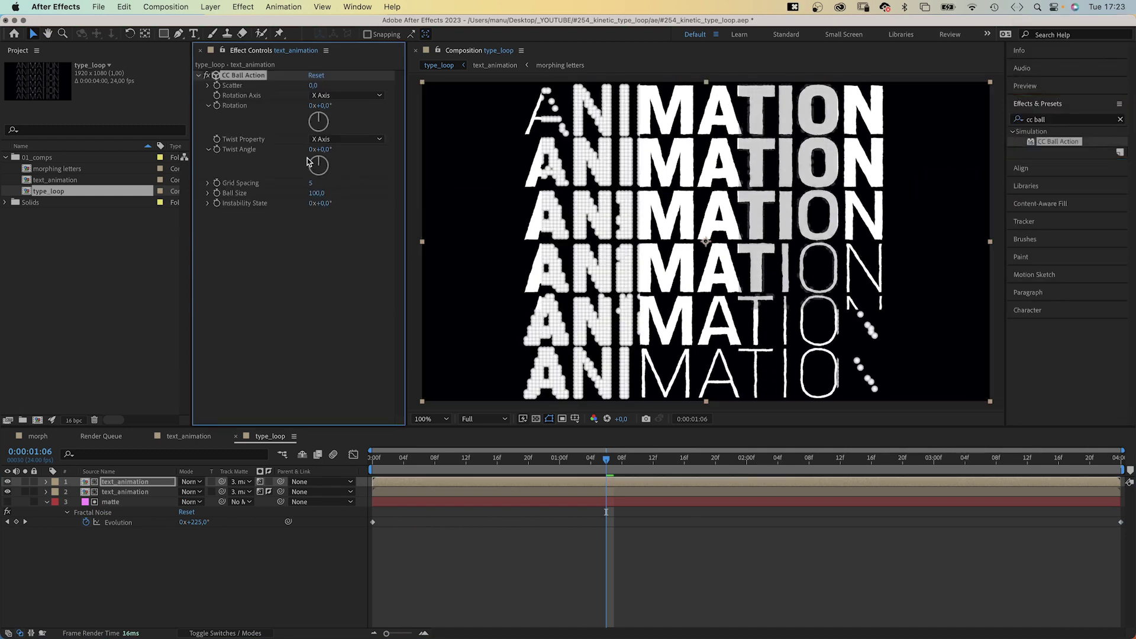
left_click(313, 183)
type("5")
type("2")
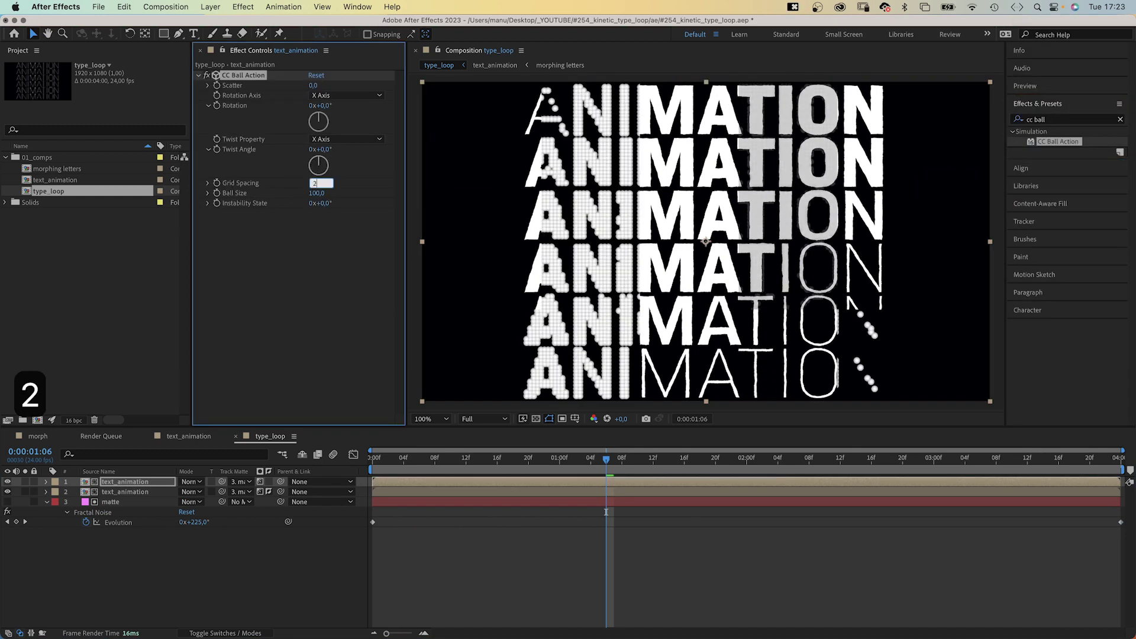
key("Return")
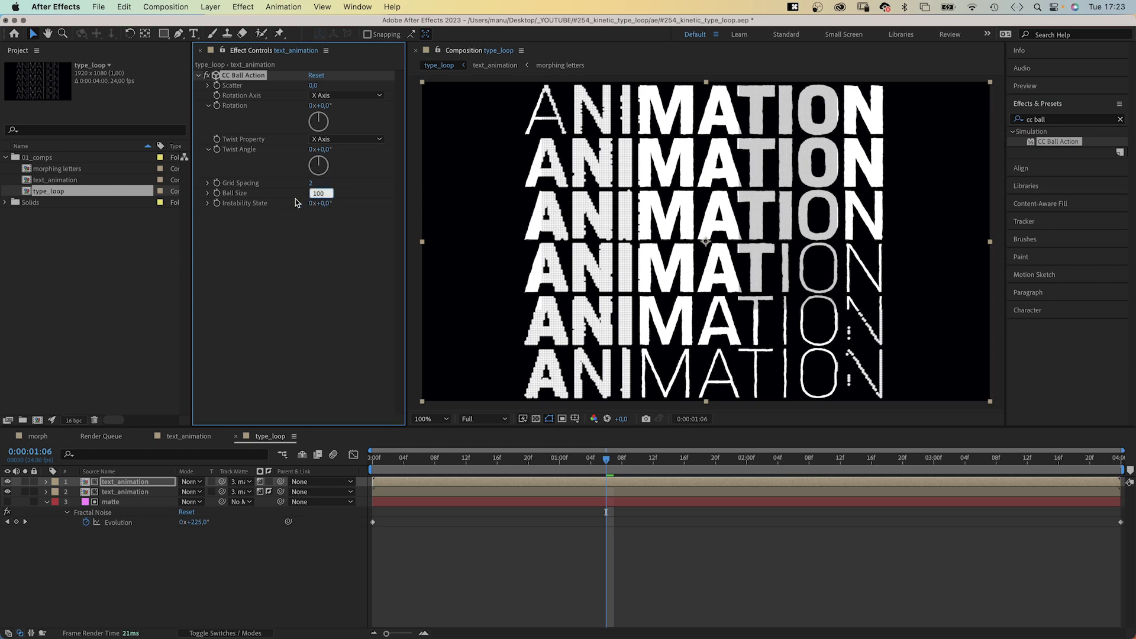
Set the CC Ball Action Ball Size to 30 on the upper text_animation layer and preview the dotted text
type("30")
key("Return")
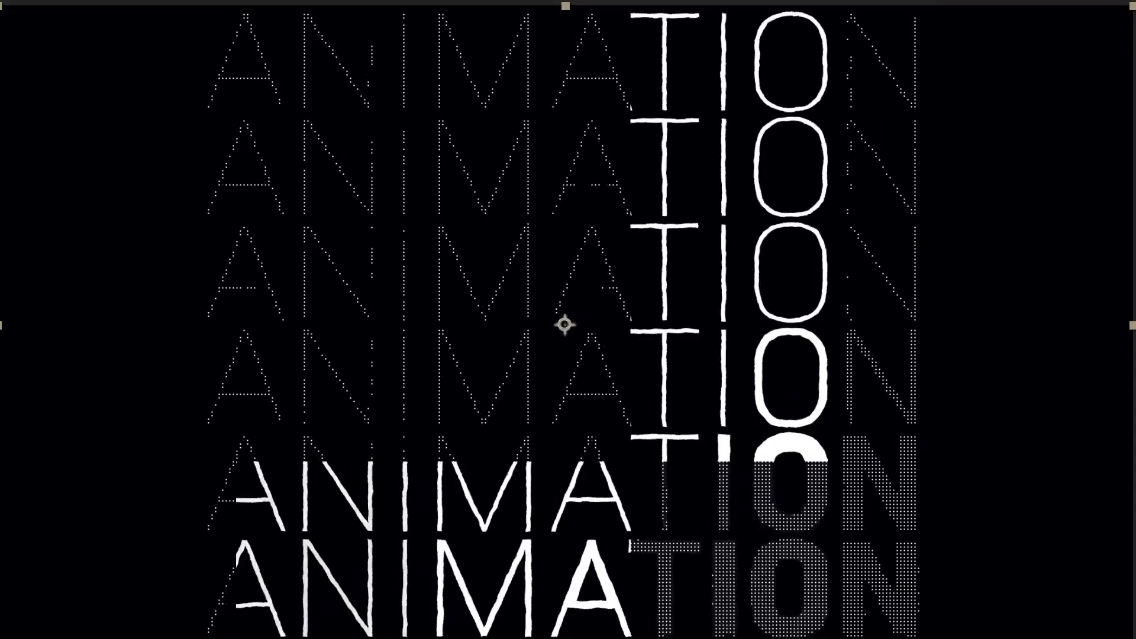
key("space")
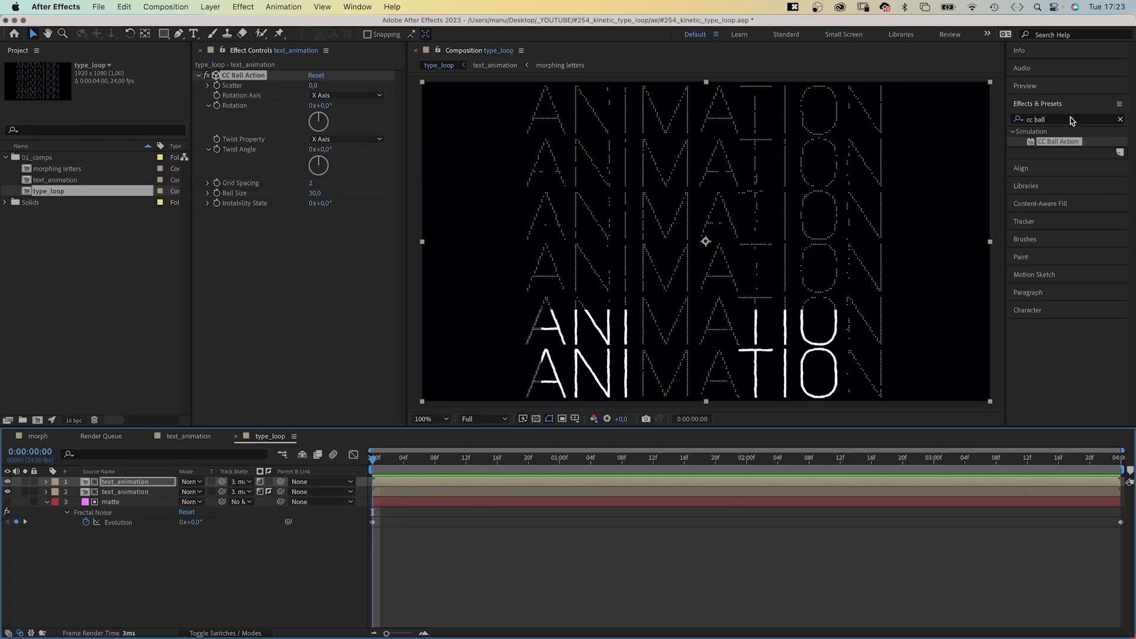
Apply a Displacement Map to the upper text_animation layer, using the matte layer with Effects & Masks as the map source
left_click(1072, 121)
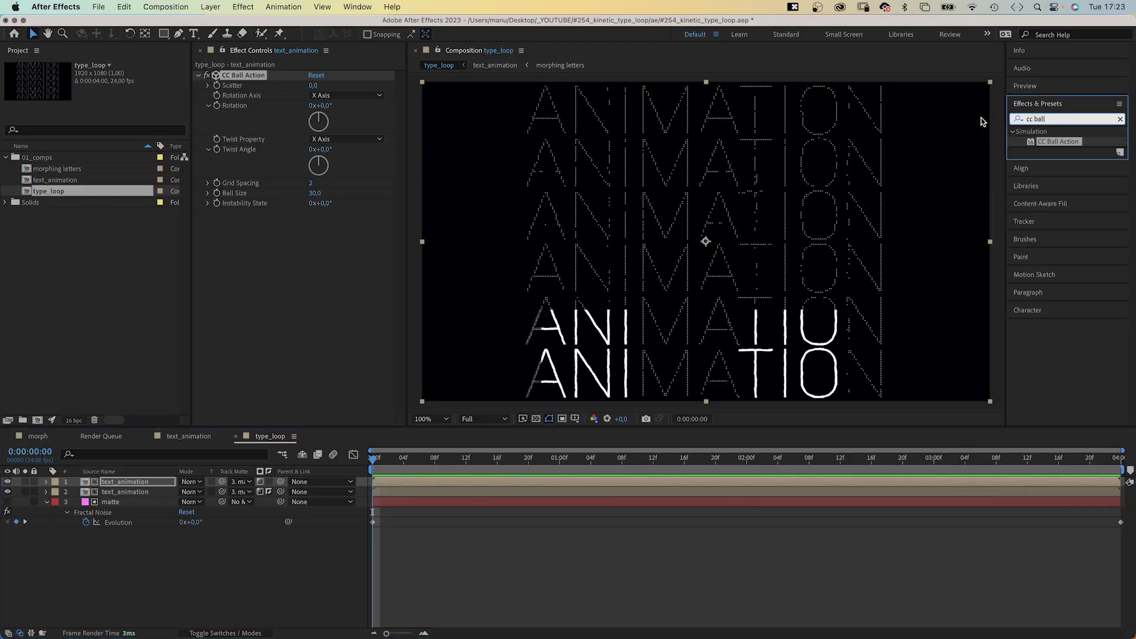
type("displac")
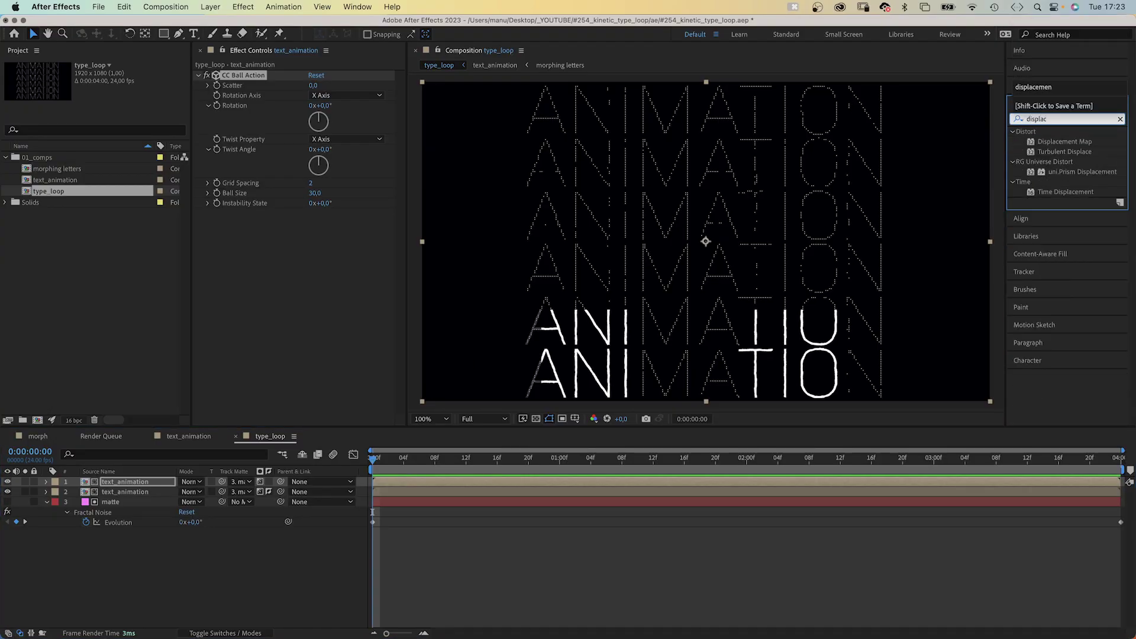
left_click_drag(1030, 145, 287, 294)
left_click(329, 223)
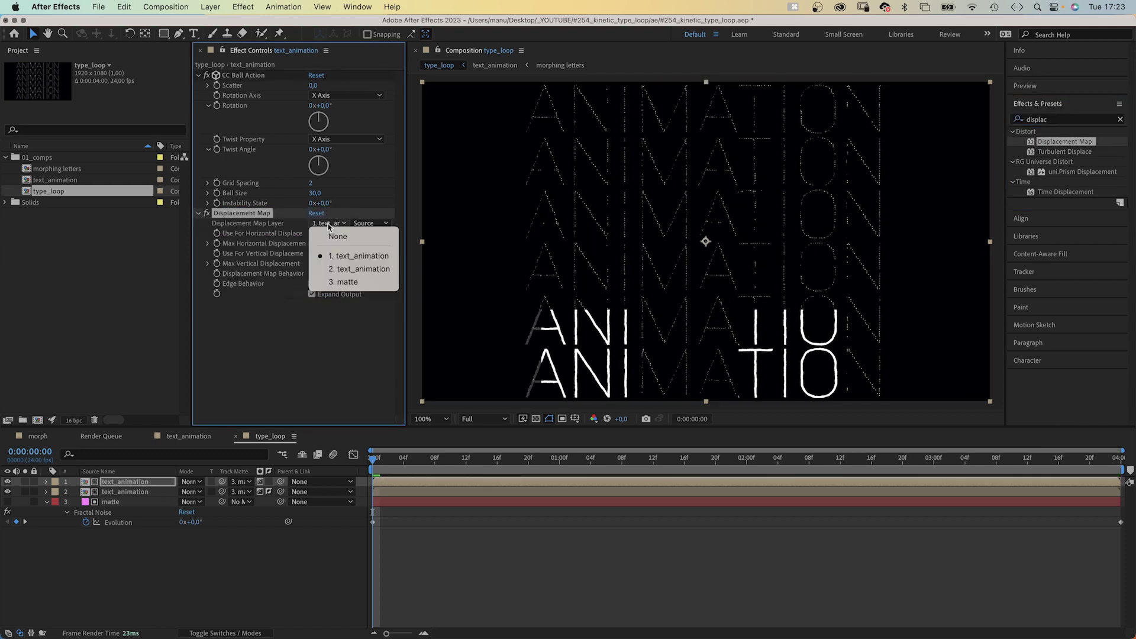
left_click(335, 283)
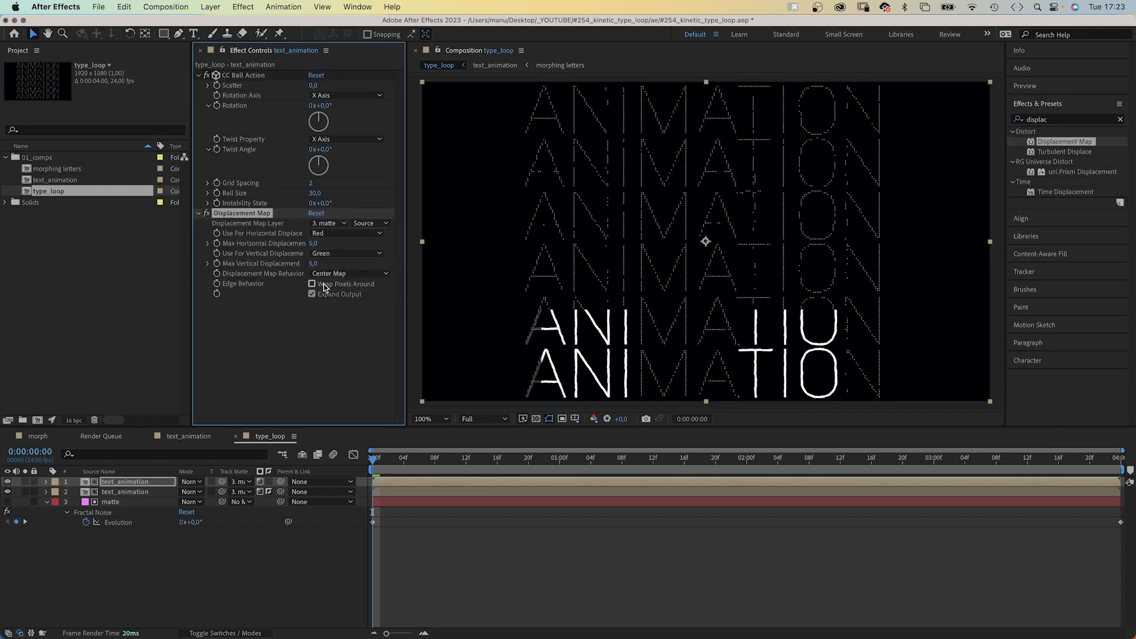
left_click(363, 223)
left_click(361, 264)
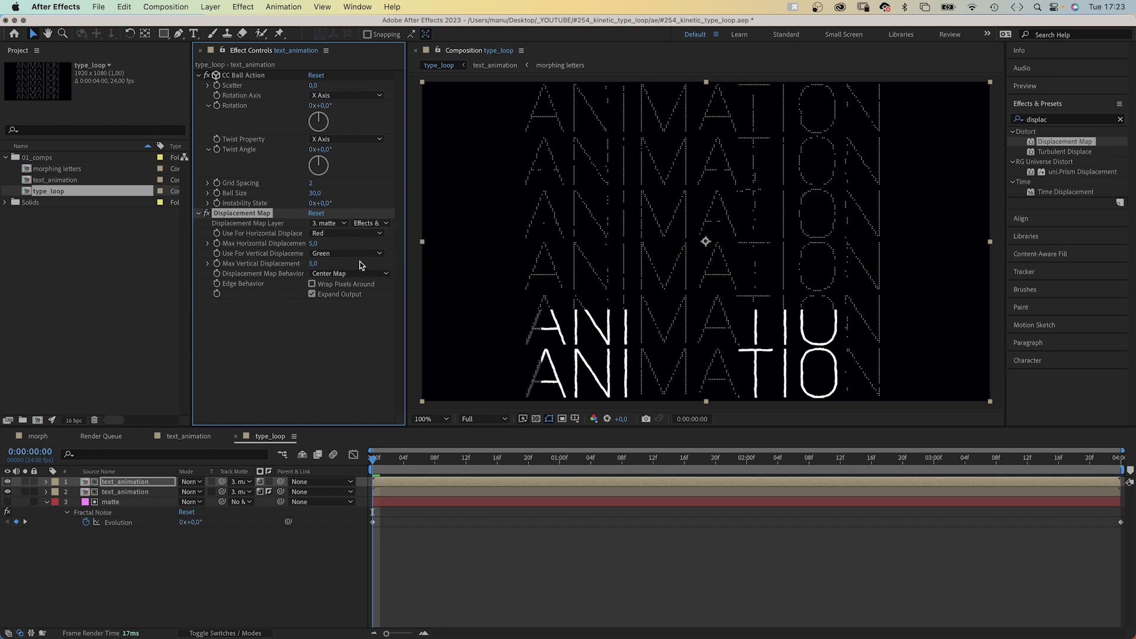
Set the Displacement Map's Max Horizontal Displacement to 20 and Max Vertical Displacement to 0, and preview the result
left_click(312, 243)
type("20")
key("Return")
left_click(306, 264)
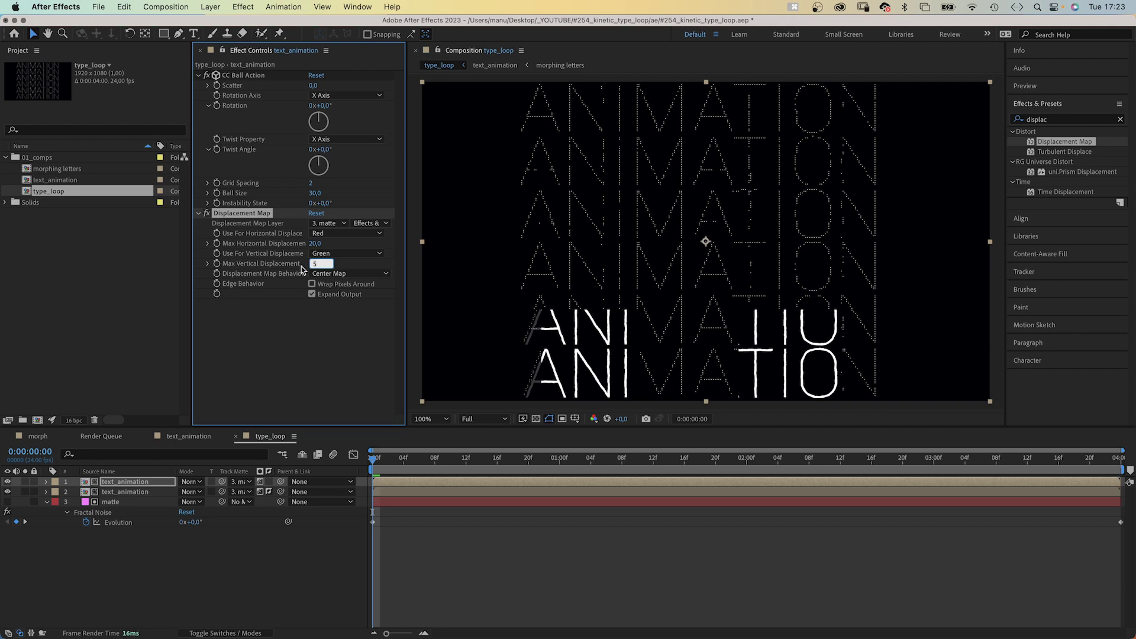
type("0")
key("Return")
key("space")
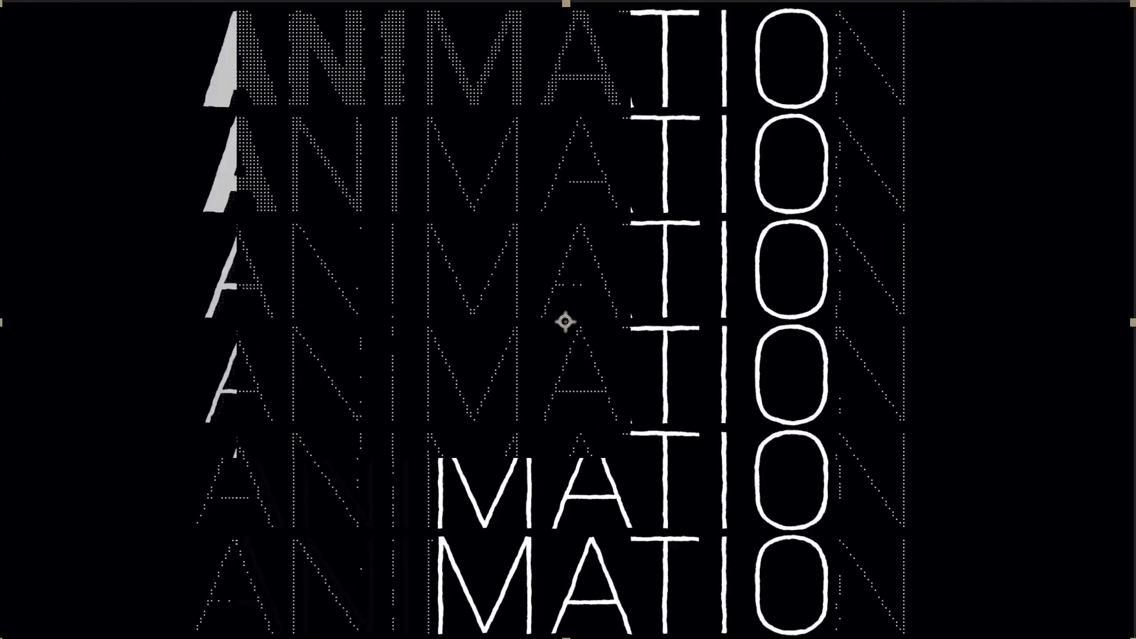
Duplicate the matte layer to the bottom of the layer stack, make the copy visible and rename it noise
left_click(115, 502)
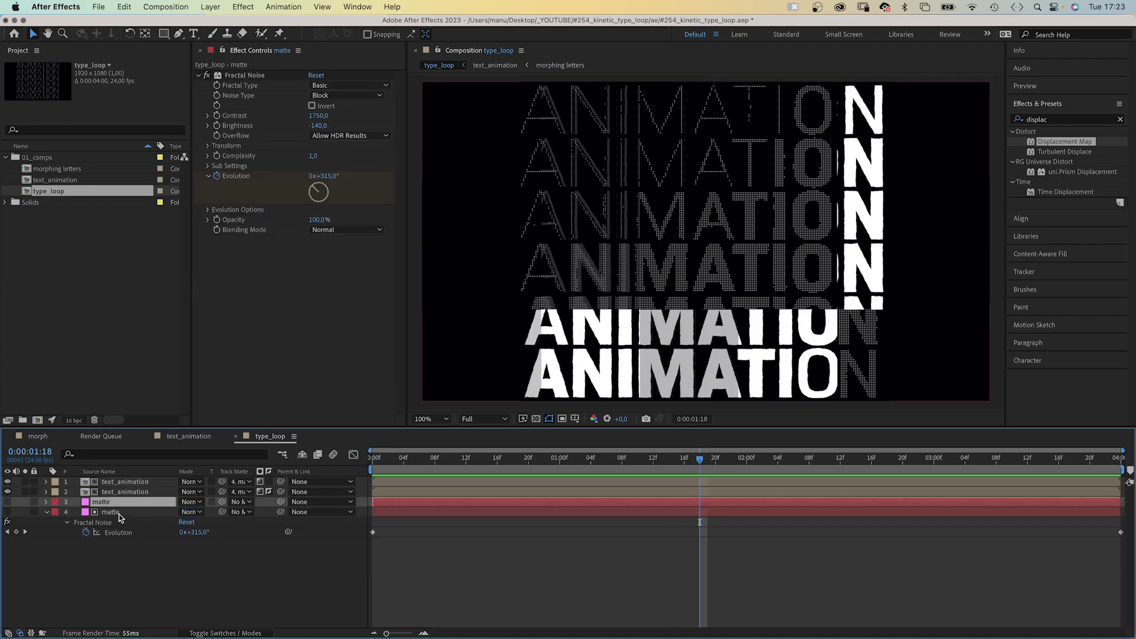
key("super+d")
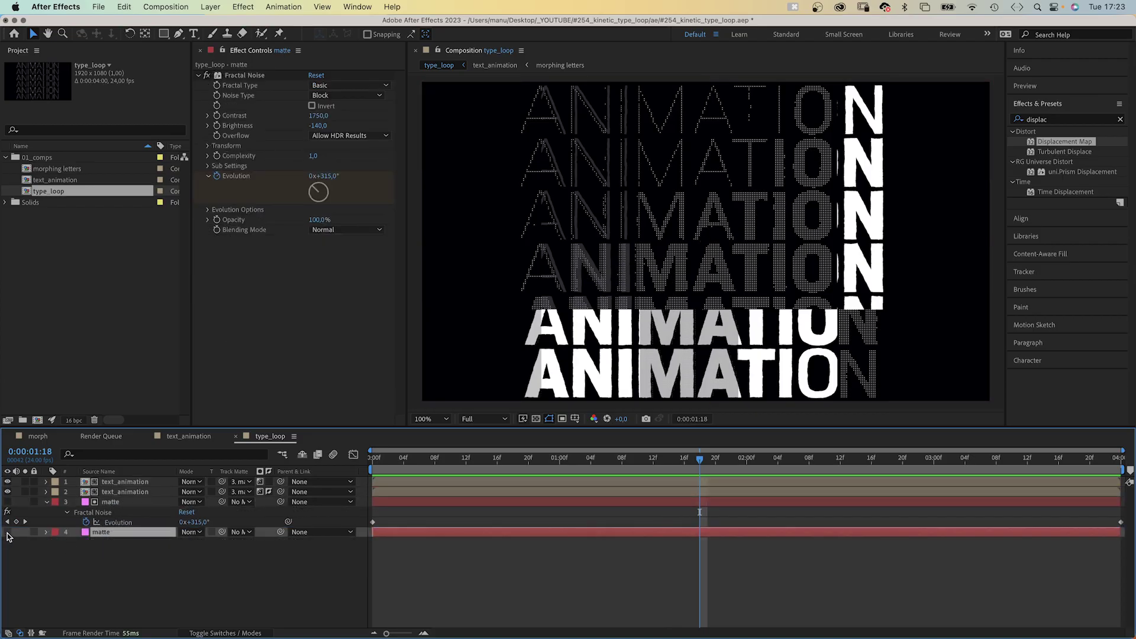
left_click(8, 531)
key("Return")
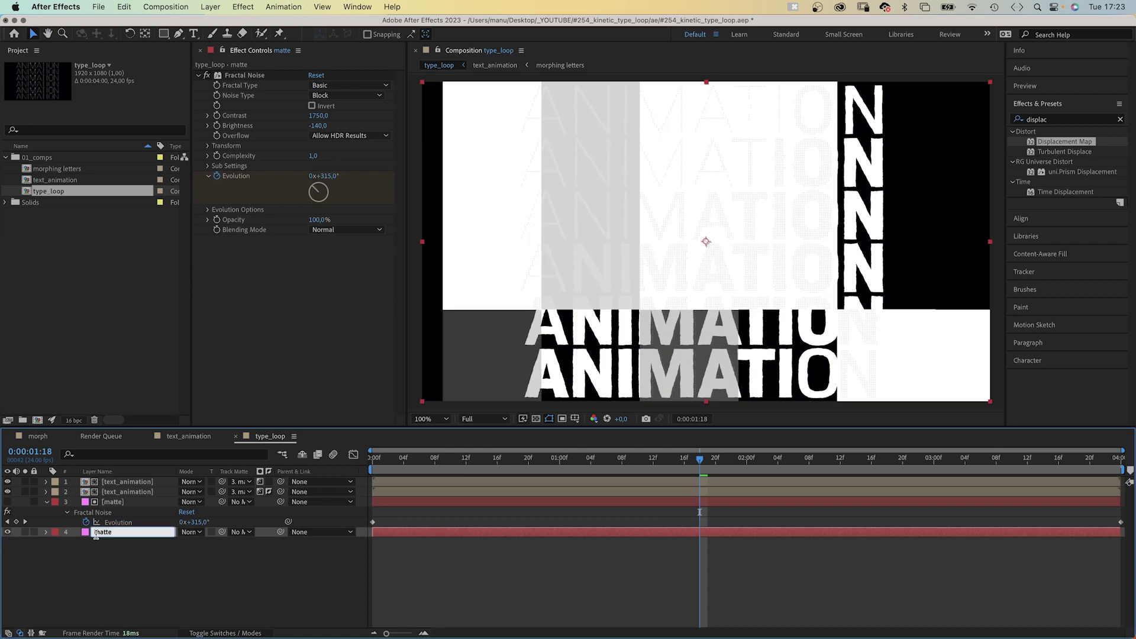
type("noise")
key("Return")
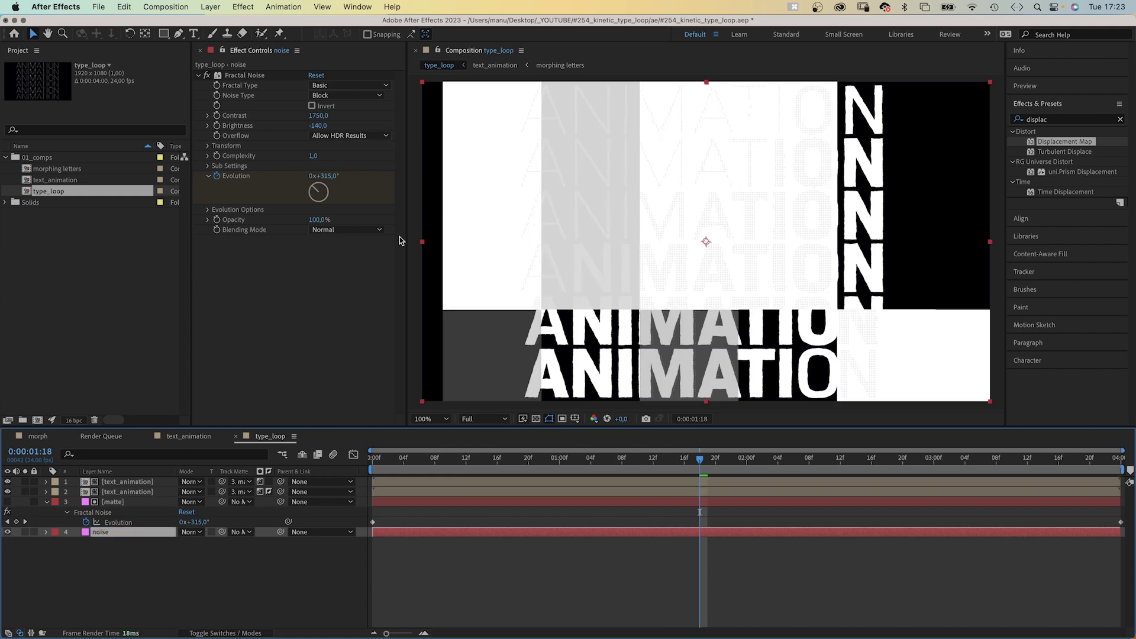
Set the Fractal Noise Brightness of the noise layer to -800
left_click(314, 126)
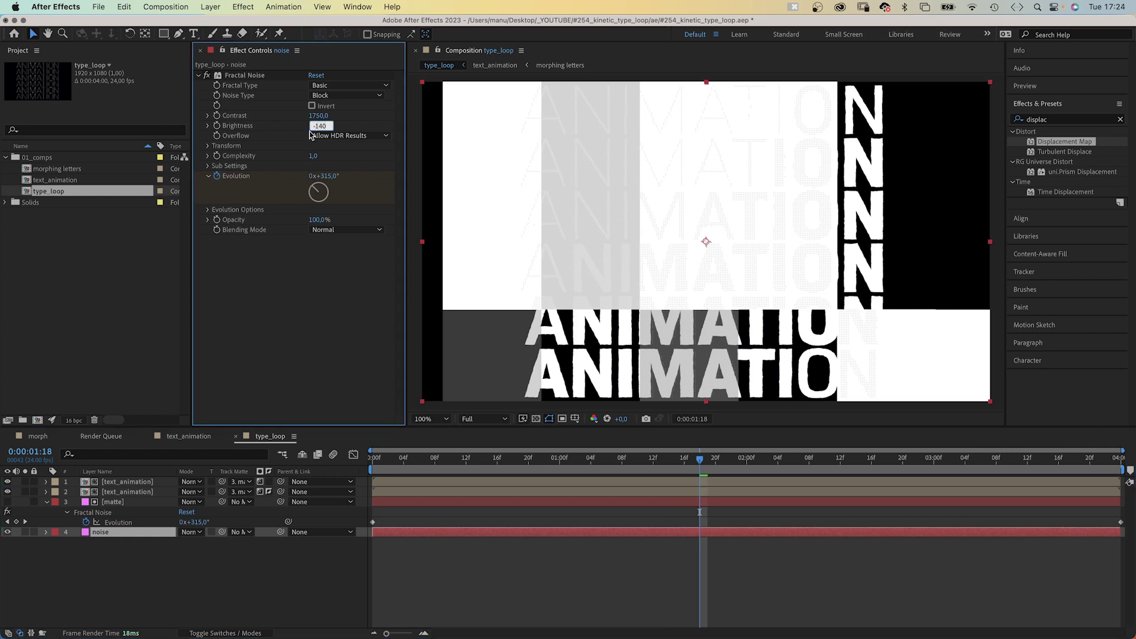
type("-")
key("Return")
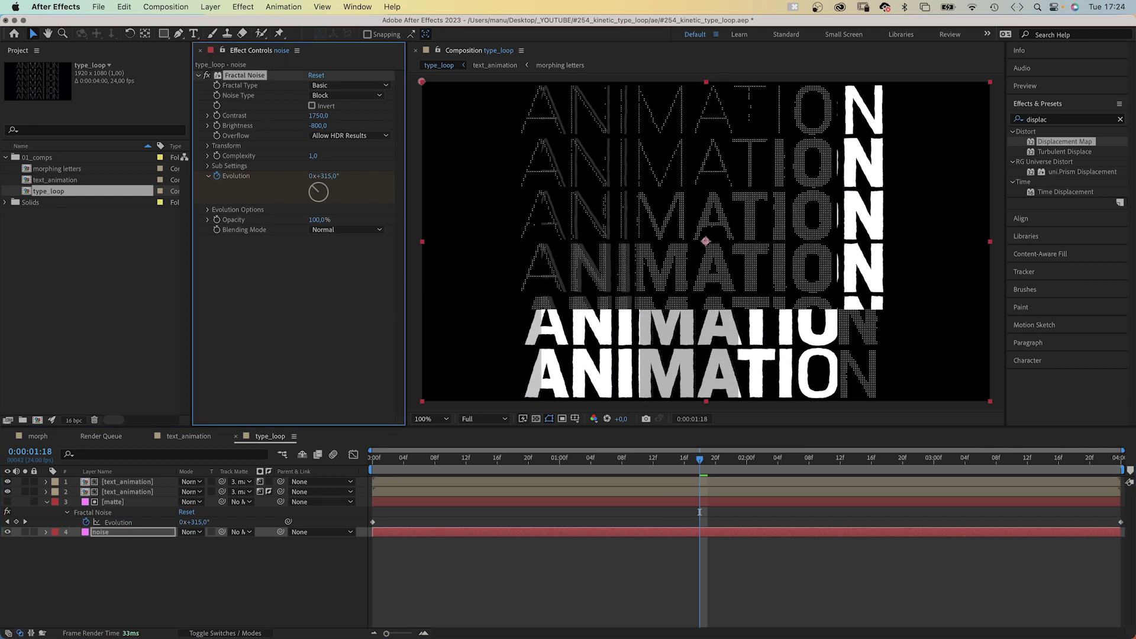
Set the noise layer's Fractal Noise Scale Width and Scale Height to 50 and its Complexity to 5
left_click(208, 146)
left_click(315, 186)
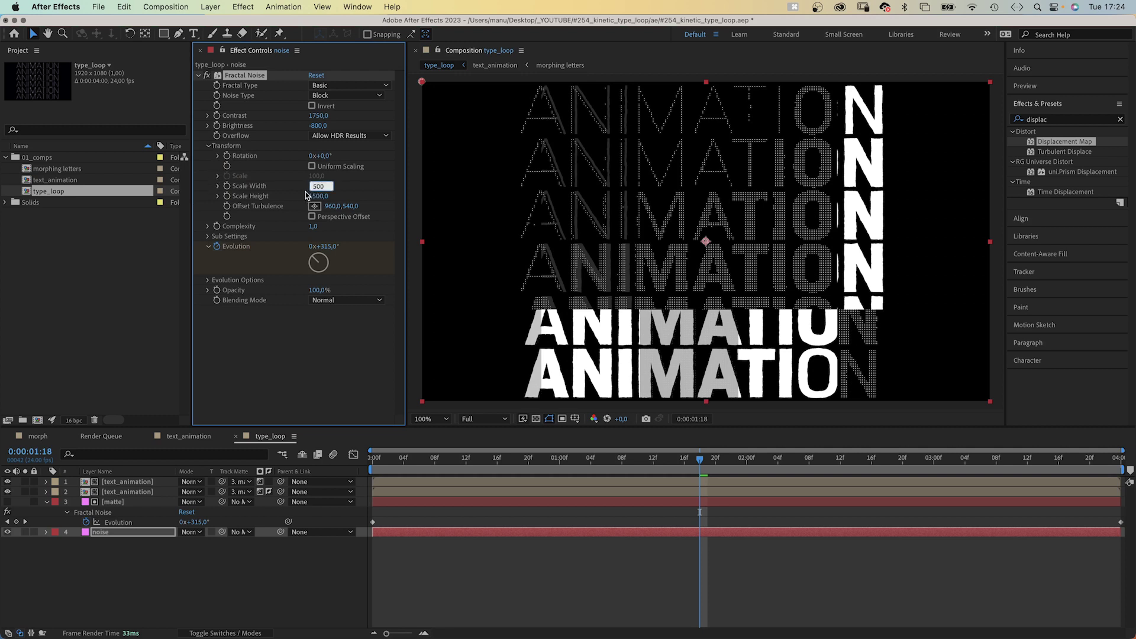
type("50")
key("Tab")
type("50")
key("Return")
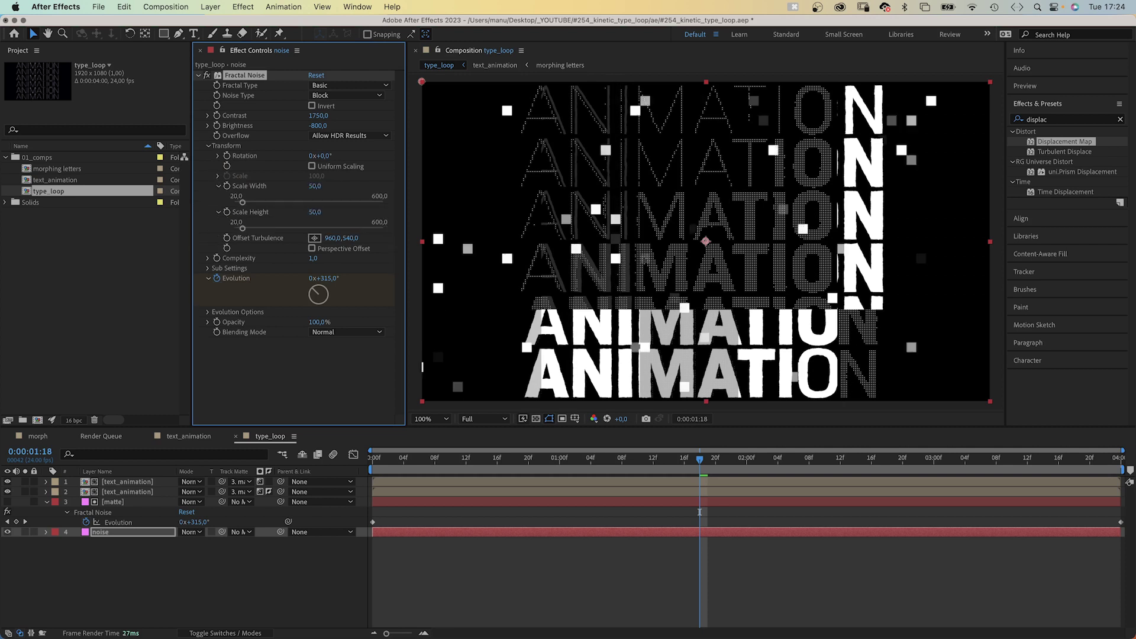
left_click(313, 258)
type("5")
key("Return")
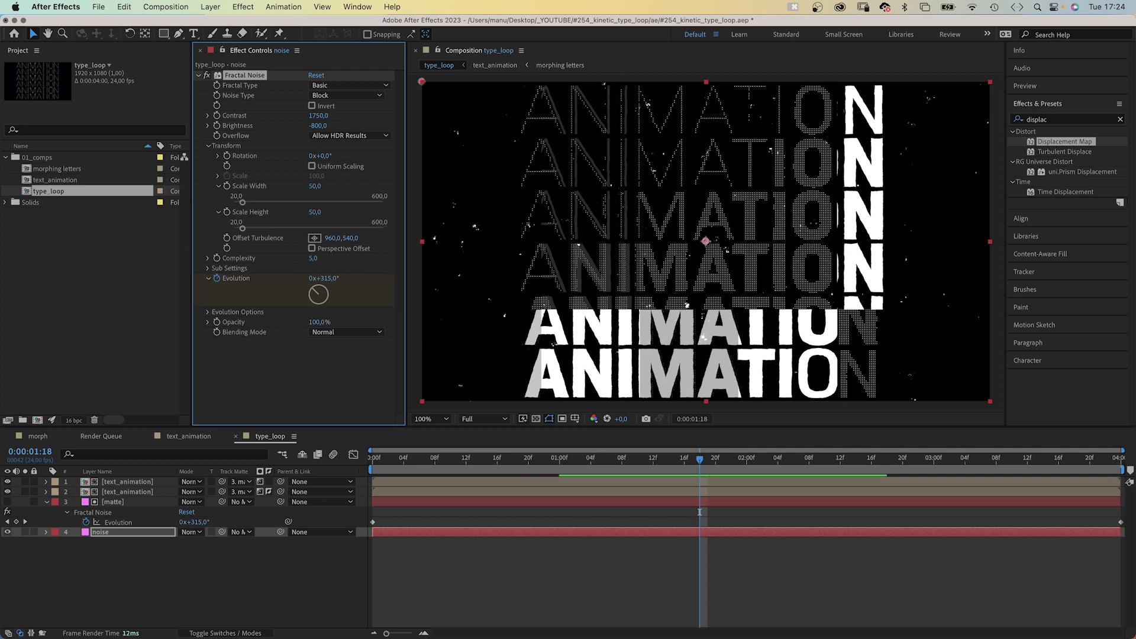
Apply the Posterize Time effect to the noise layer with a Frame Rate of 8 and preview from the start
key("Home")
left_click(1041, 120)
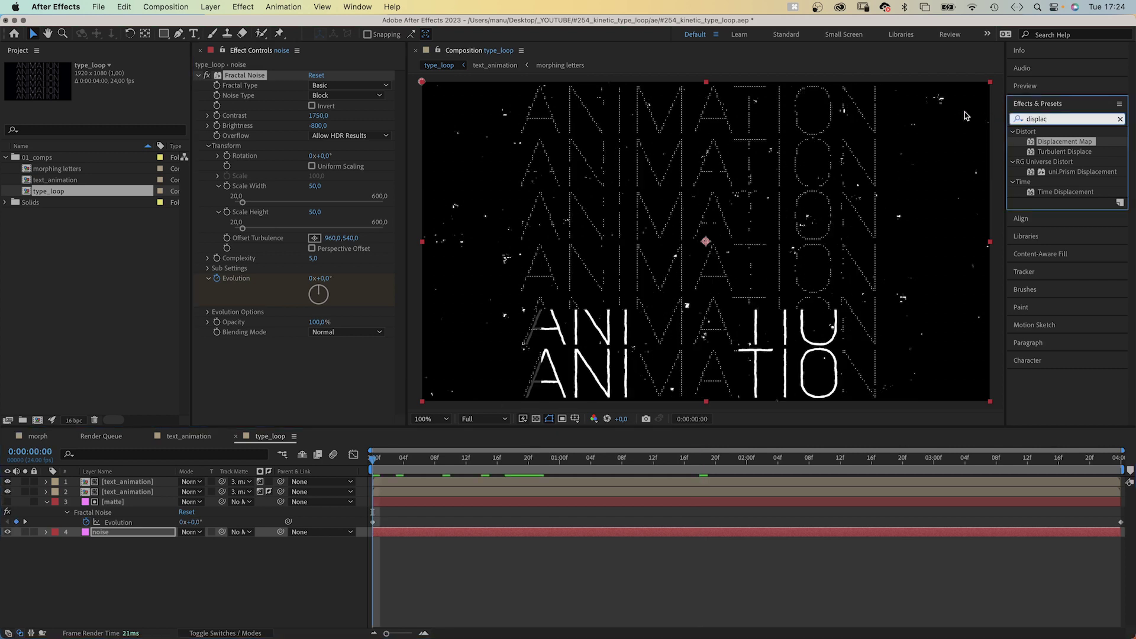
type("poster")
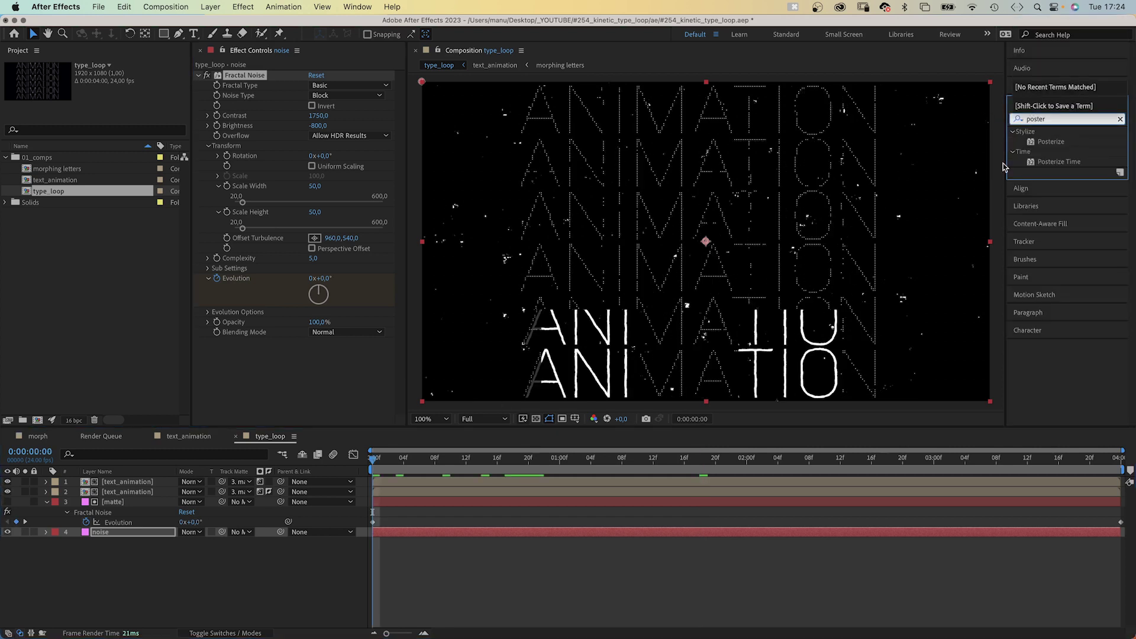
left_click_drag(1032, 162, 304, 375)
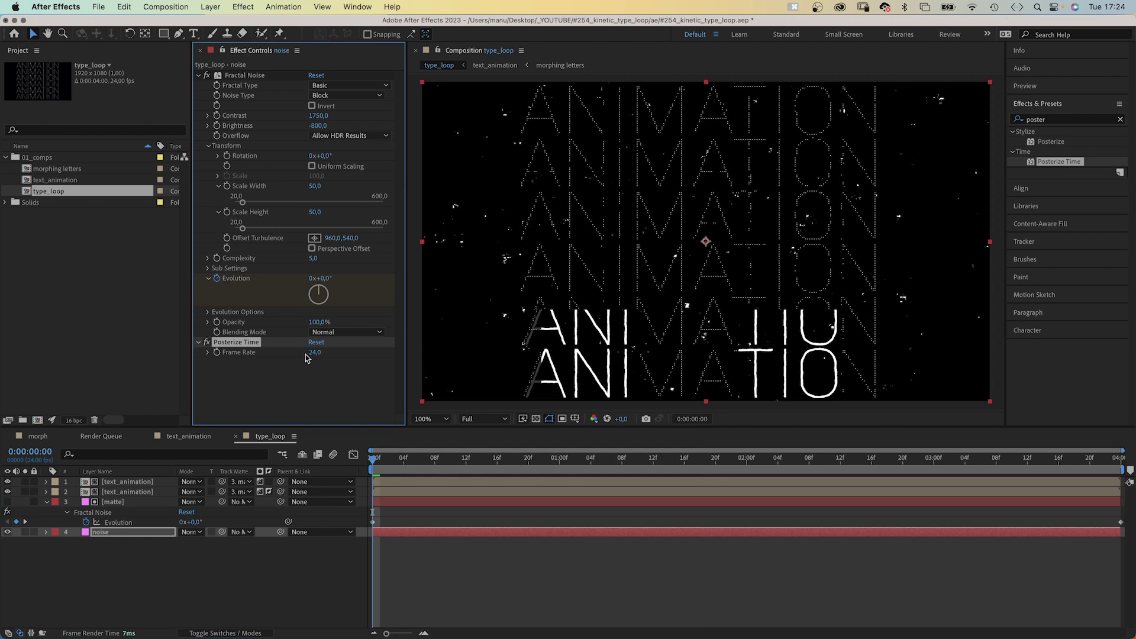
left_click(312, 352)
type("8")
key("Return")
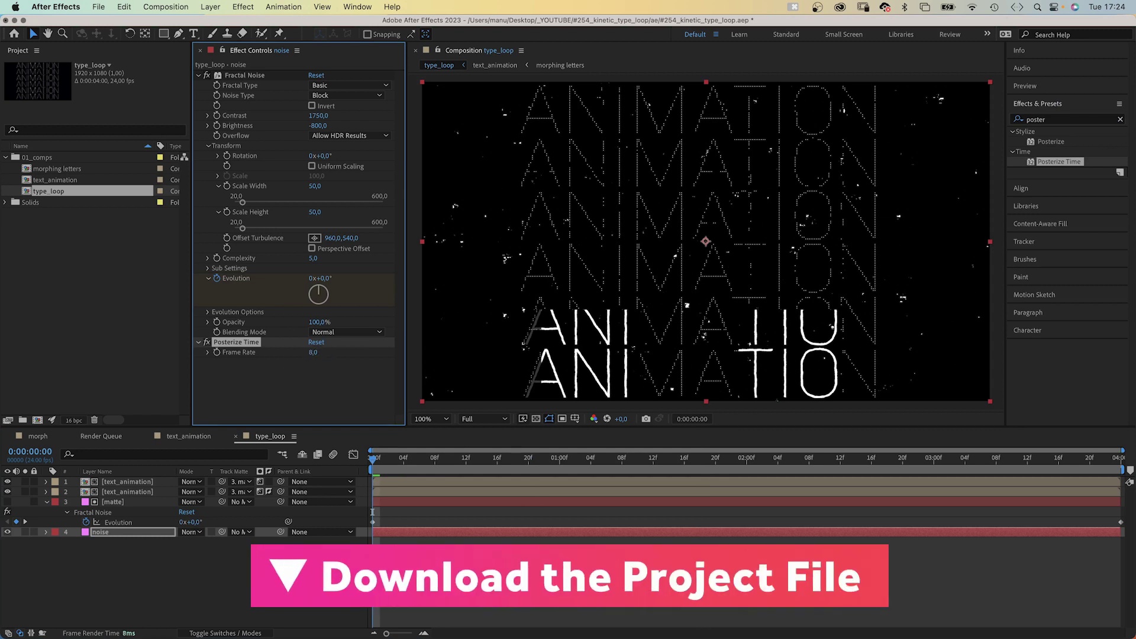
key("space")
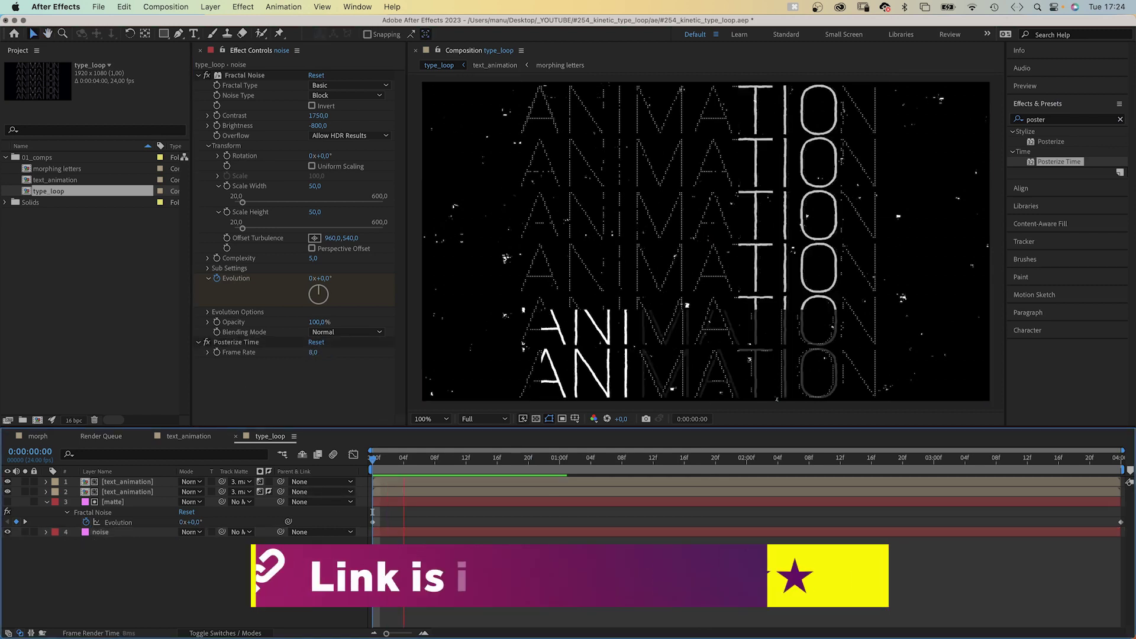